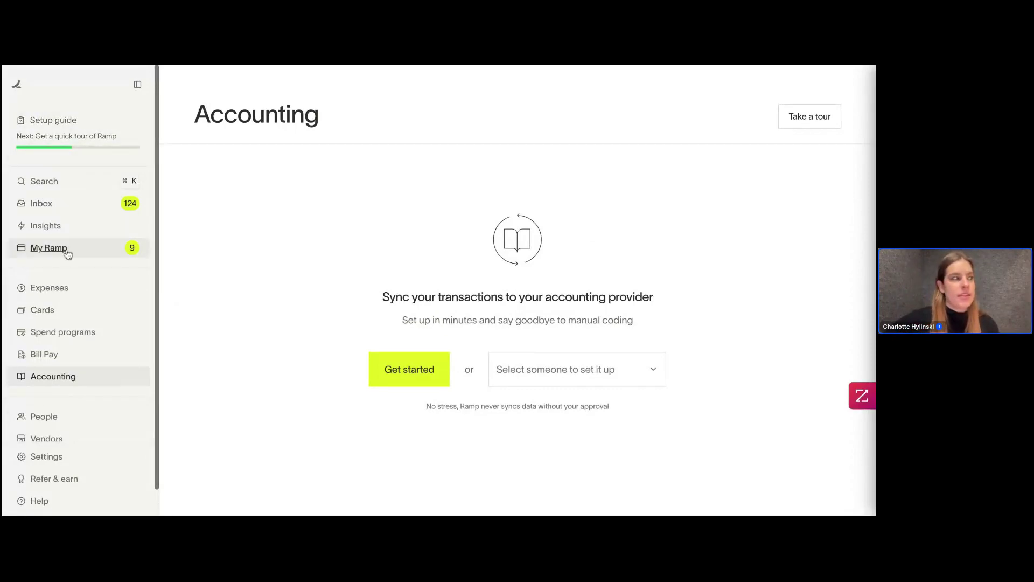
Look through the people who can be assigned to set up the accounting sync, without selecting anyone.
scroll(65, 373, "down", 1)
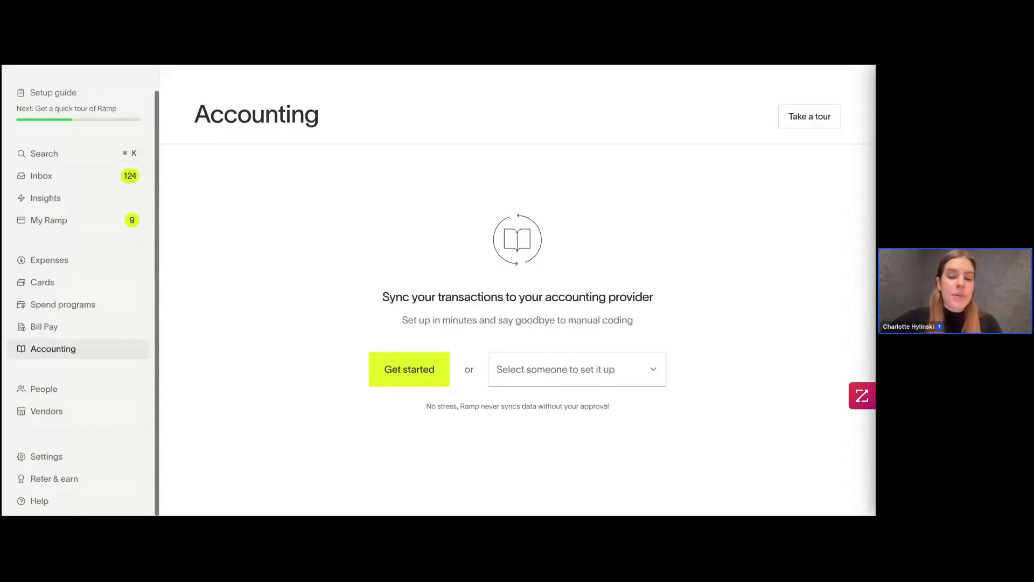
left_click(577, 369)
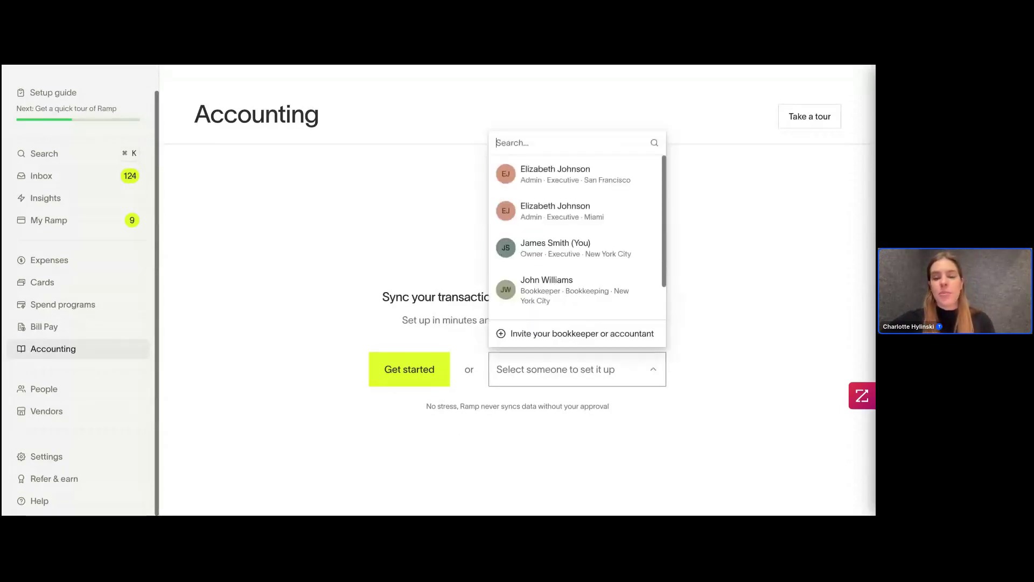
scroll(570, 185, "down", 1)
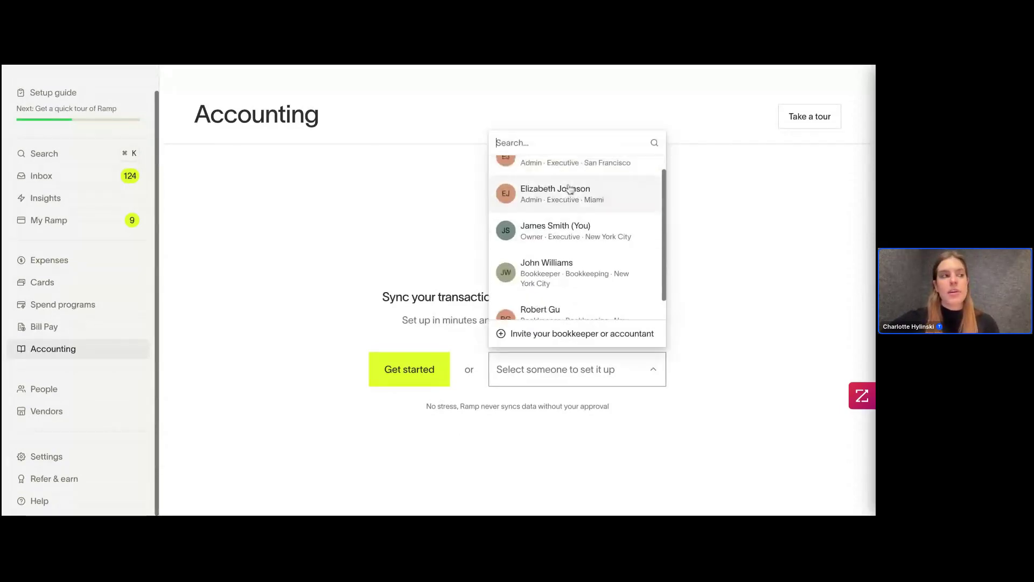
scroll(570, 188, "up", 1)
scroll(570, 188, "down", 2)
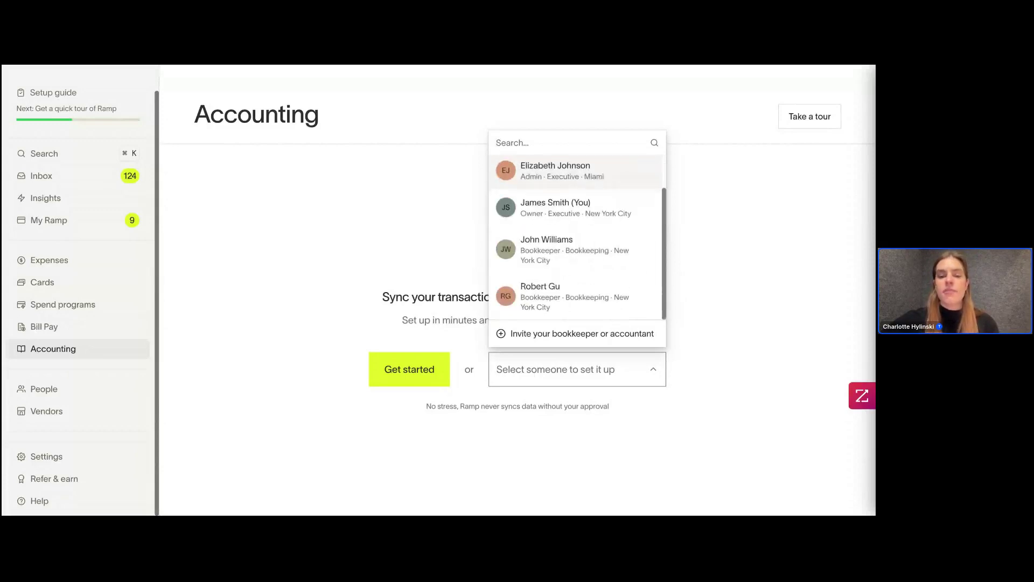
scroll(566, 250, "up", 2)
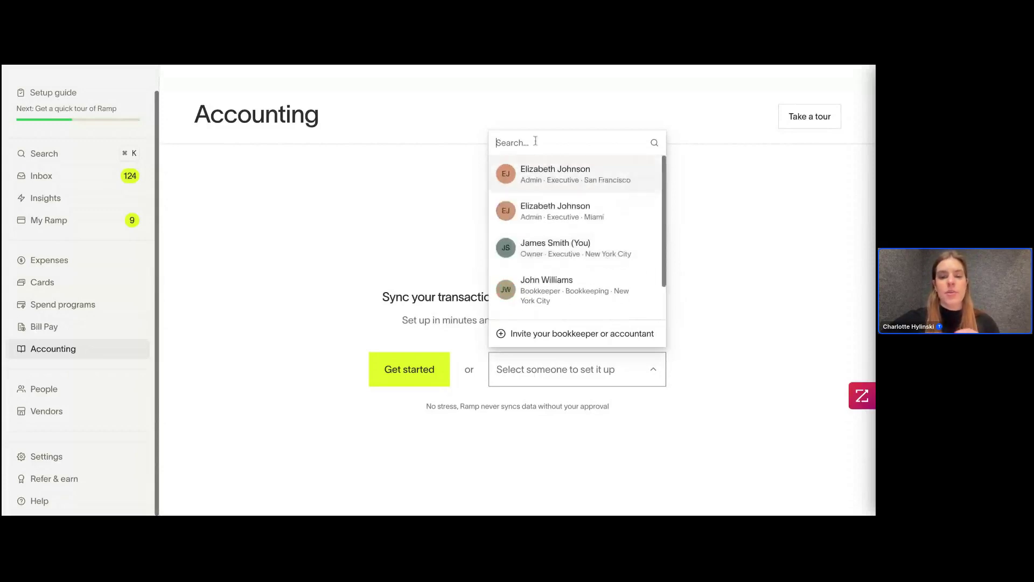
left_click(309, 316)
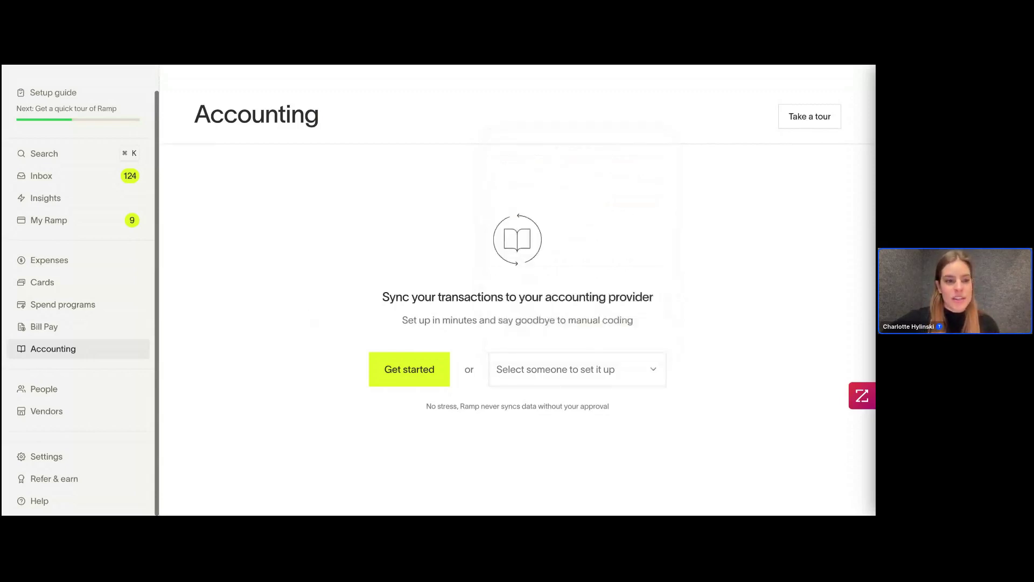
Start the accounting provider connection and choose Agvance from the other providers that support CSV uploads.
left_click(386, 362)
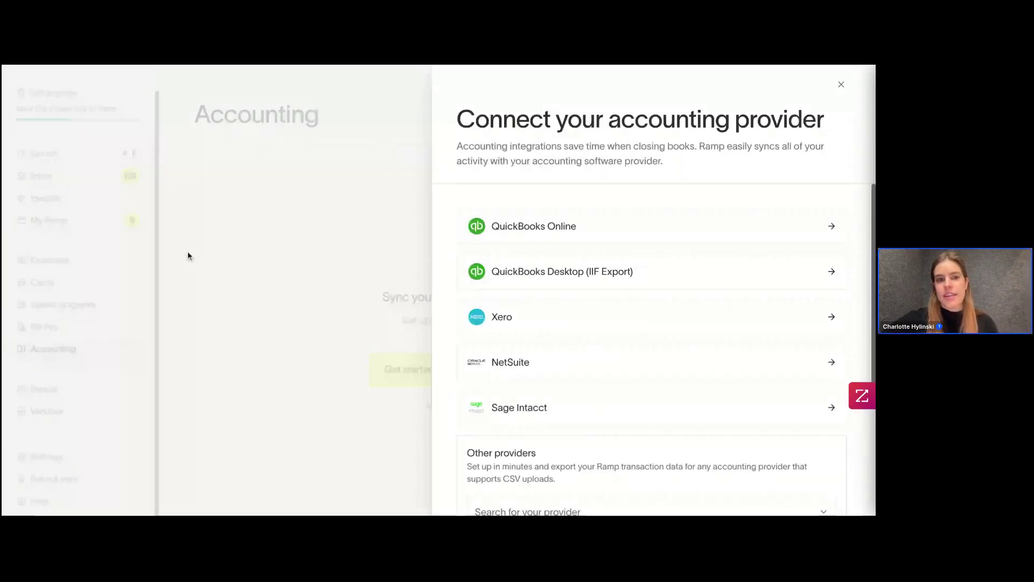
scroll(652, 345, "down", 3)
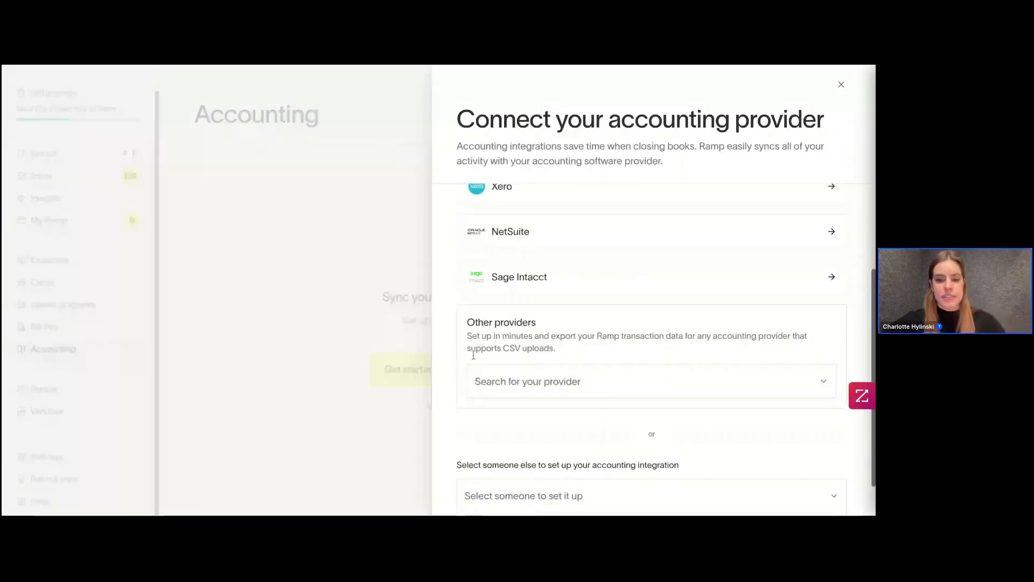
left_click(506, 388)
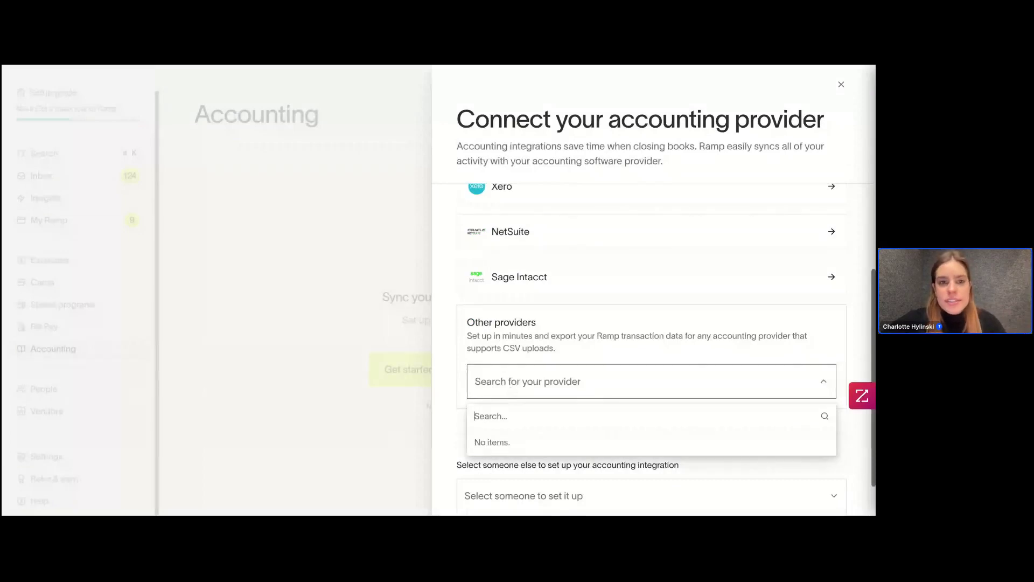
key("Escape")
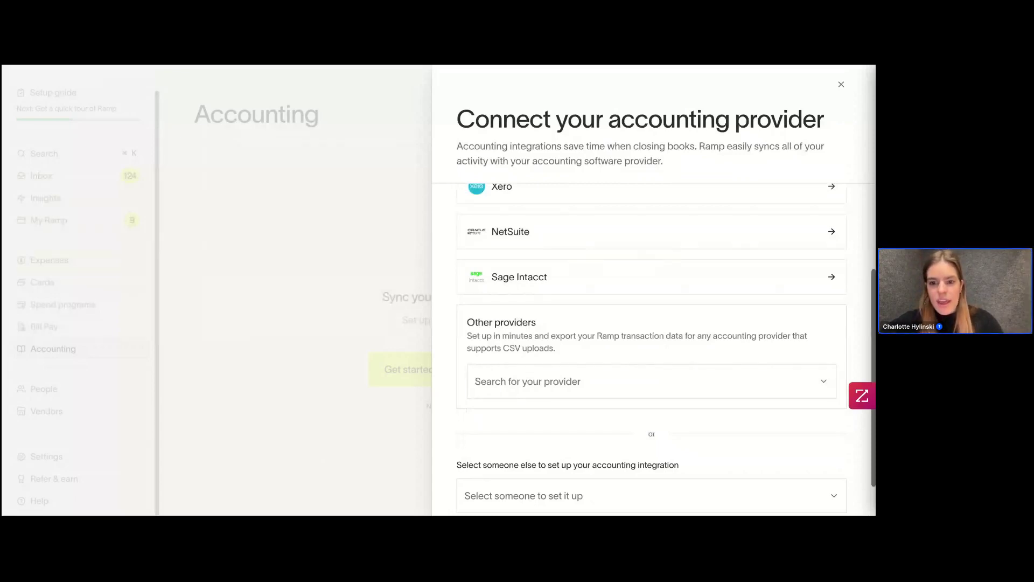
left_click(554, 370)
type("Agvanc")
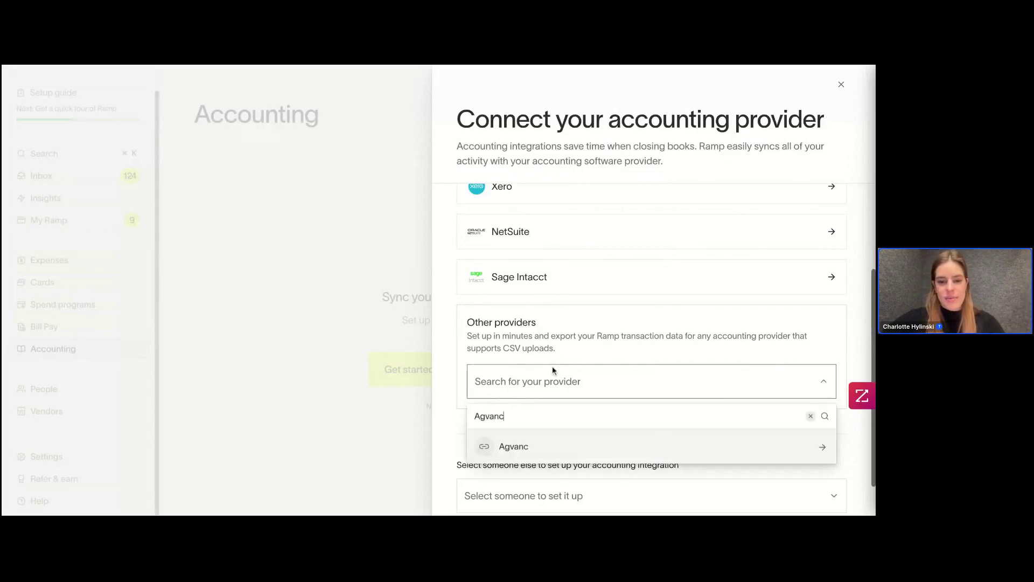
type("e")
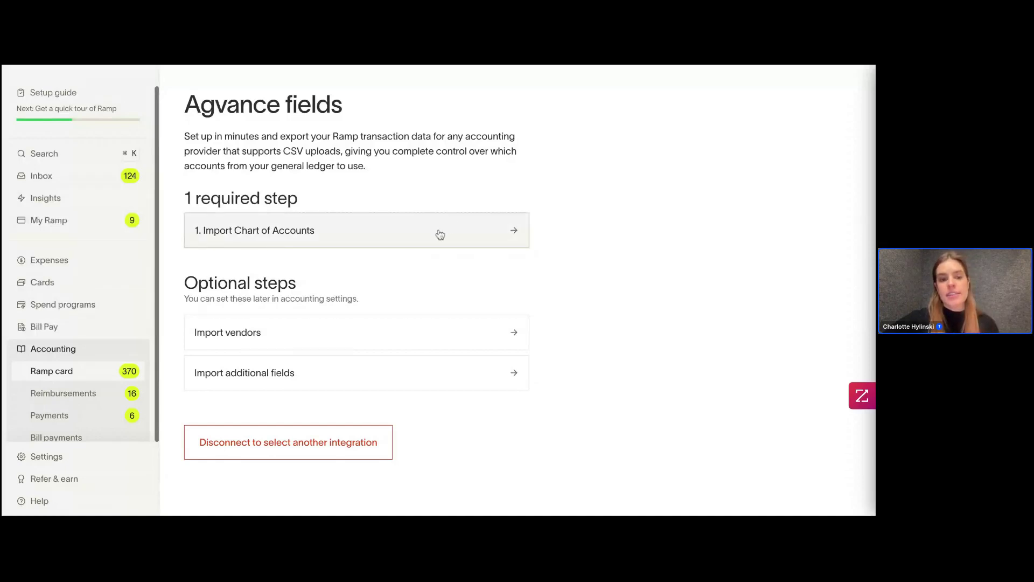
Import the completed chart of accounts template for Agvance, checking its segment IDs and names before saving.
left_click(439, 232)
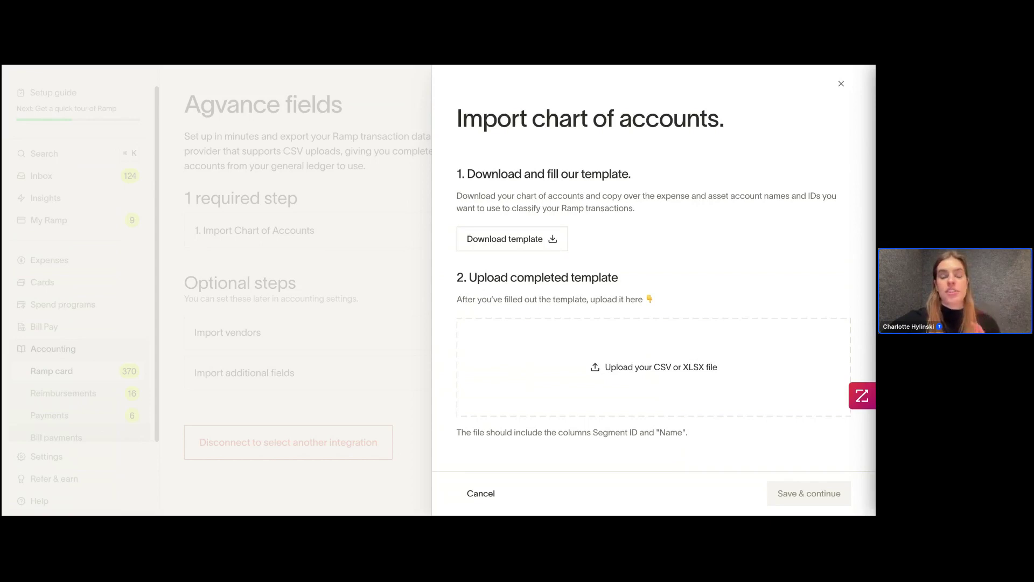
scroll(654, 269, "down", 1)
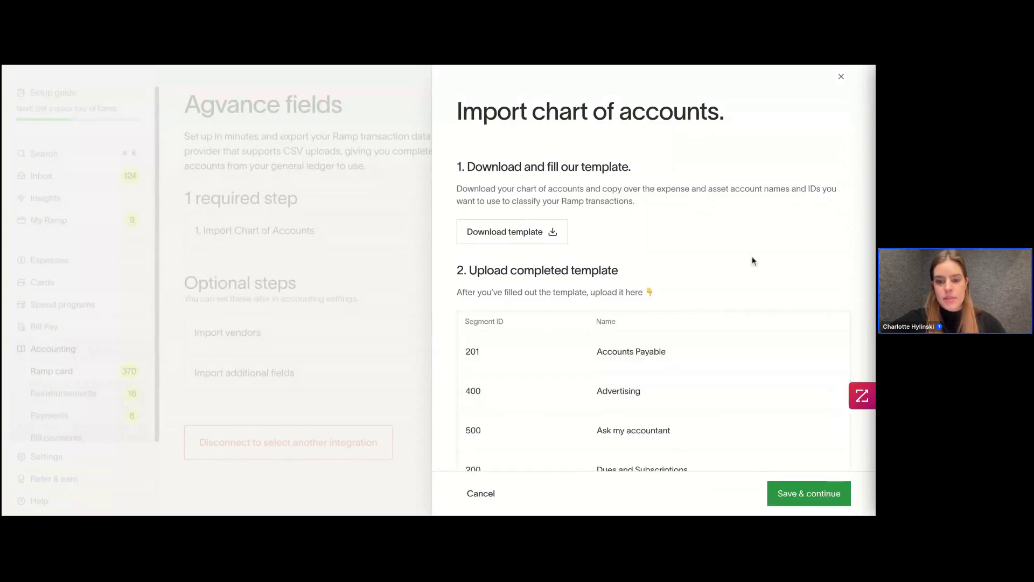
scroll(596, 183, "down", 3)
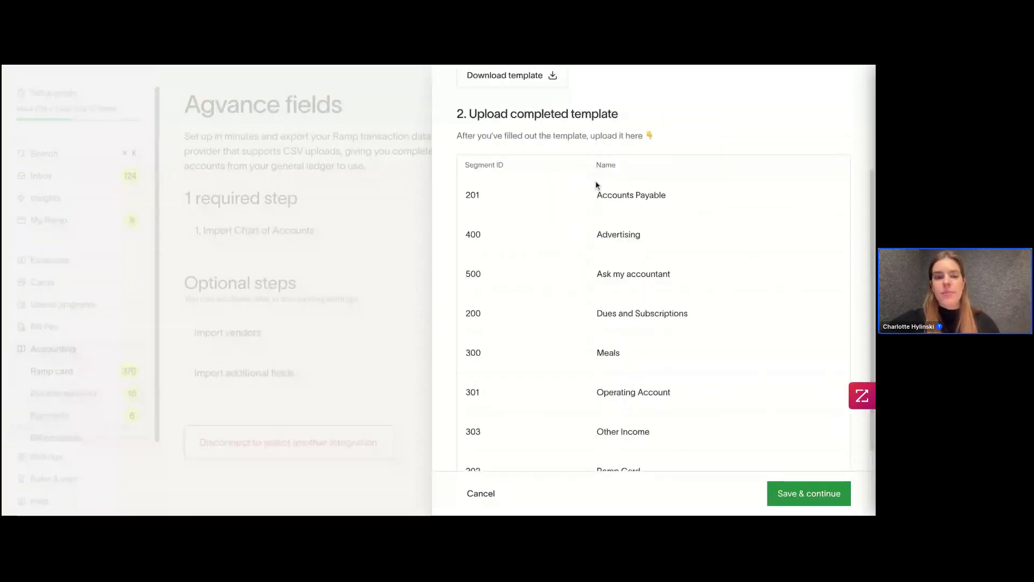
scroll(596, 186, "down", 1)
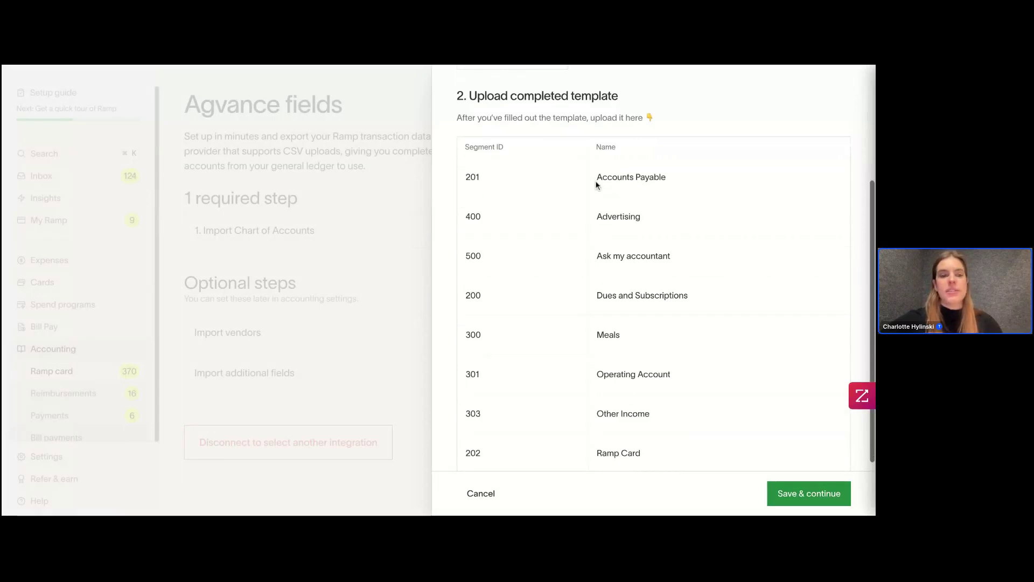
scroll(593, 180, "down", 1)
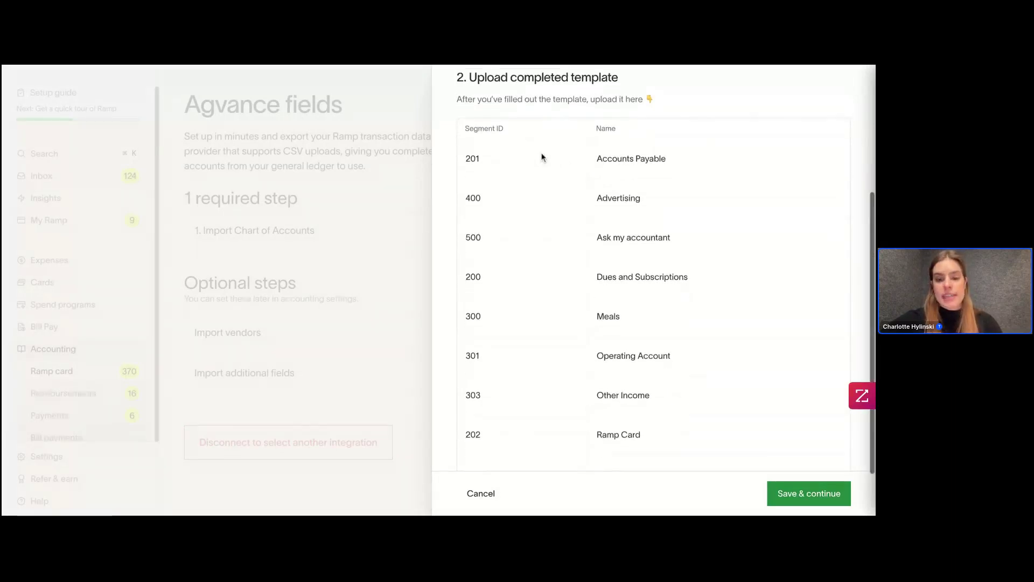
scroll(533, 143, "down", 1)
scroll(538, 430, "down", 1)
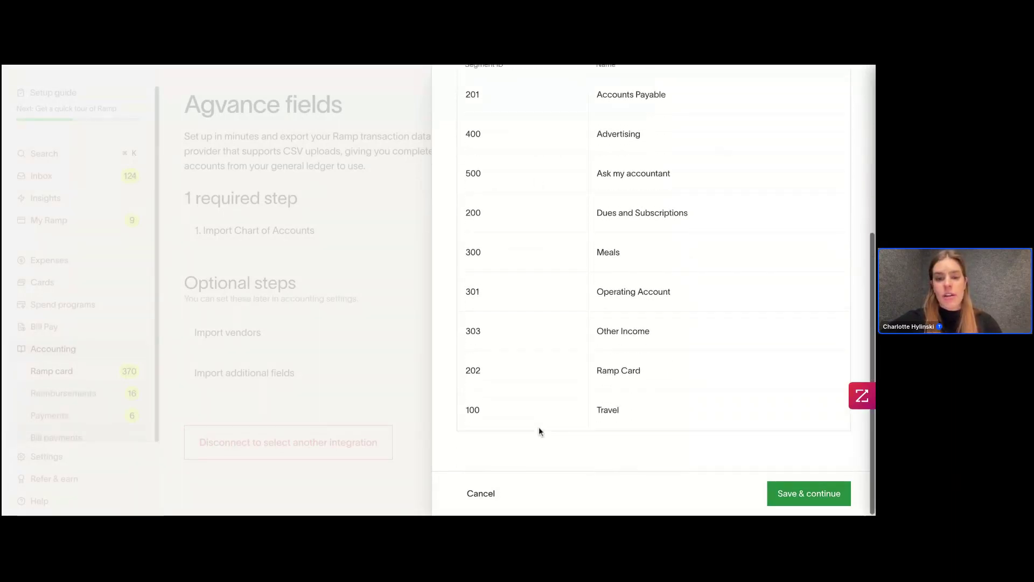
scroll(539, 430, "up", 1)
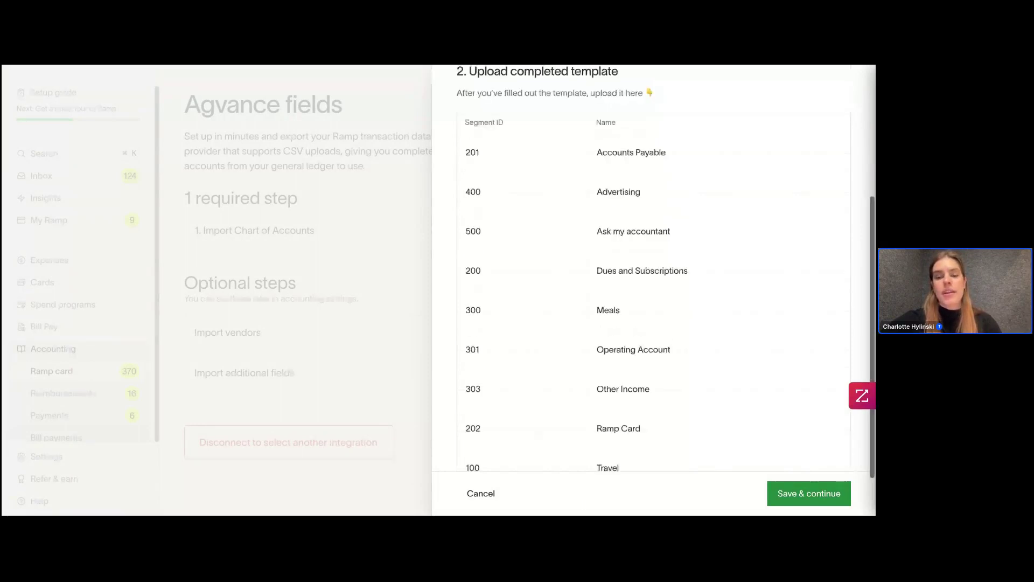
scroll(703, 410, "down", 1)
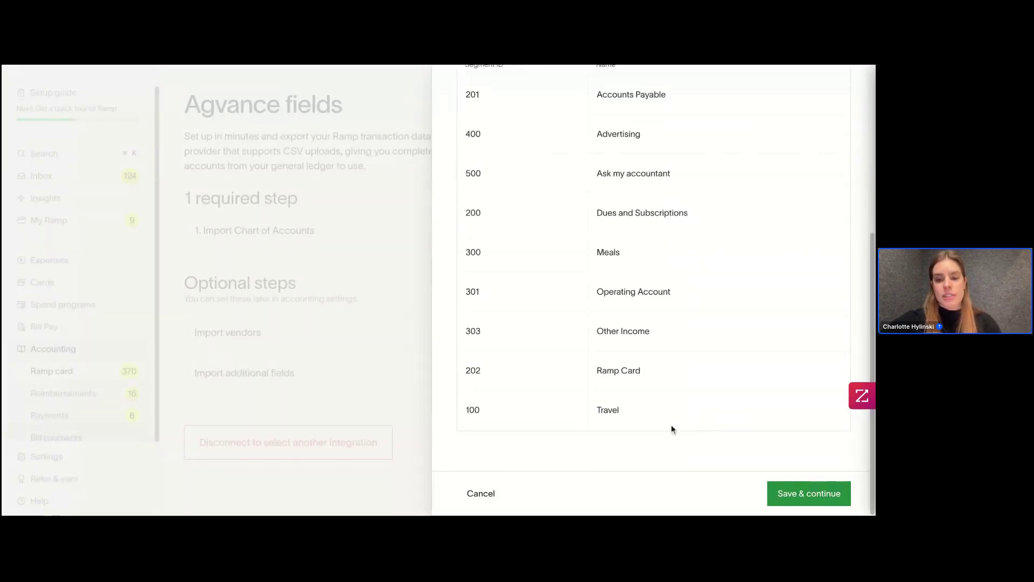
scroll(731, 419, "up", 1)
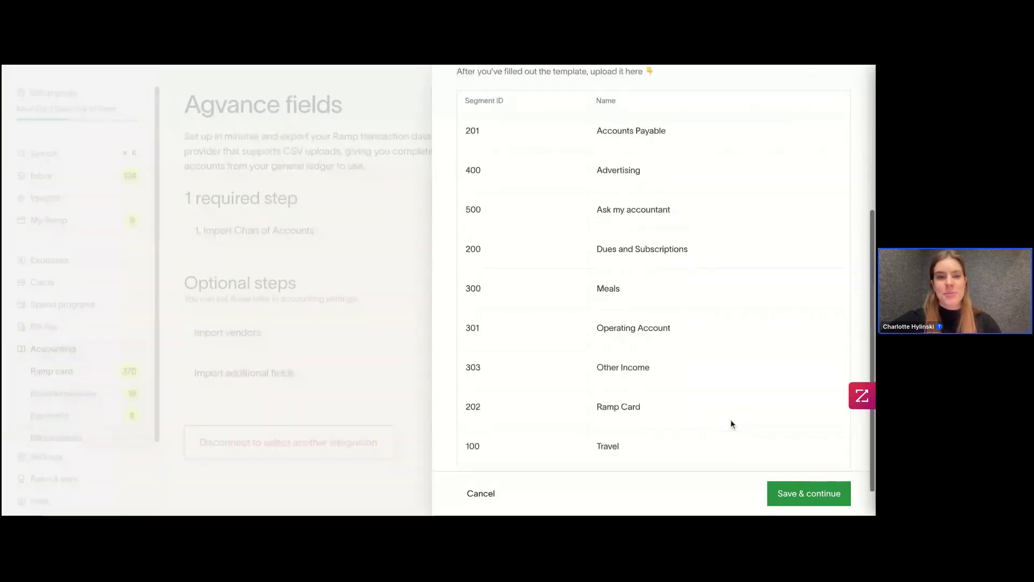
scroll(654, 269, "up", 1)
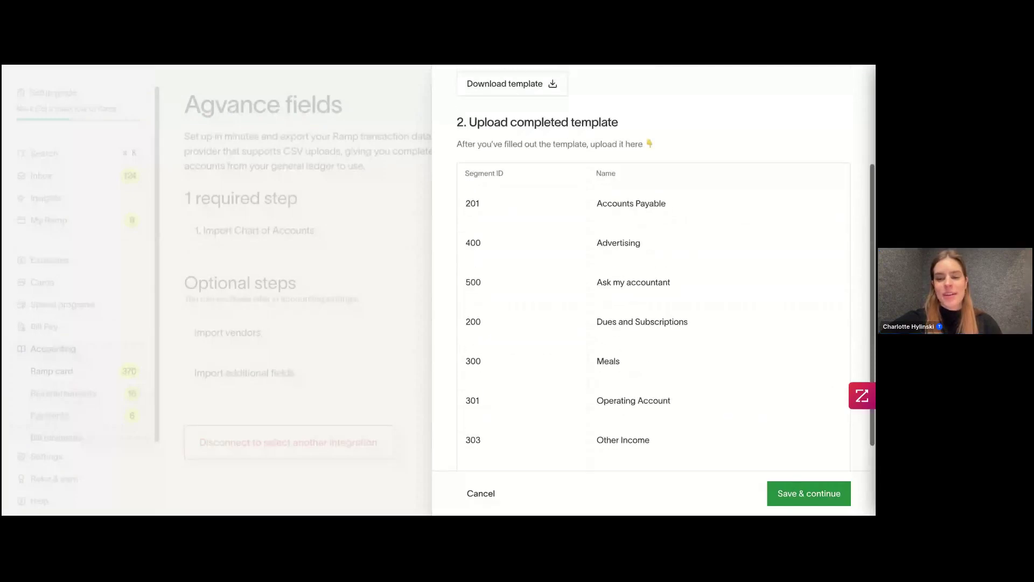
left_click(792, 492)
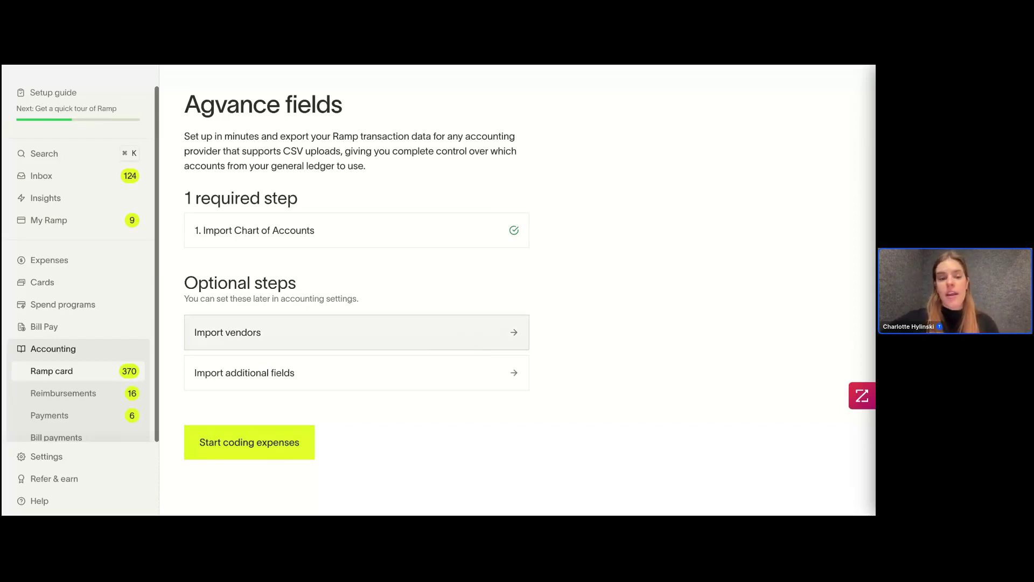
Import the completed vendors template for Agvance, checking the vendor IDs and names before saving.
left_click(242, 332)
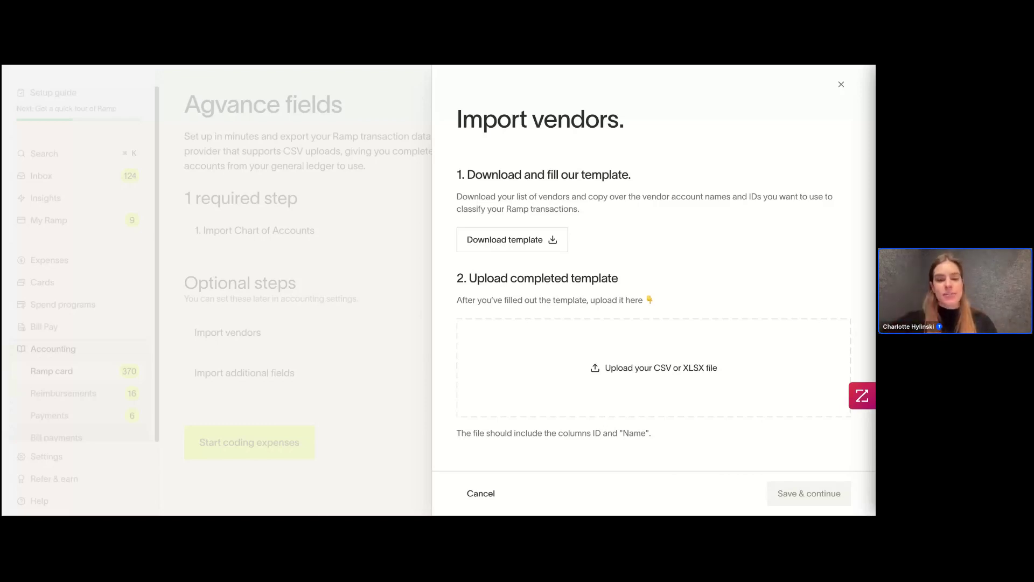
scroll(501, 362, "down", 1)
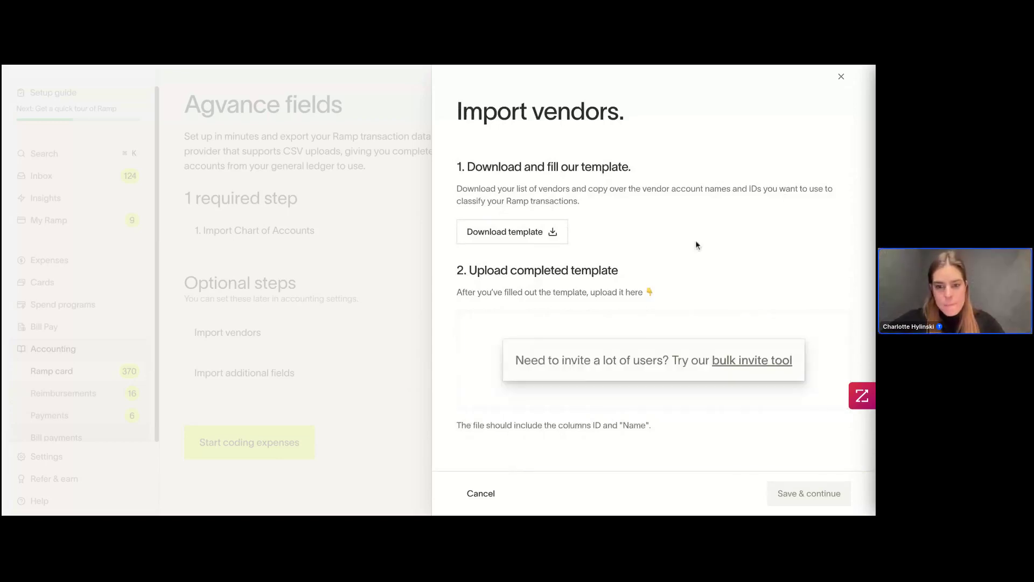
scroll(677, 251, "down", 3)
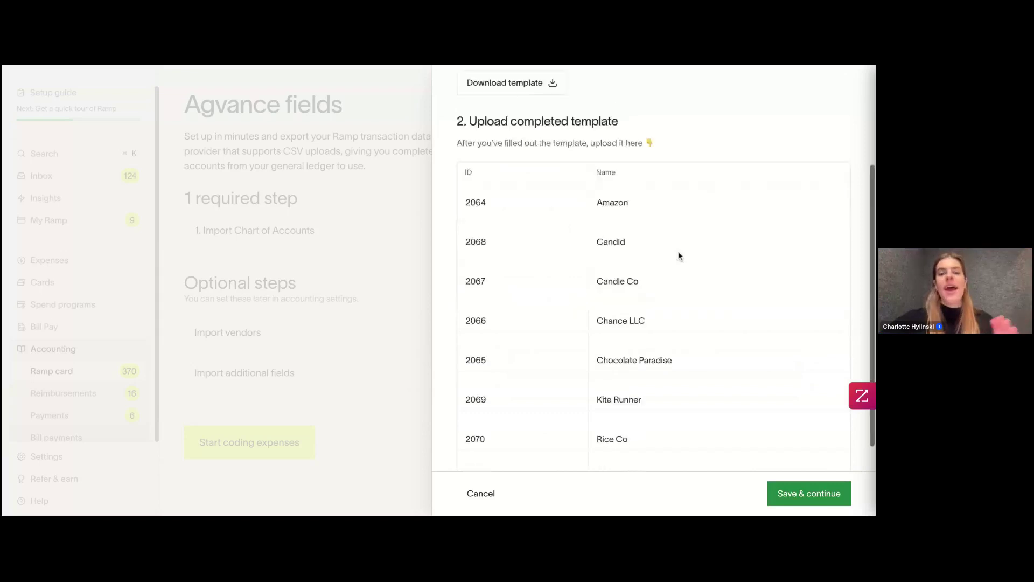
scroll(562, 185, "down", 1)
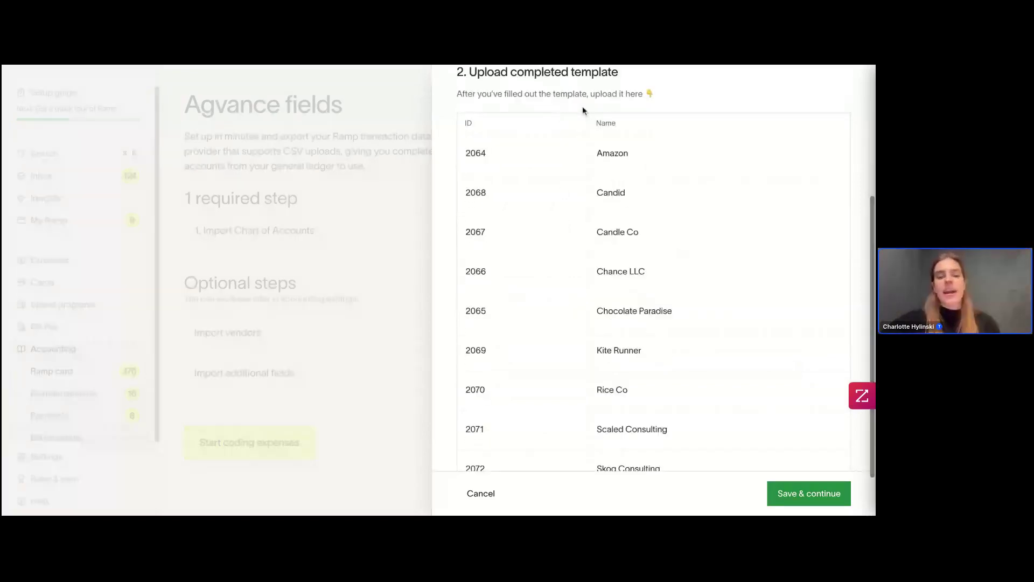
scroll(587, 448, "down", 2)
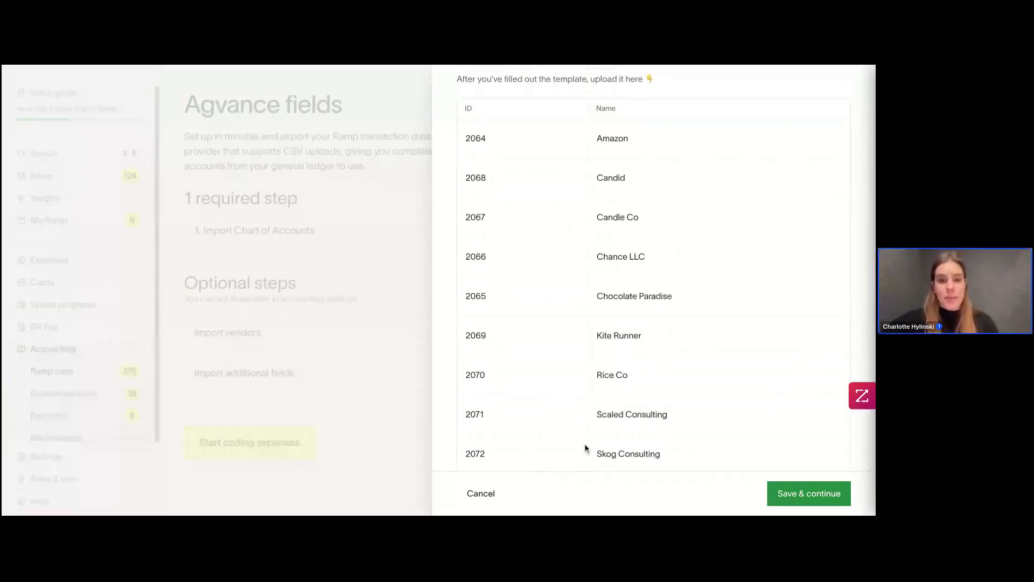
scroll(632, 108, "up", 5)
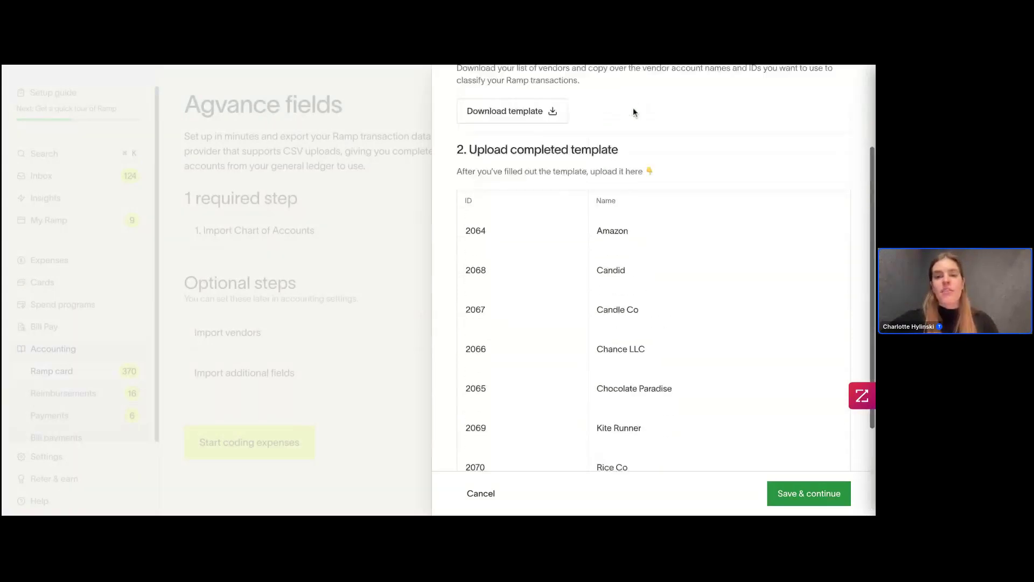
scroll(632, 112, "down", 5)
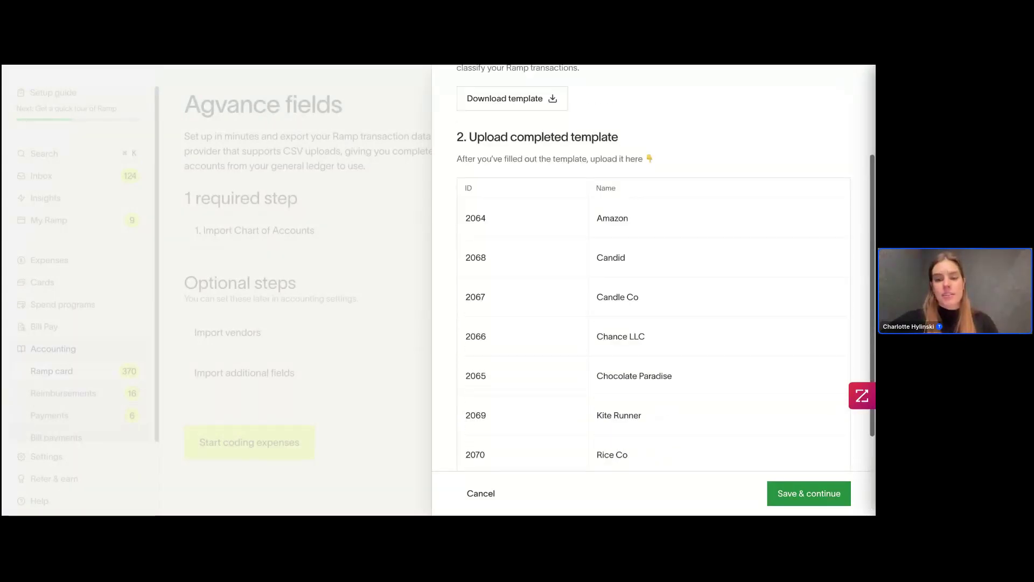
scroll(694, 458, "down", 2)
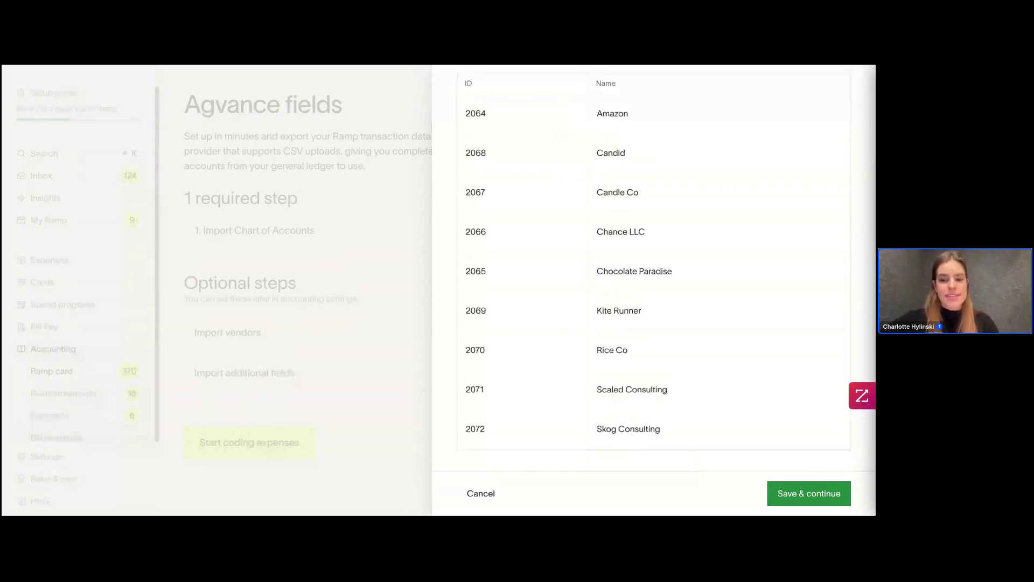
left_click(794, 494)
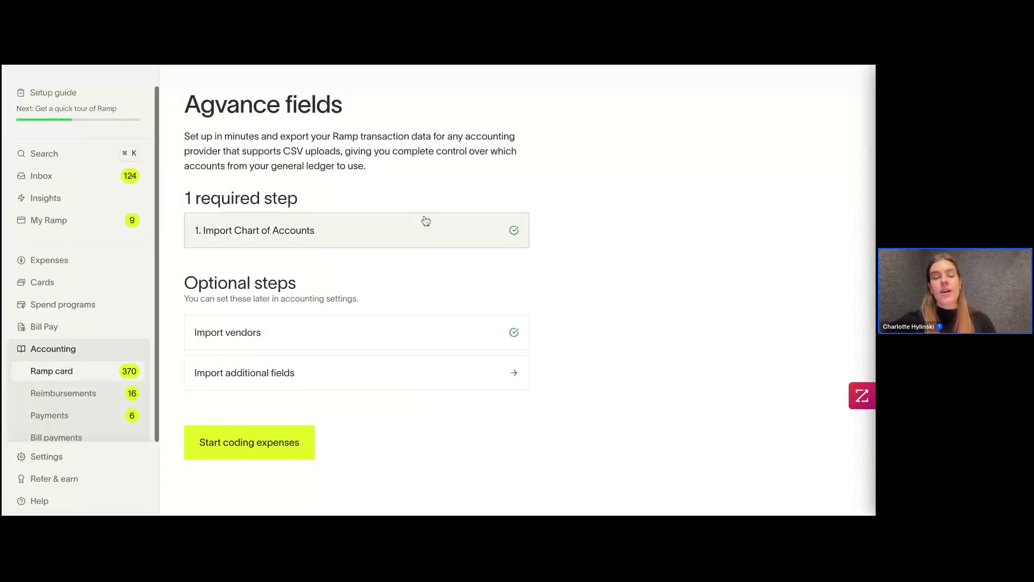
Start creating an additional accounting field for Agvance and name it Locations.
left_click(388, 369)
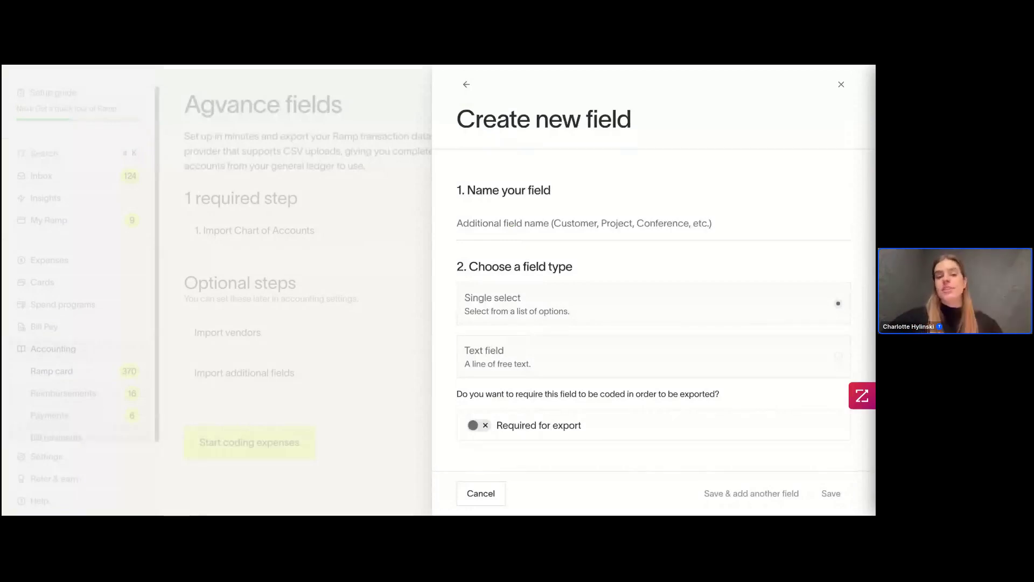
left_click(528, 215)
type("Locatio")
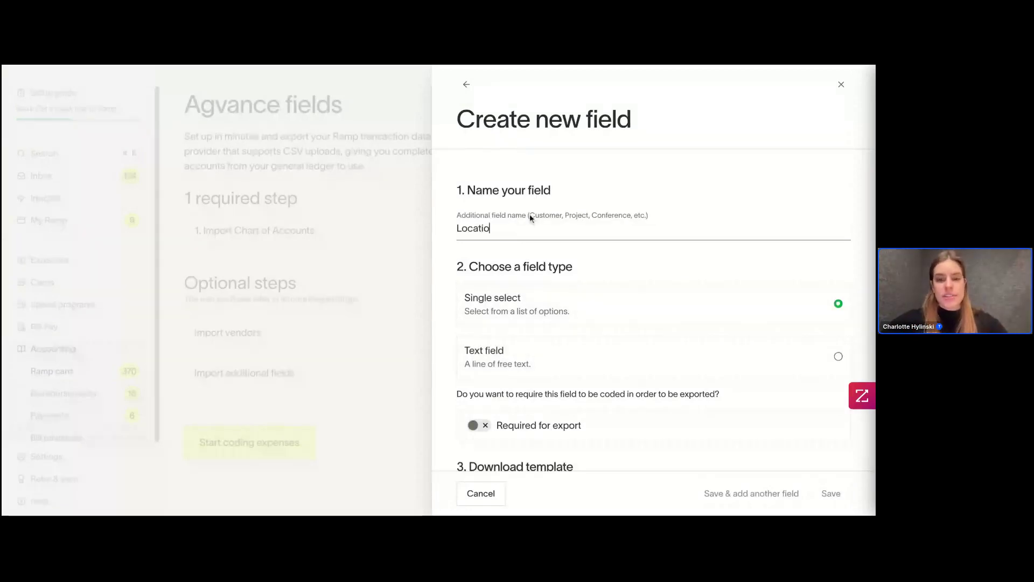
type("ns")
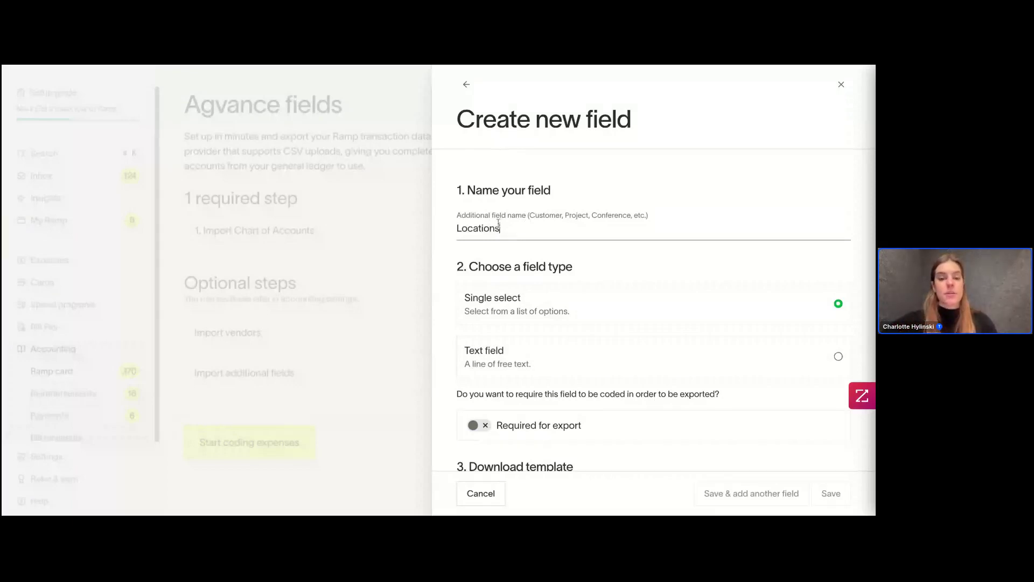
Make the Locations field required for export.
scroll(451, 352, "down", 1)
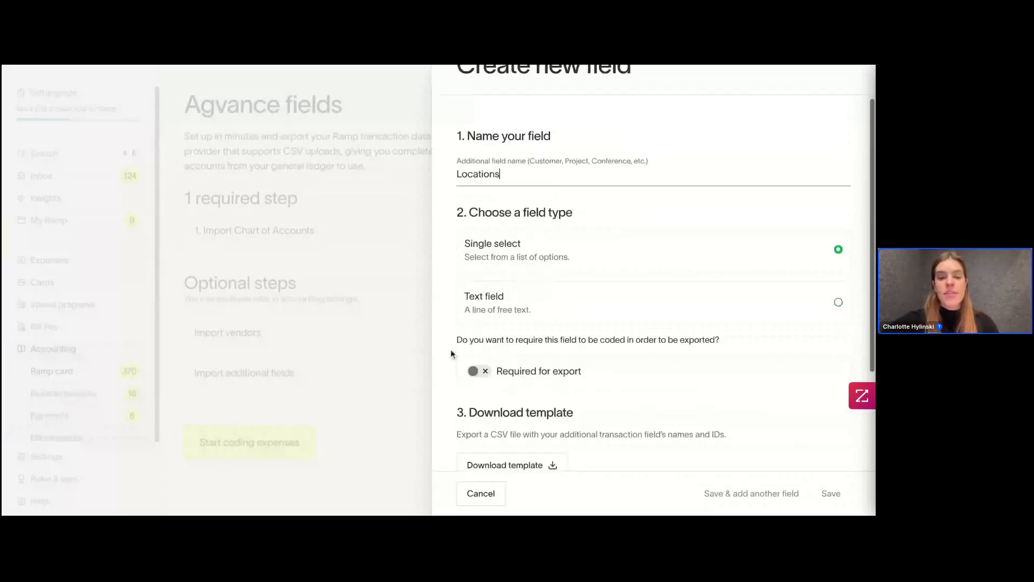
scroll(451, 352, "down", 1)
scroll(500, 277, "down", 1)
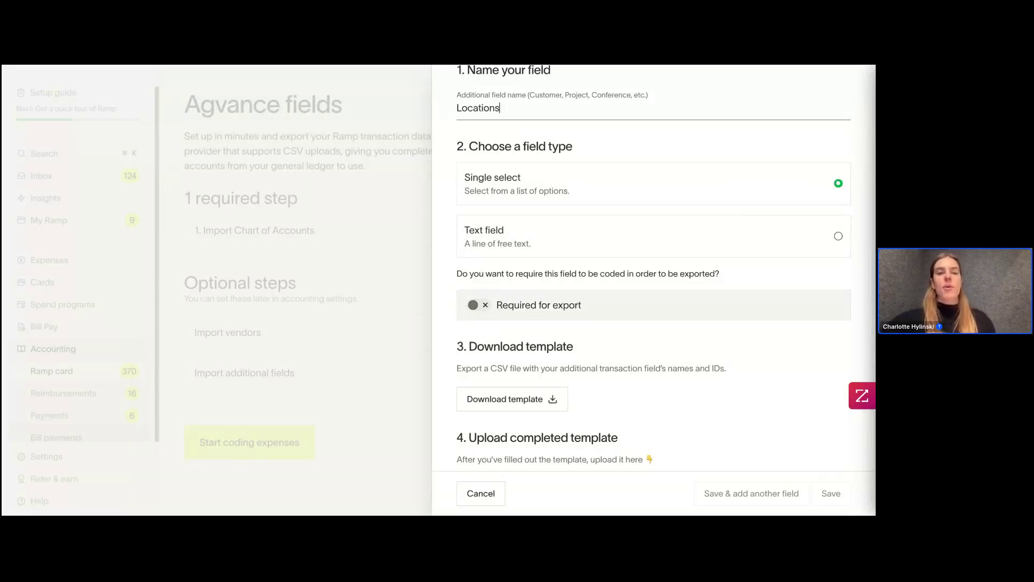
left_click(479, 305)
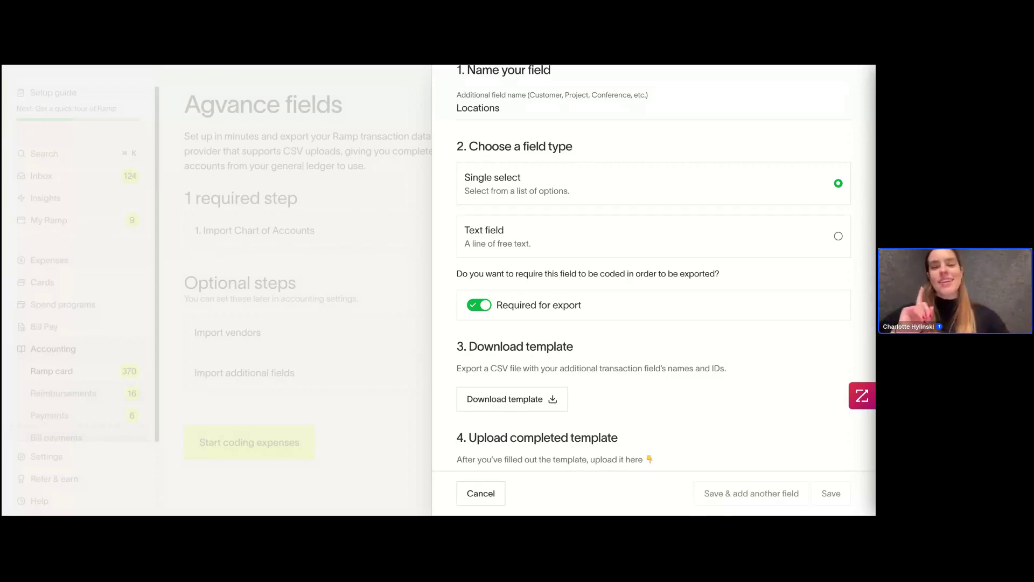
Import the completed locations template, check its segment IDs and names, and save the field.
scroll(653, 269, "down", 2)
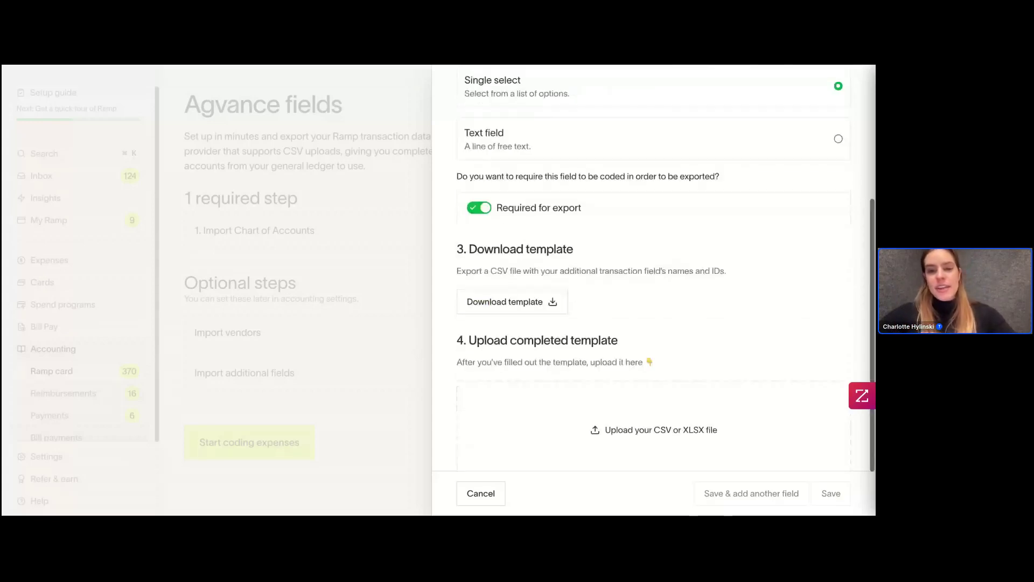
scroll(550, 123, "up", 3)
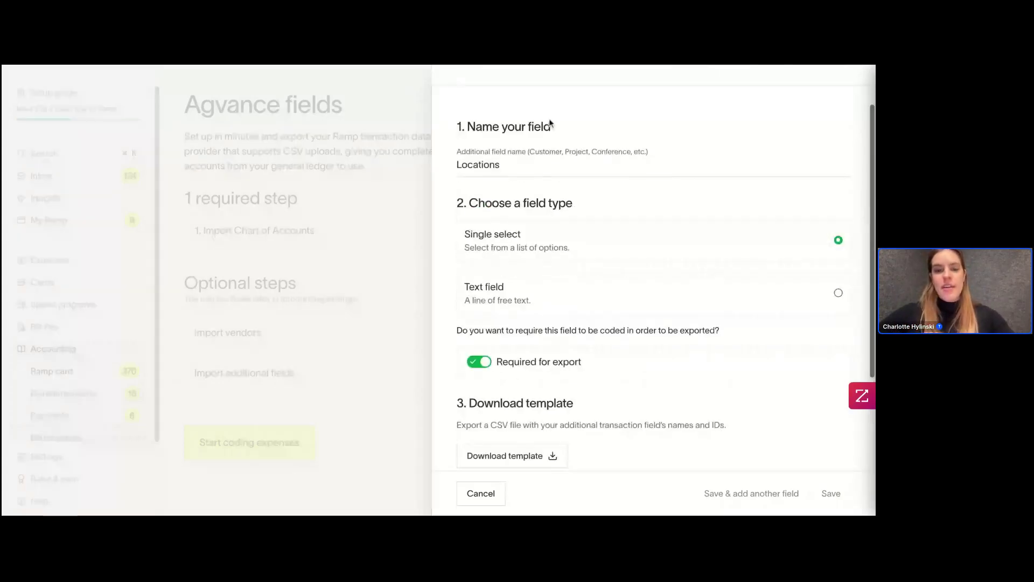
scroll(549, 123, "down", 1)
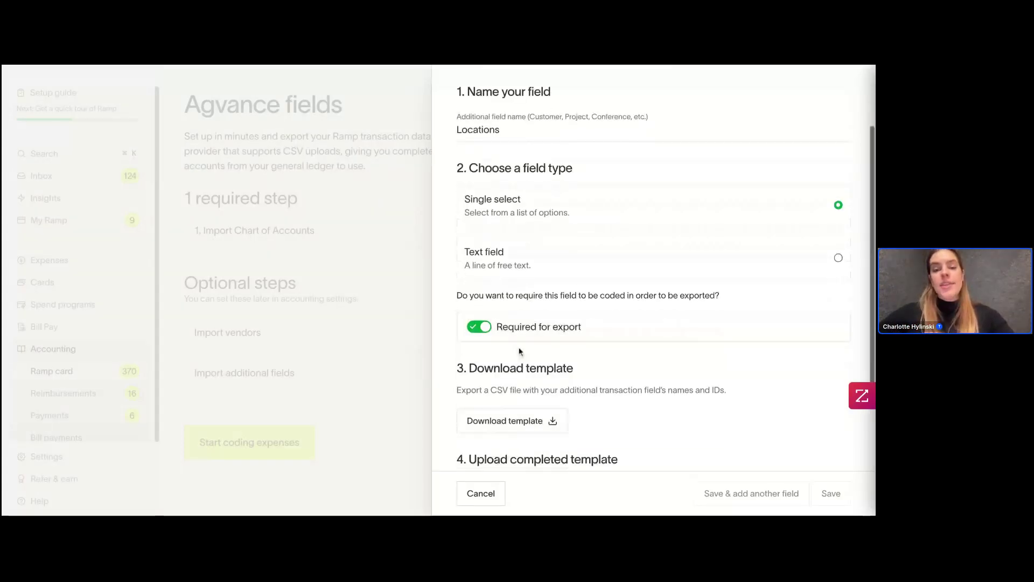
scroll(492, 341, "down", 3)
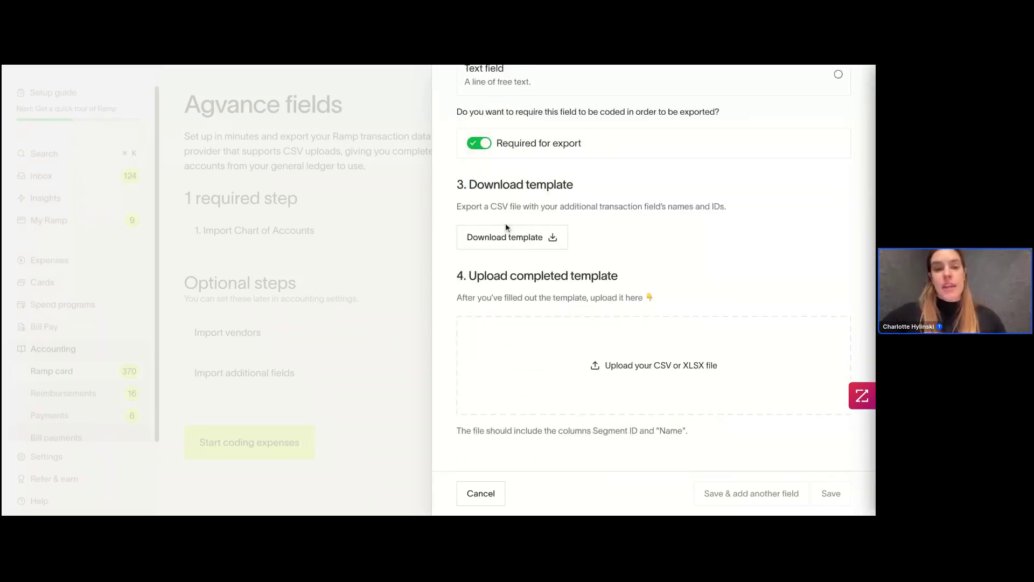
scroll(505, 222, "down", 1)
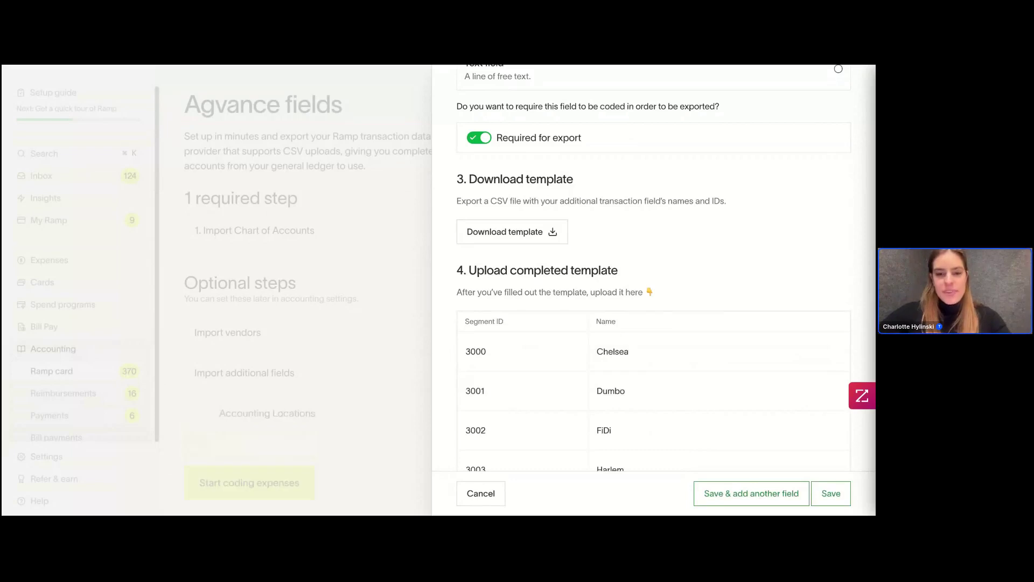
scroll(584, 331, "down", 2)
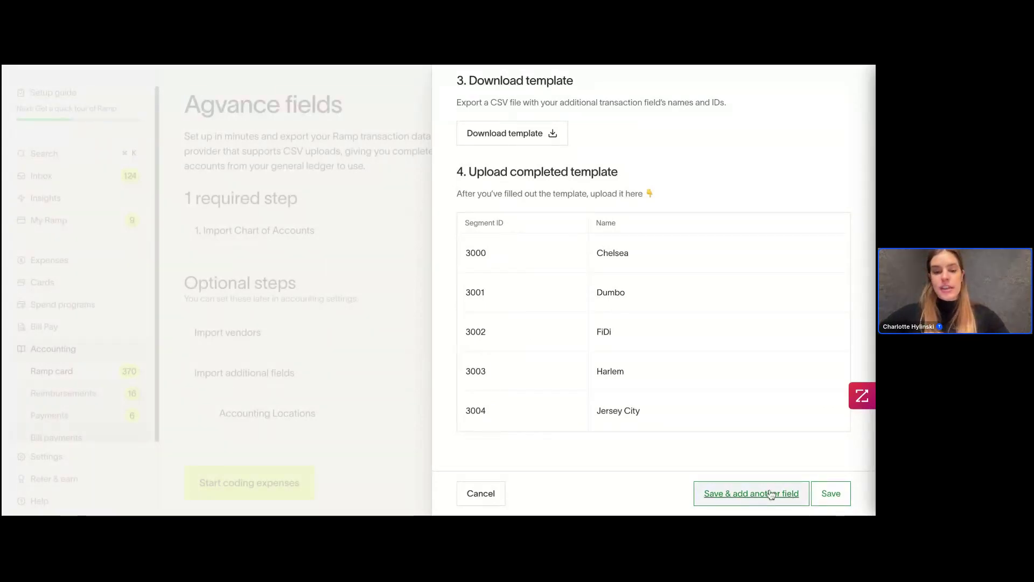
left_click(836, 498)
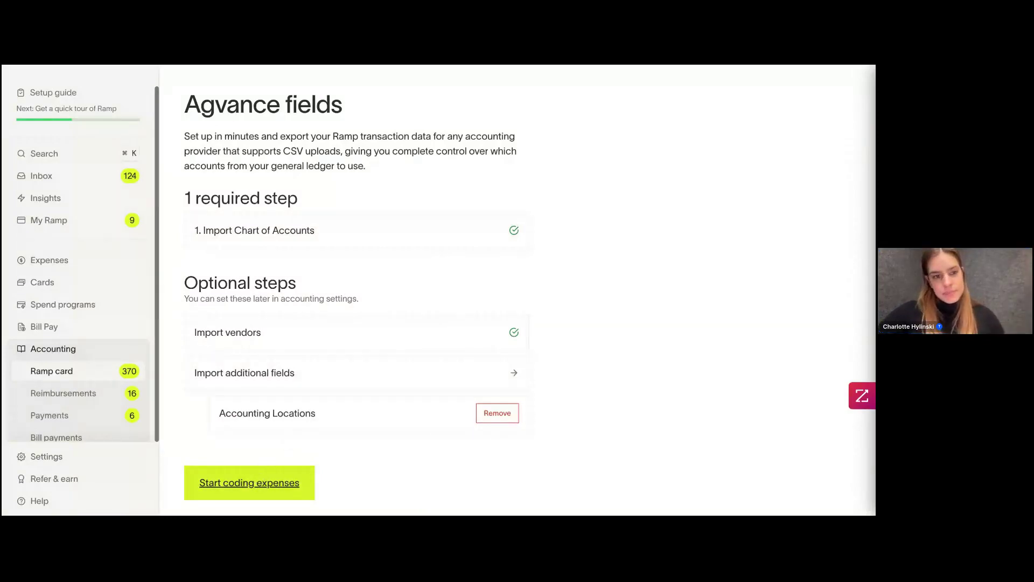
Finish the Agvance field setup and proceed to coding expenses.
left_click(258, 478)
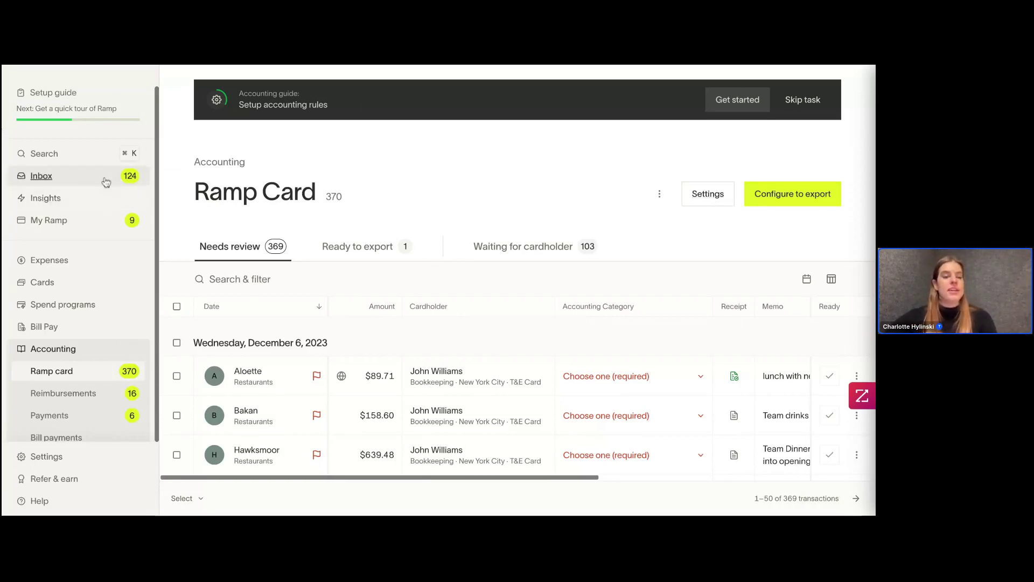
scroll(69, 352, "down", 2)
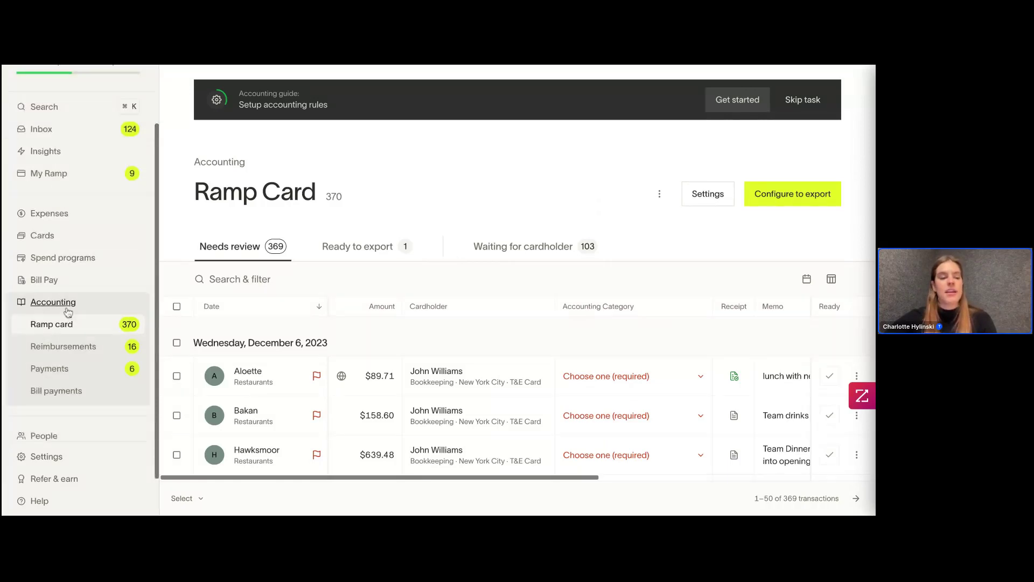
scroll(69, 286, "down", 2)
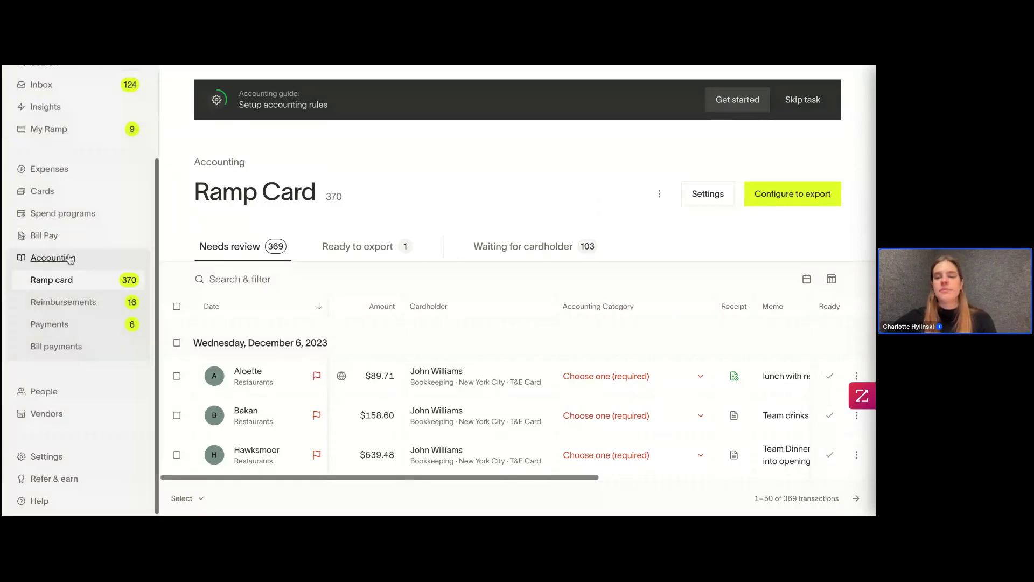
Review the accounting settings options and open the default accounts configuration.
left_click(705, 192)
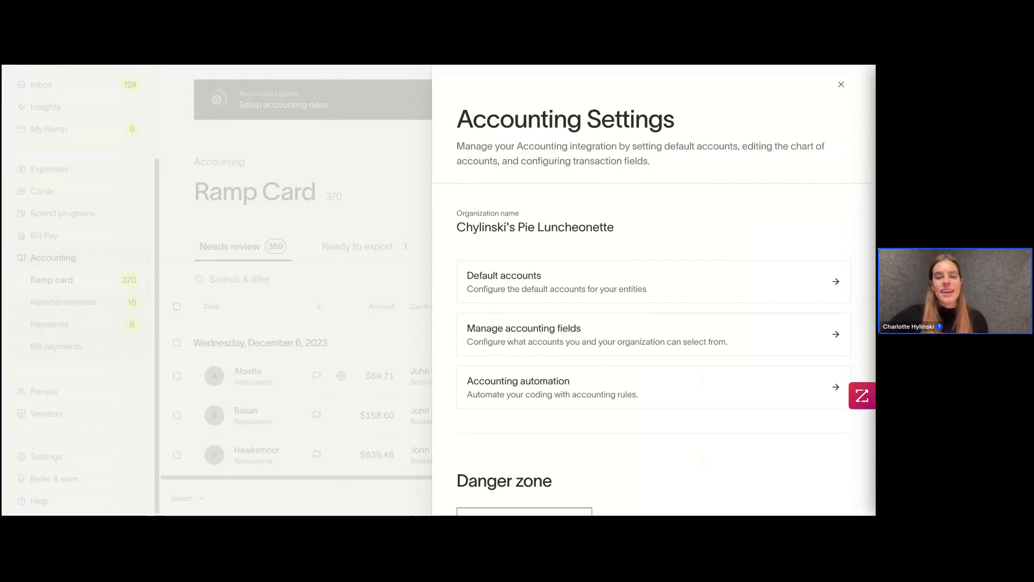
scroll(488, 172, "down", 1)
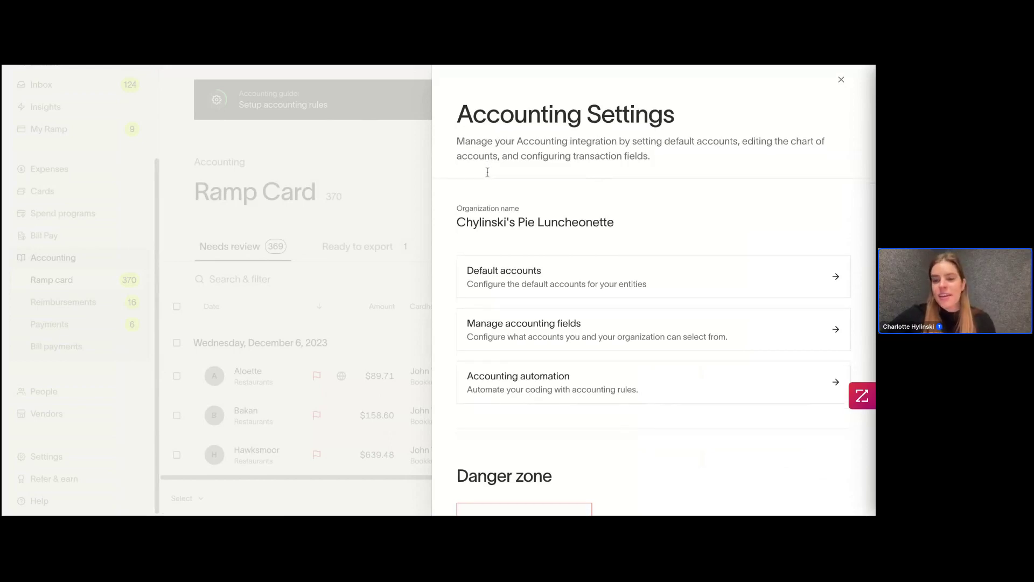
scroll(487, 172, "down", 1)
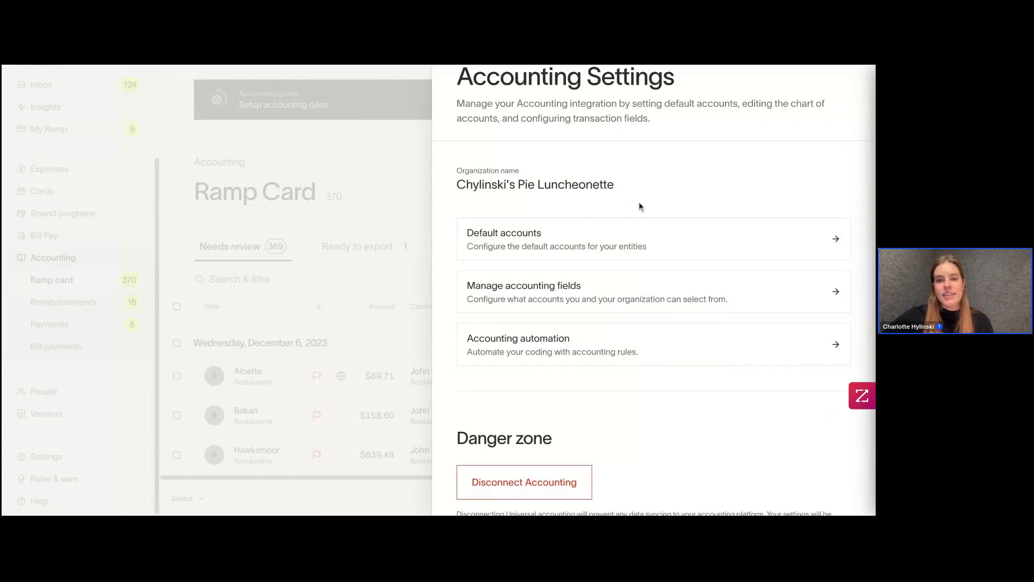
key("Escape")
left_click(692, 197)
left_click(645, 278)
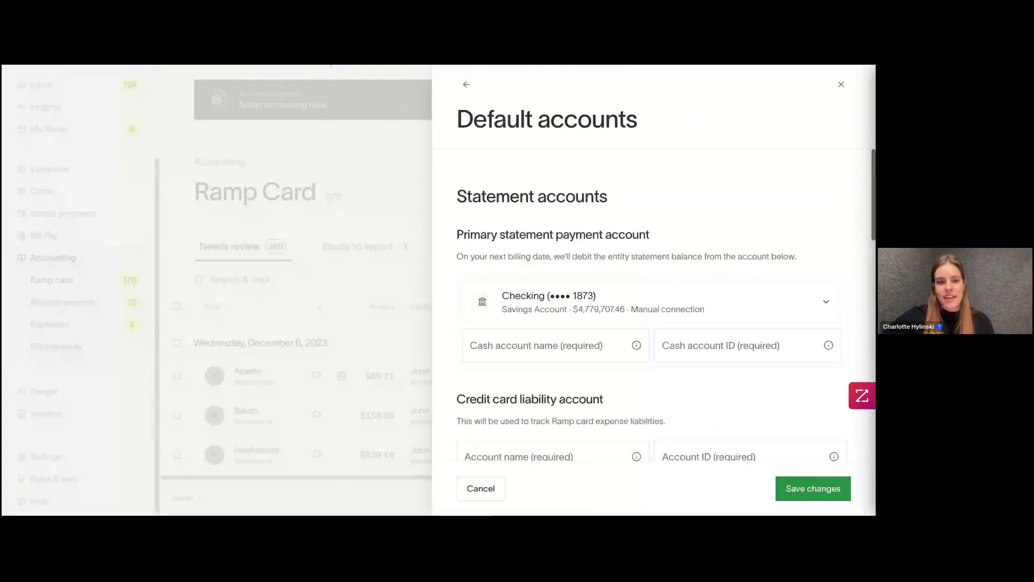
For the primary statement payment account, set the cash account name to Name and the cash account ID to 1234.
scroll(595, 191, "down", 1)
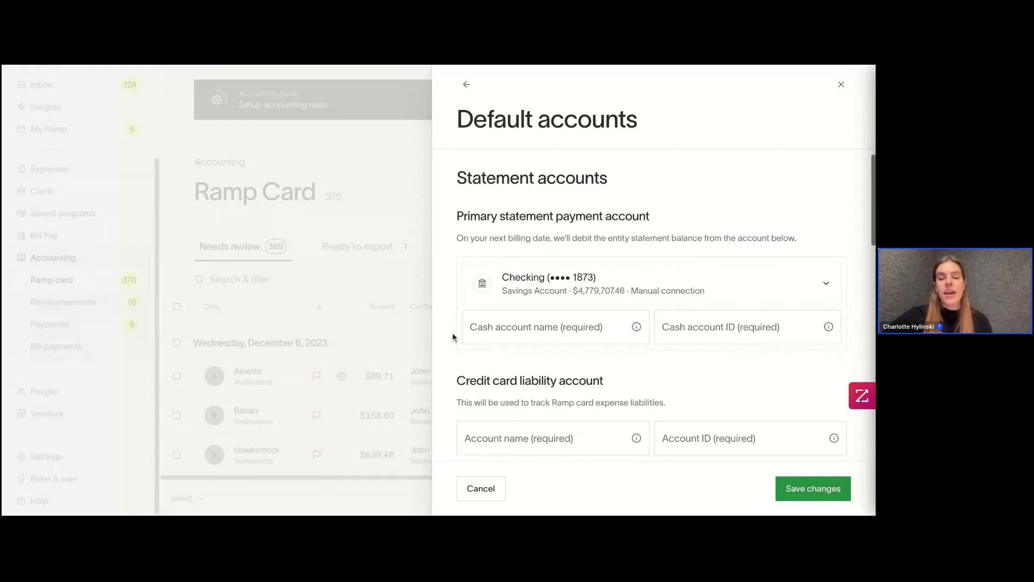
scroll(452, 336, "down", 1)
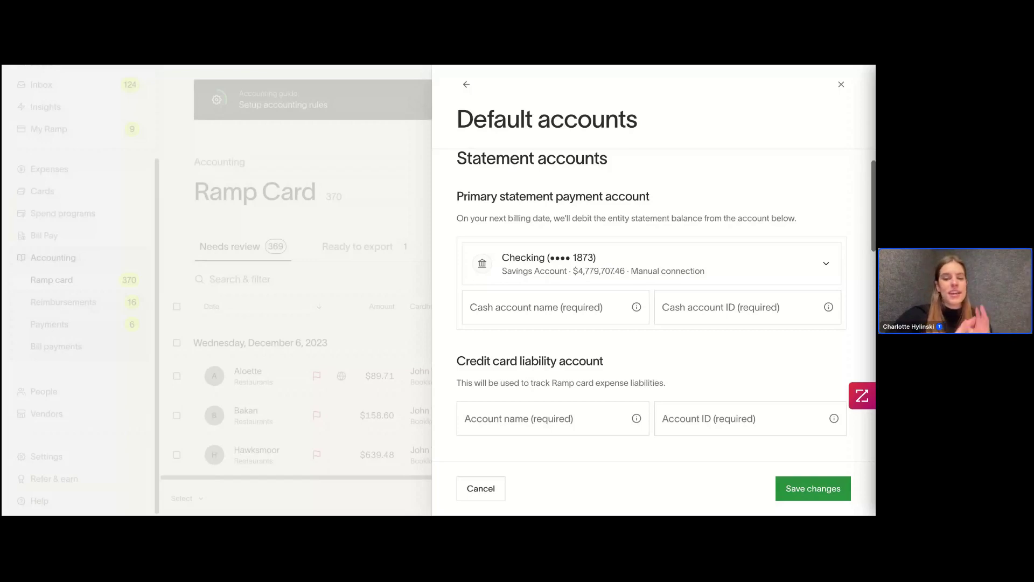
left_click(485, 322)
type("Name")
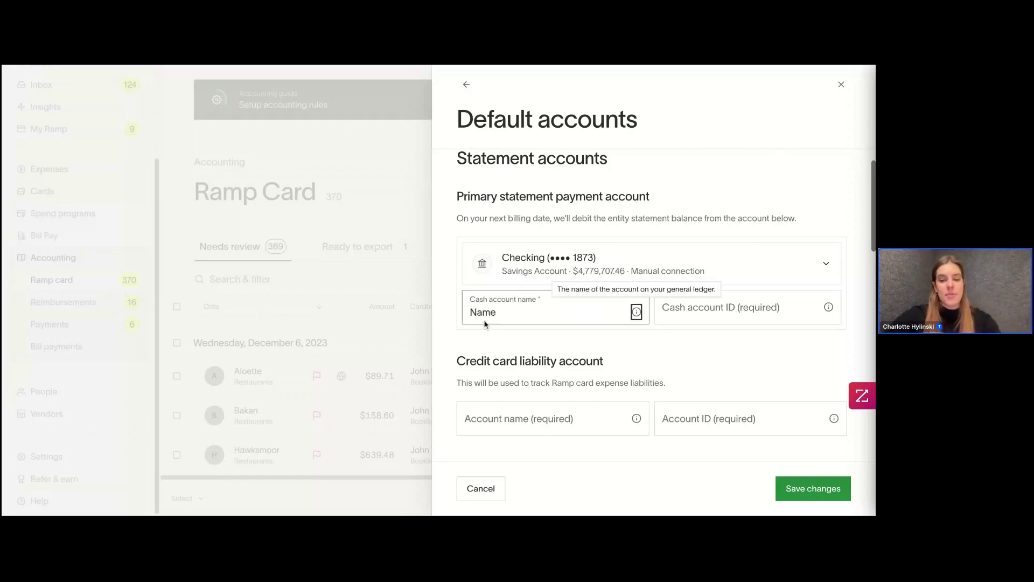
left_click(696, 315)
type("1234")
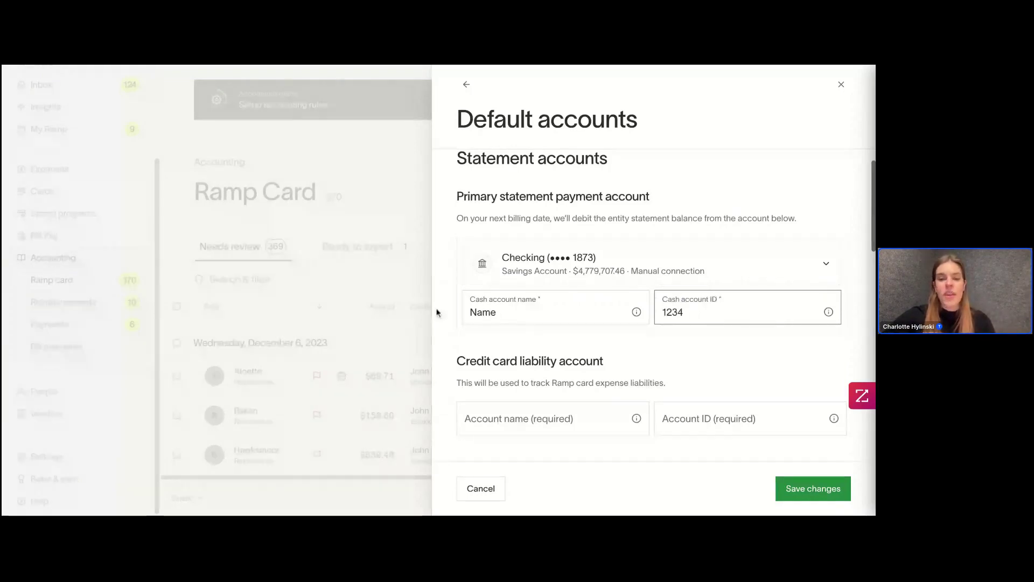
left_click(444, 322)
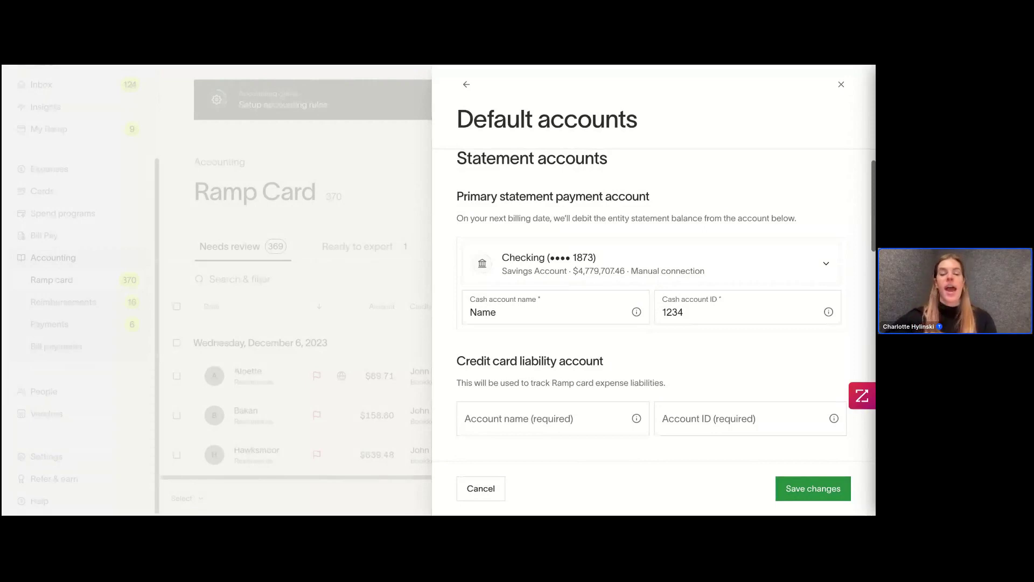
Set the credit card liability account's name to Ramp Card and its ID to 4321.
scroll(652, 323, "down", 2)
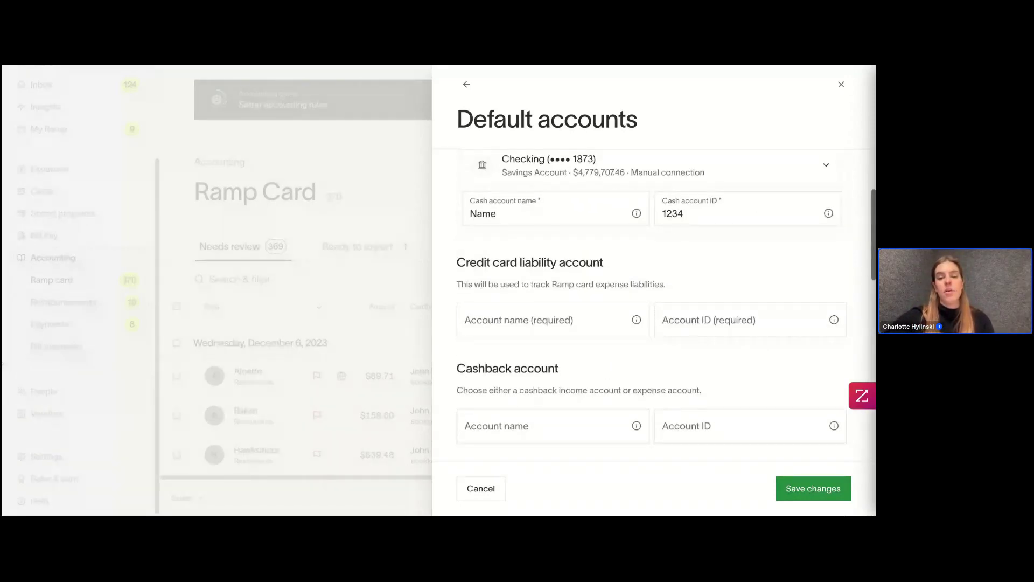
left_click(539, 323)
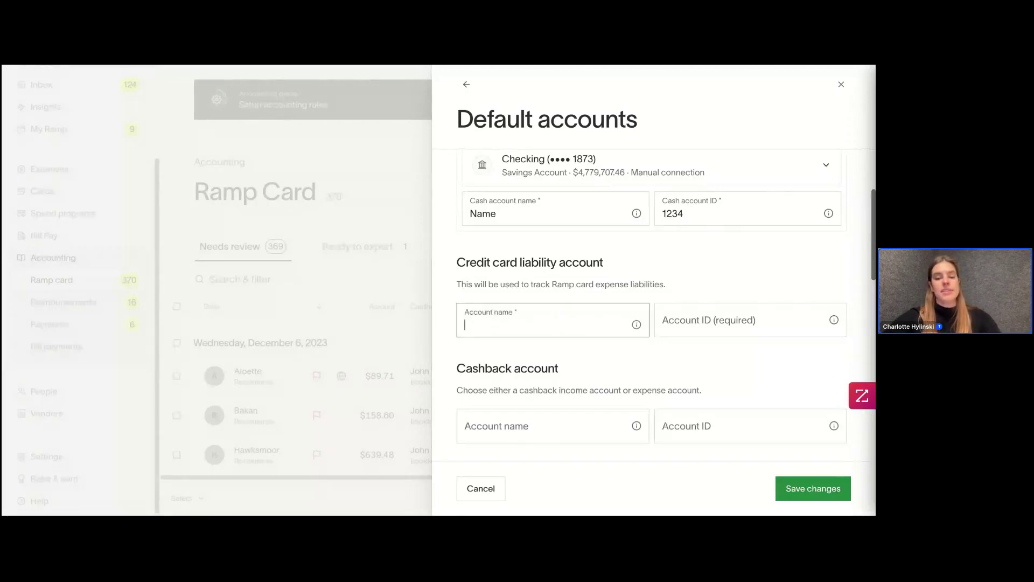
type("Ramp Card")
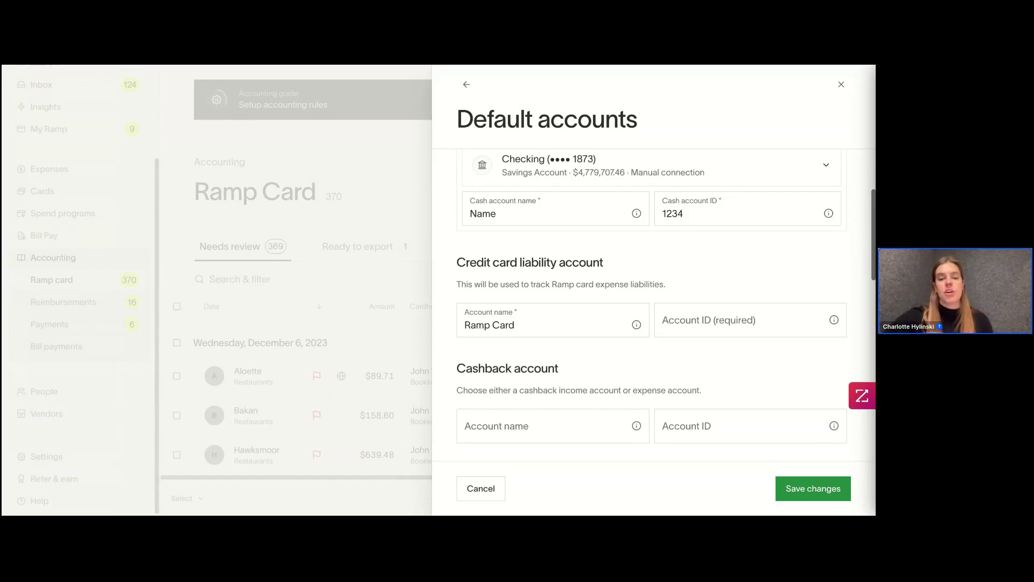
left_click(474, 320)
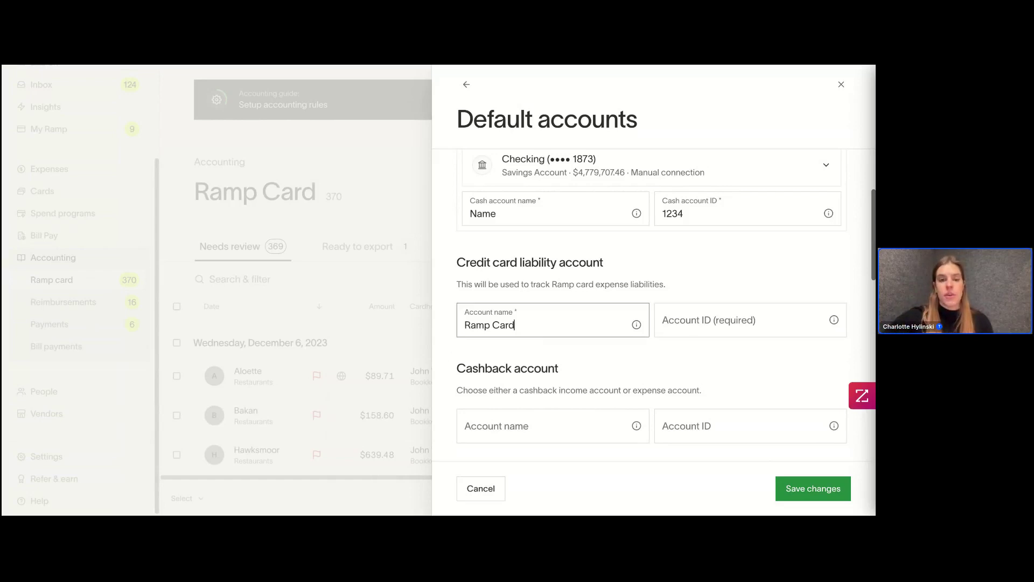
left_click(741, 324)
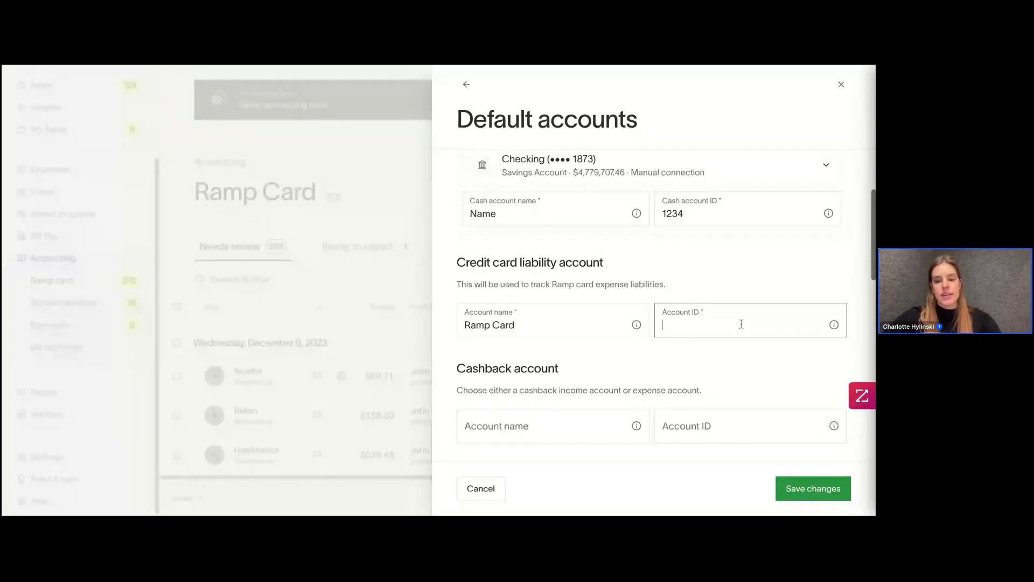
type("4321")
Set the cashback account's name to Other Income and its ID to 1111.
scroll(631, 348, "down", 3)
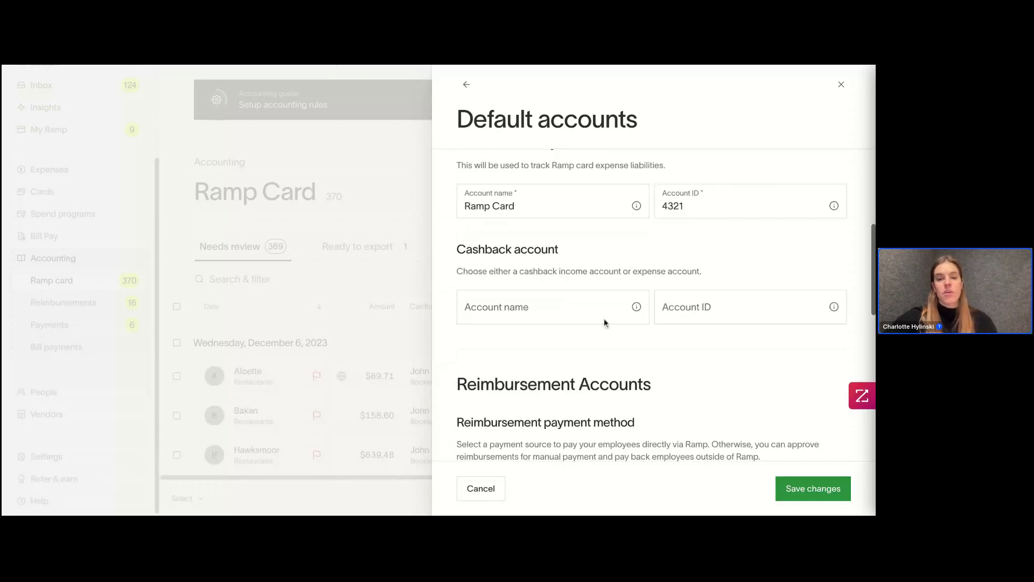
left_click(588, 312)
type("O")
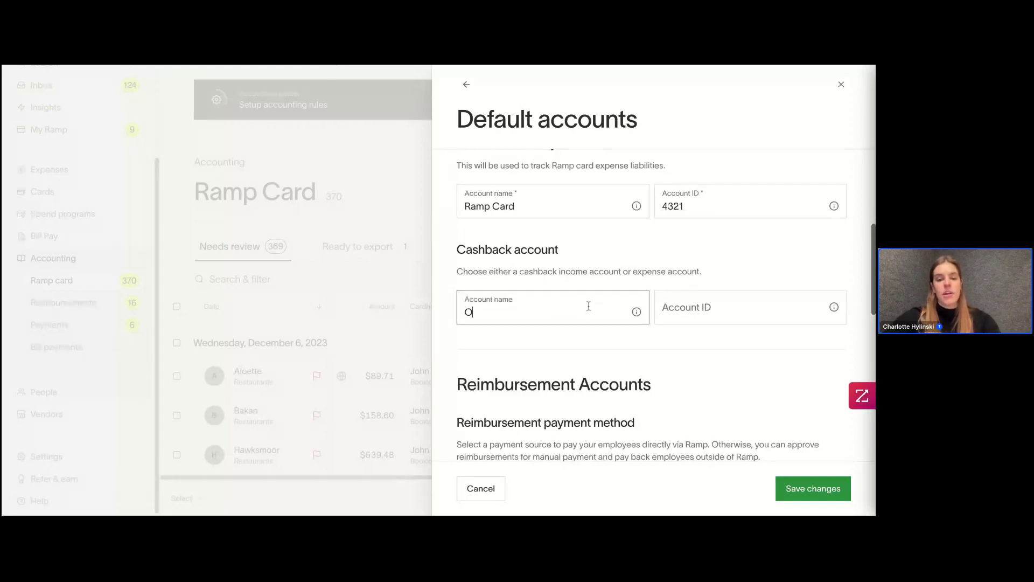
type("ther Income")
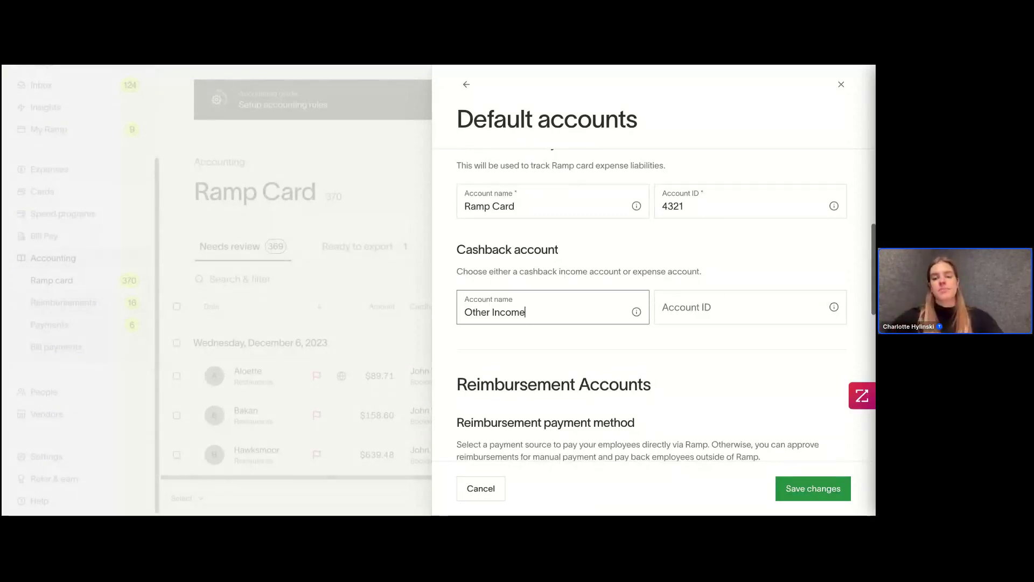
left_click(725, 295)
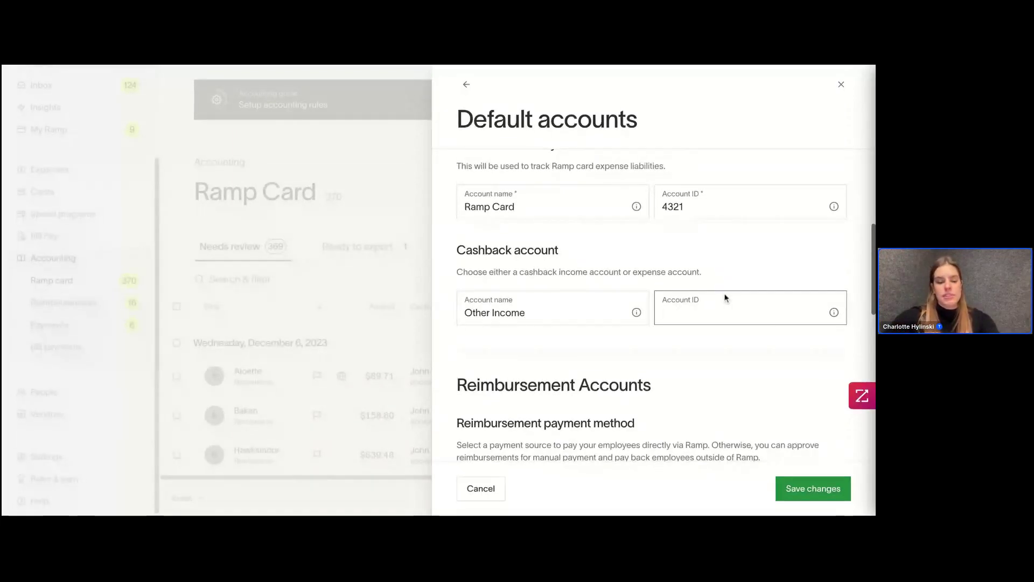
type("1111")
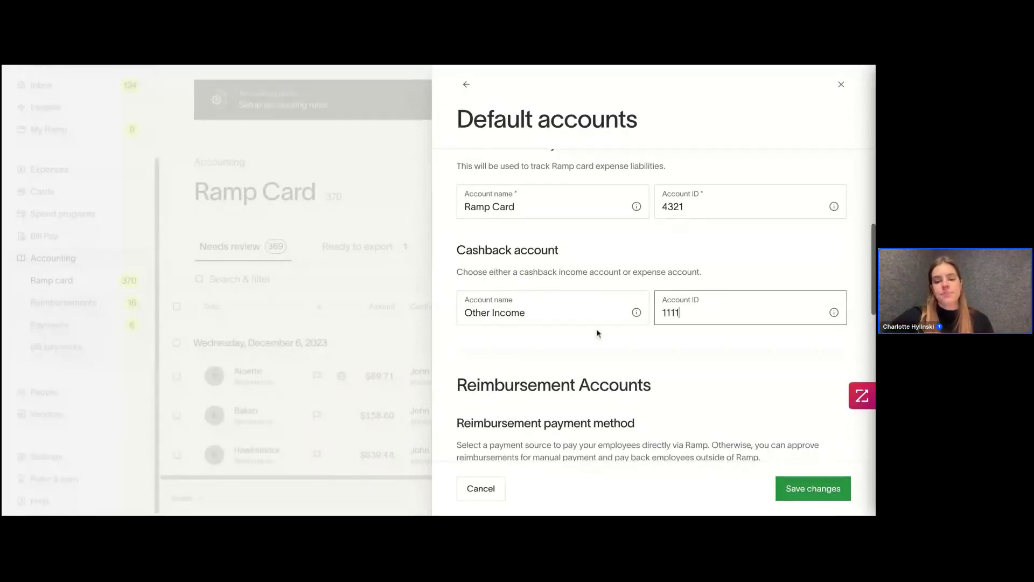
For the reimbursement payment method, set the cash account name to Name and the cash account ID to 1234.
scroll(597, 328, "down", 3)
scroll(444, 321, "down", 1)
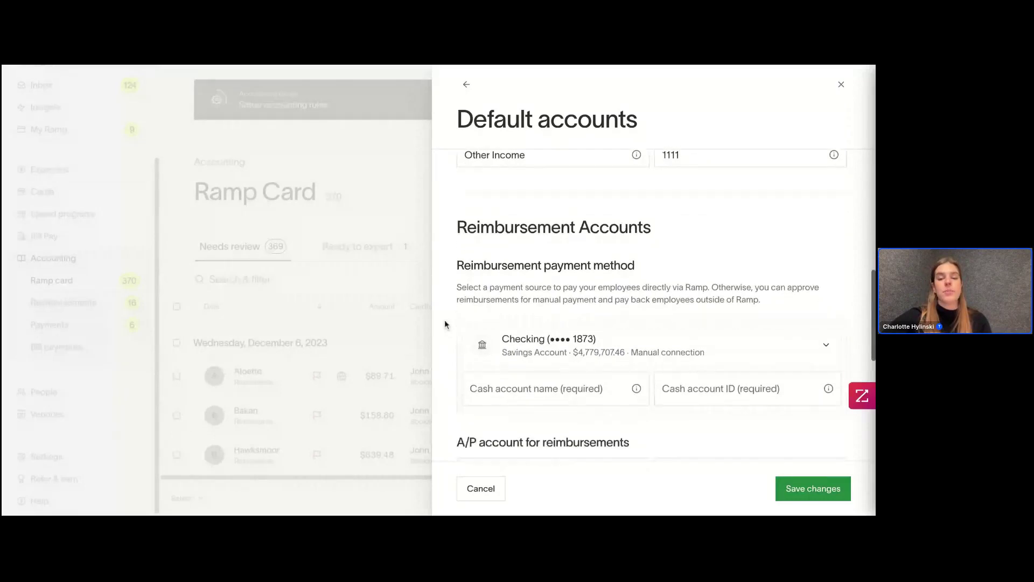
scroll(490, 351, "down", 1)
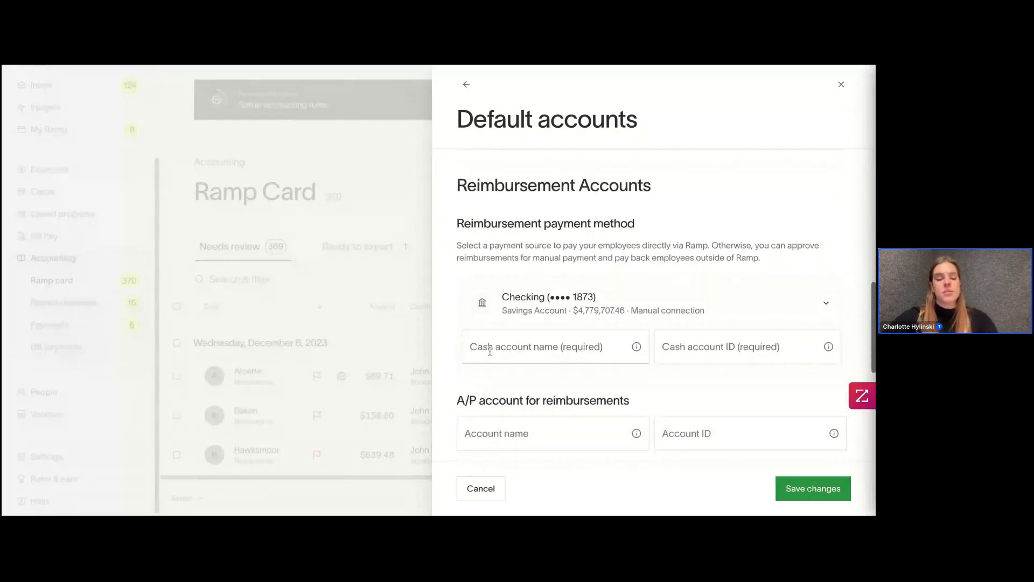
left_click(490, 351)
type("Name")
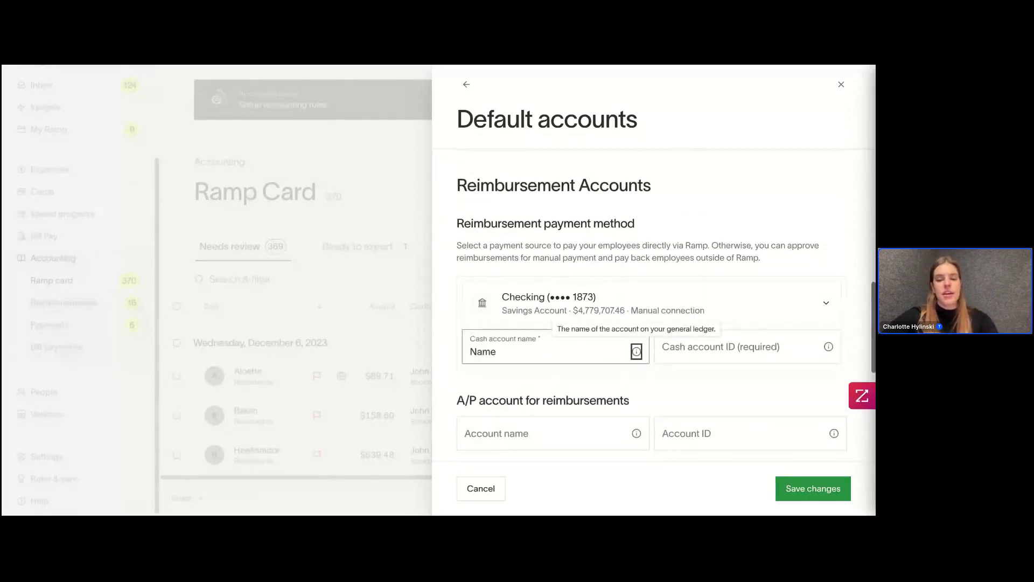
left_click(707, 356)
type("1234")
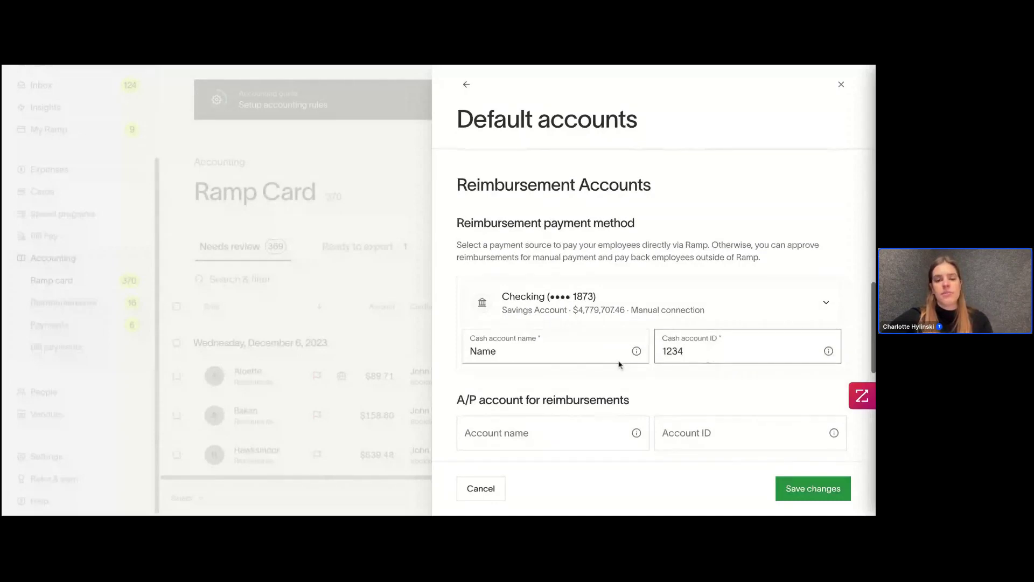
Set the A/P account for reimbursements to the name AP and the ID 1234.
scroll(619, 363, "down", 5)
left_click(510, 251)
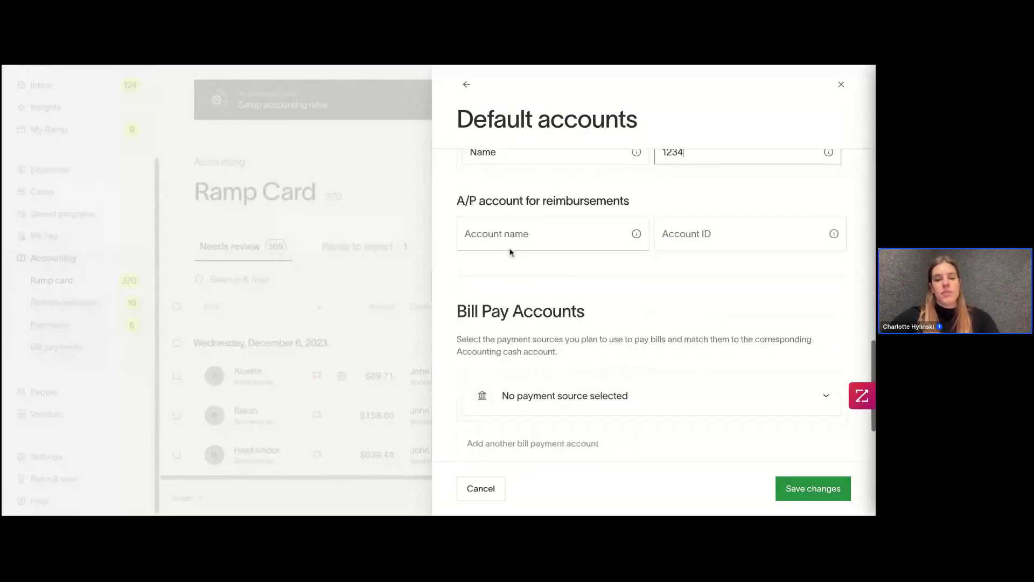
left_click(510, 251)
type("AP")
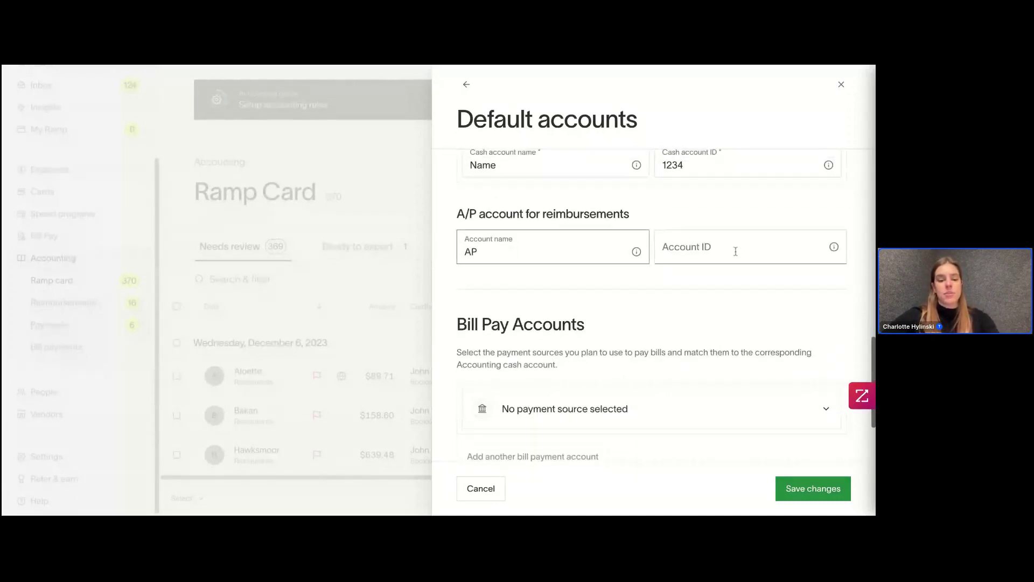
left_click(732, 257)
scroll(731, 257, "up", 3)
type("1234")
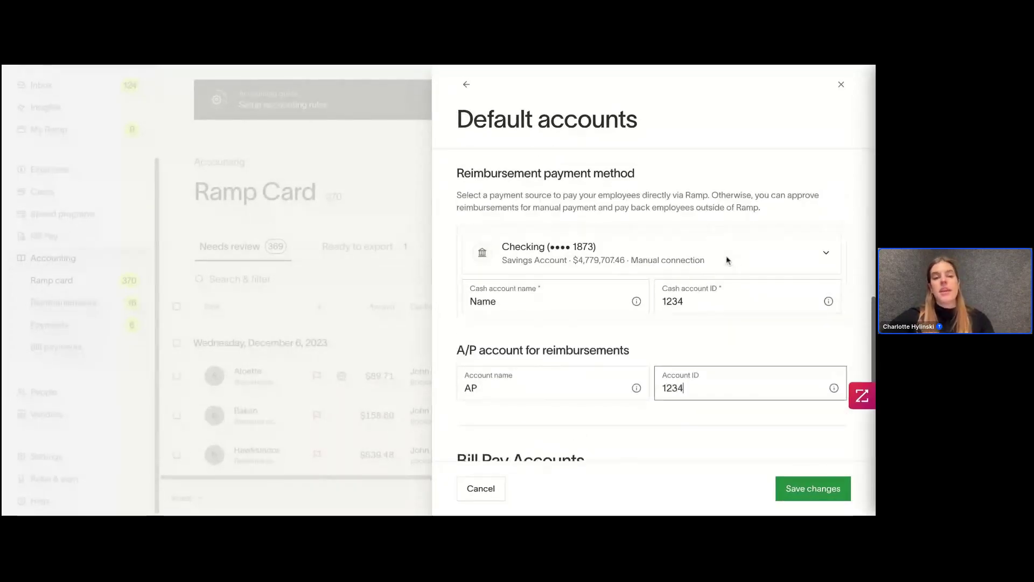
Choose the Checking account as the bill pay source, with cash account name Name and cash account ID 1234.
scroll(726, 255, "down", 5)
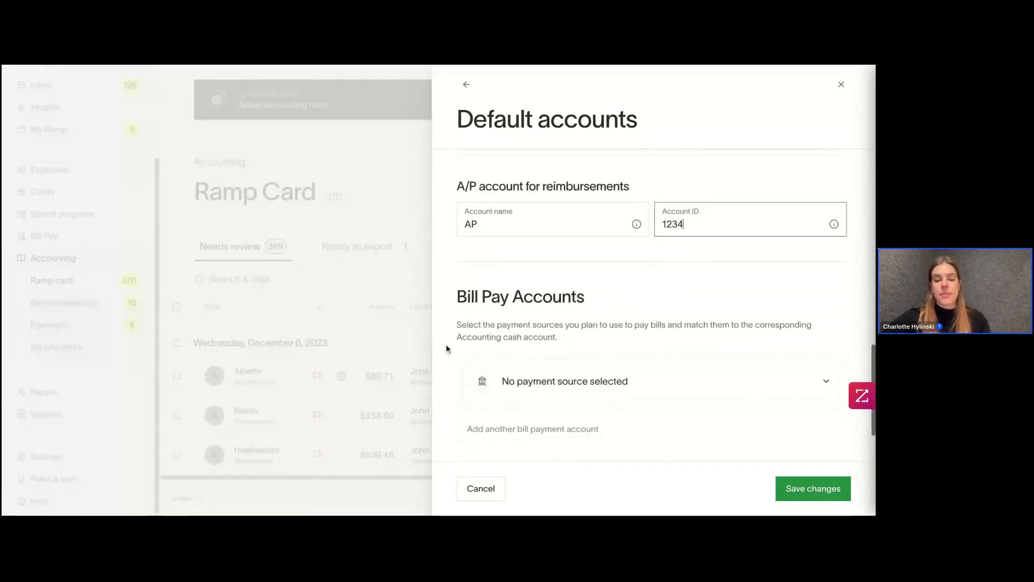
scroll(445, 346, "down", 2)
left_click(551, 338)
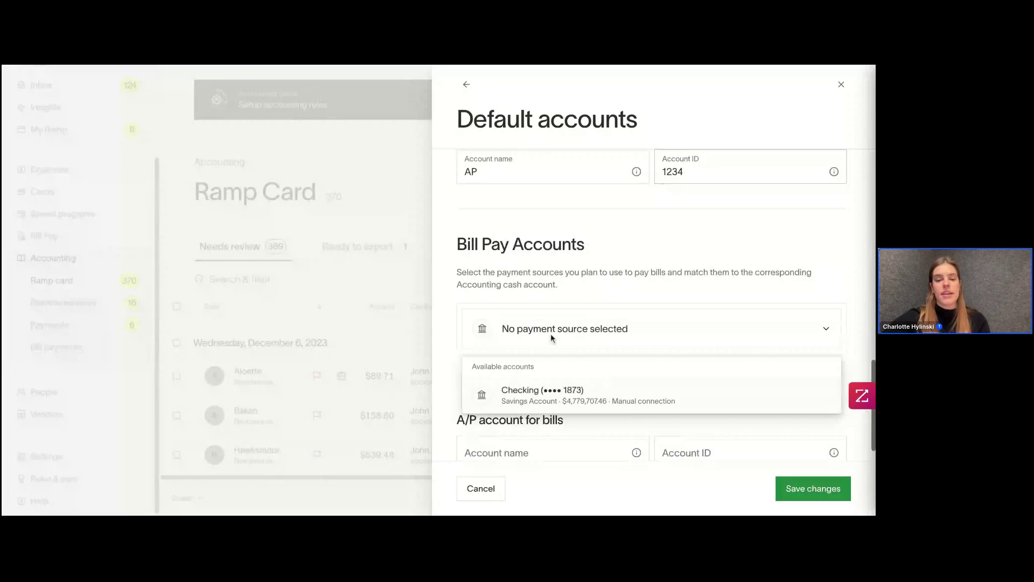
left_click(563, 397)
left_click(552, 372)
type("Na")
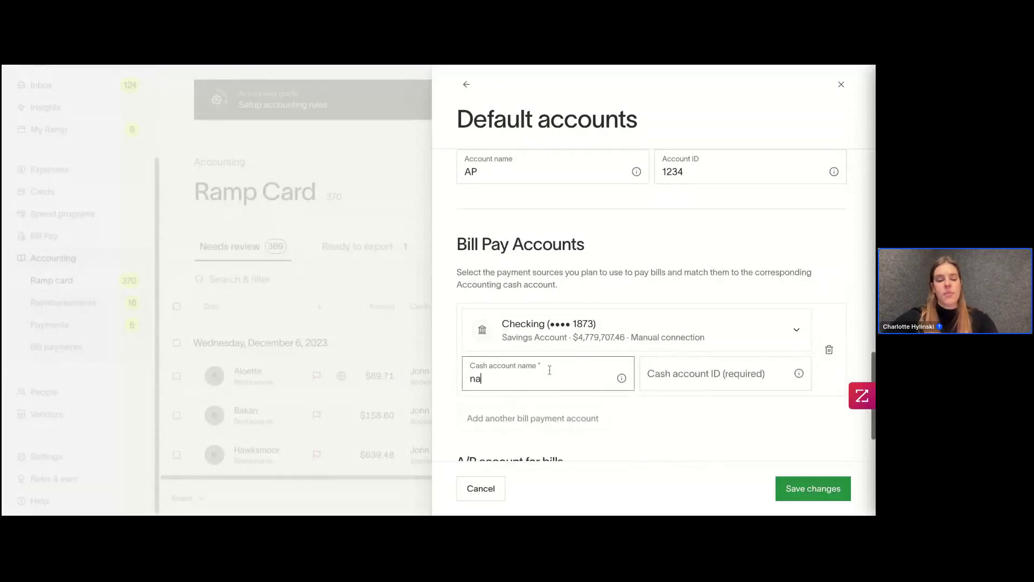
key("BackSpace")
key("BackSpace")
type("Namr")
key("BackSpace")
type("e")
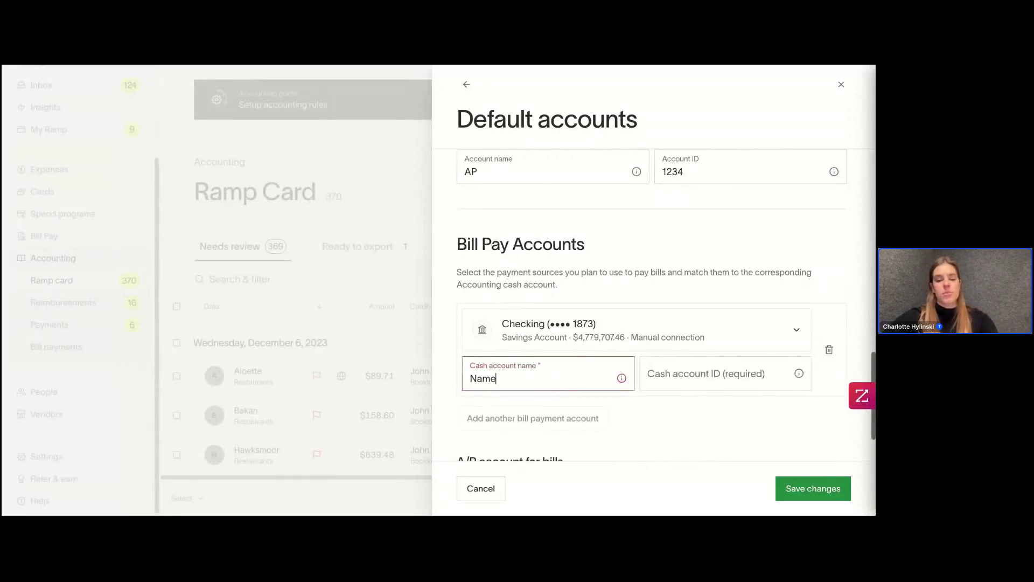
key("Tab")
type("1234")
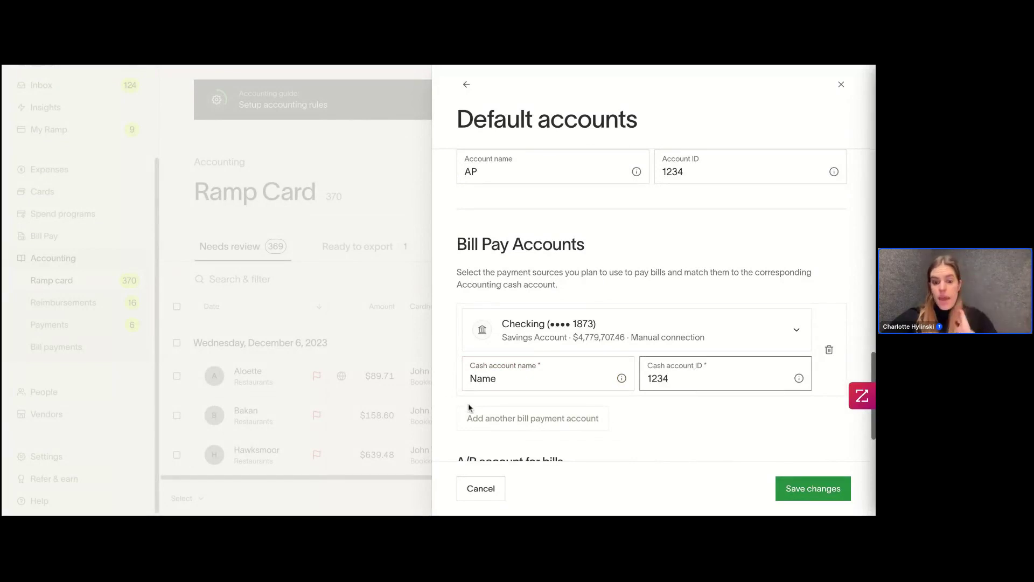
Set the A/P account for bills to the name AP and the ID 1234.
scroll(468, 407, "down", 2)
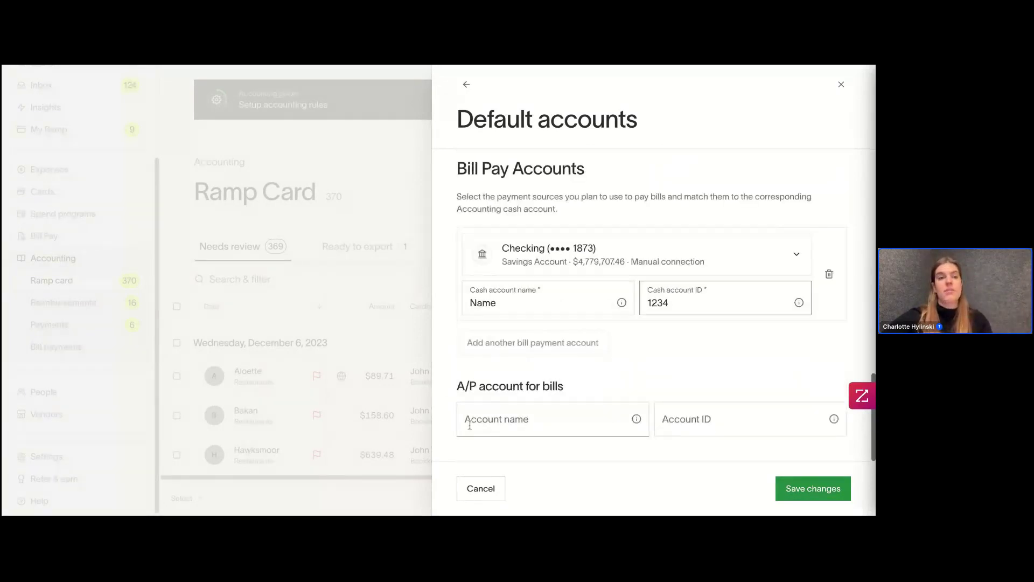
left_click(539, 419)
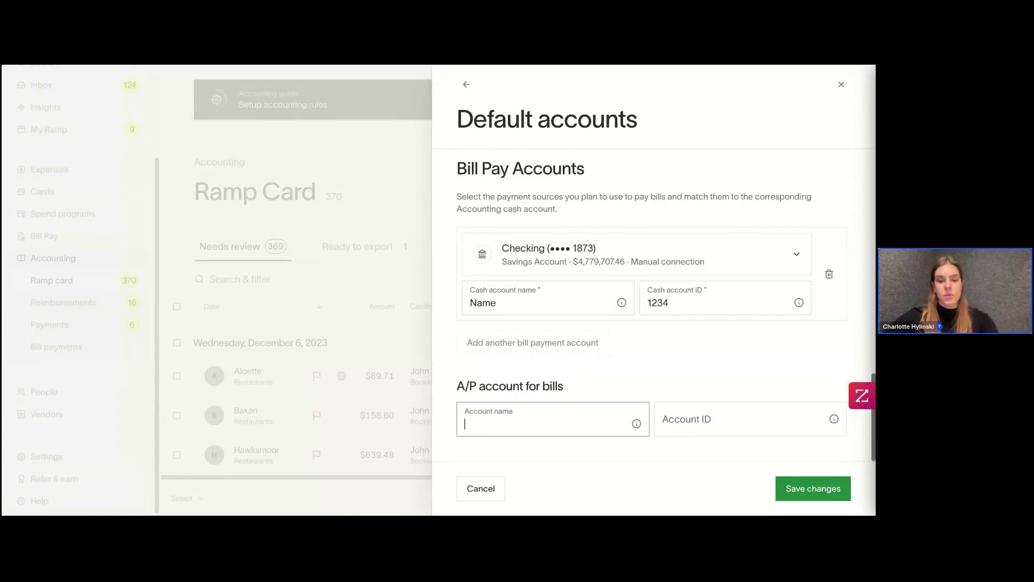
type("Ap")
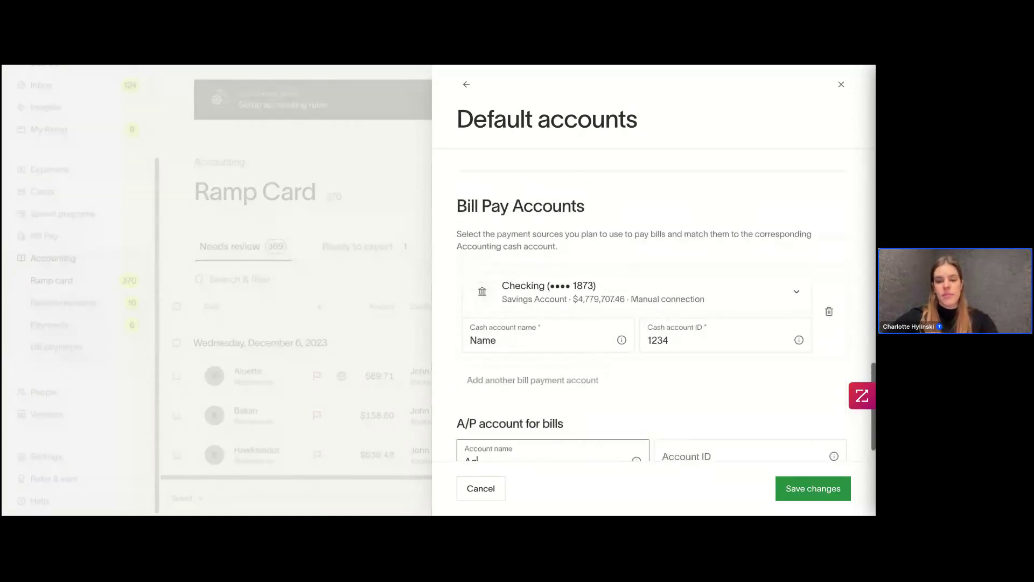
key("BackSpace")
type("P")
left_click(813, 423)
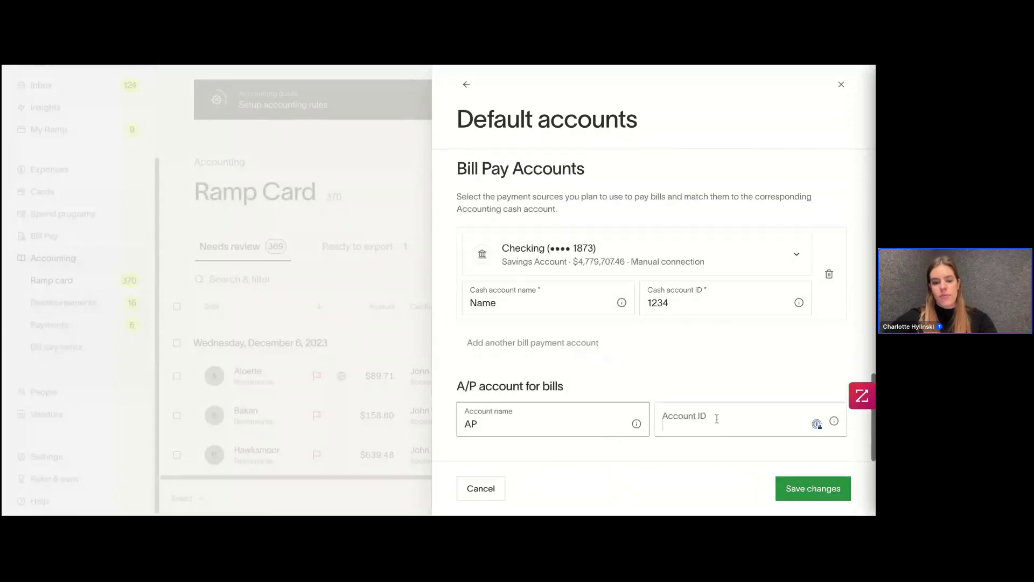
type("1234")
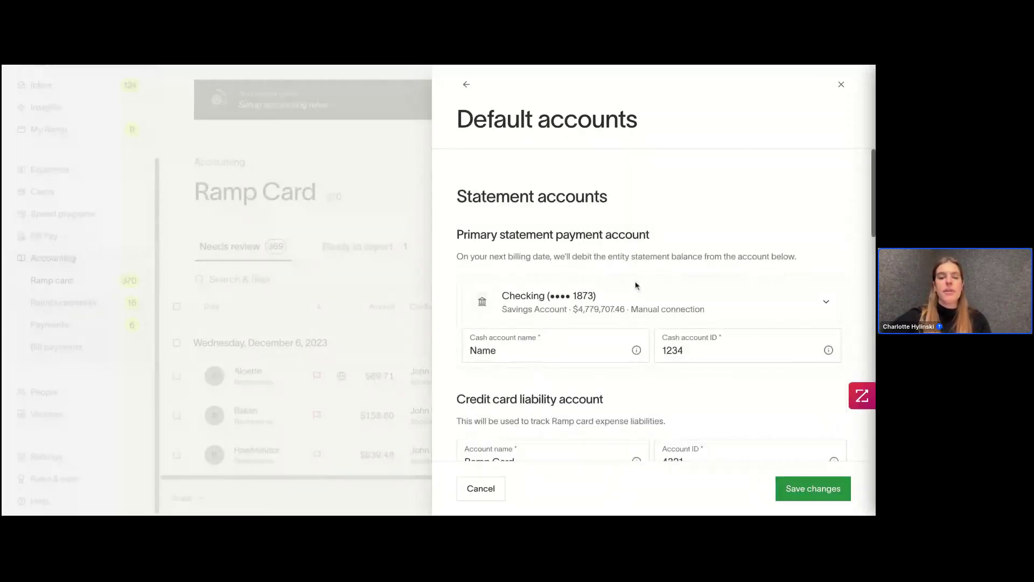
Review the statement, reimbursement and bill pay entries, and save the default accounts.
scroll(642, 231, "down", 3)
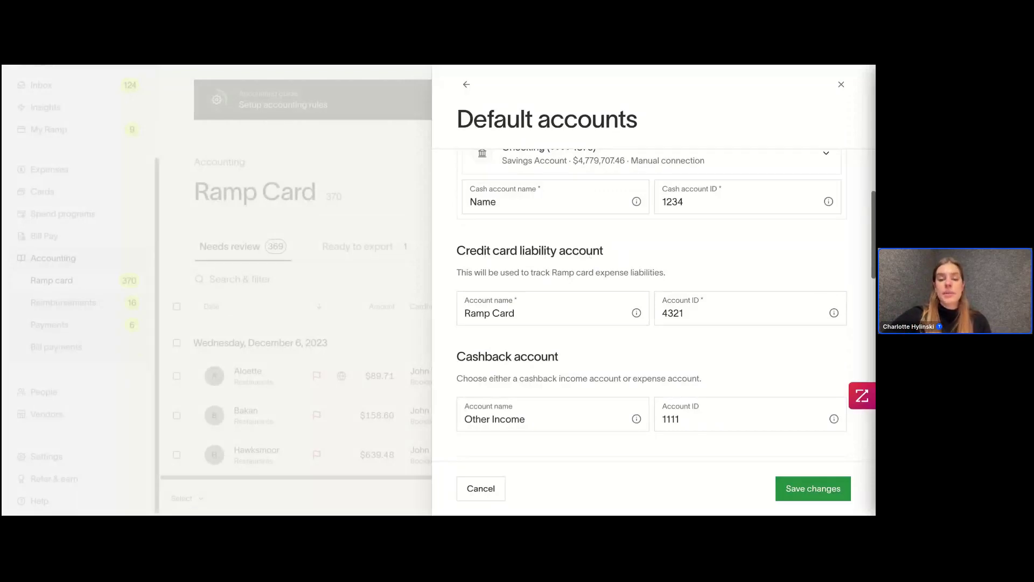
scroll(651, 307, "down", 1)
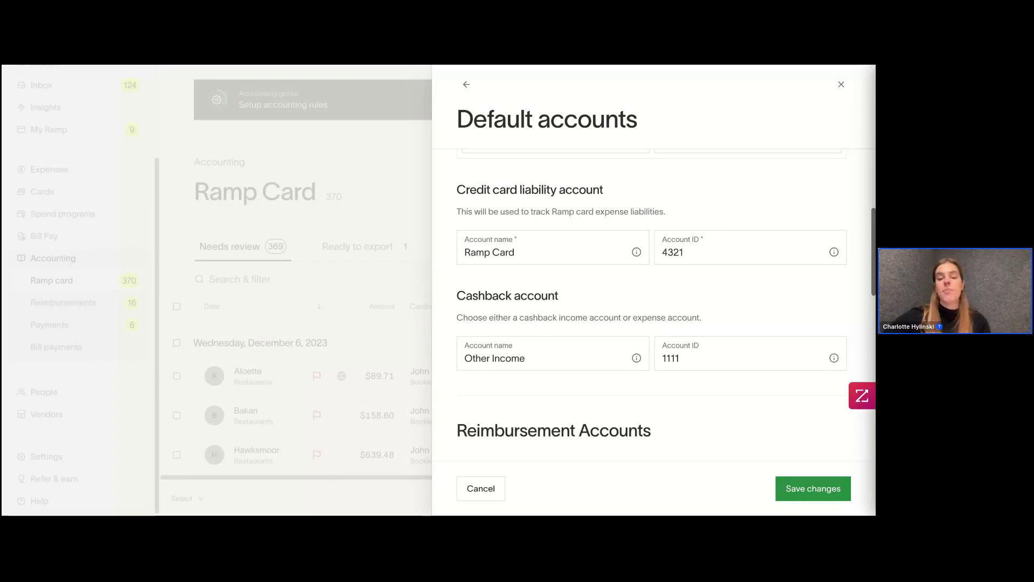
scroll(665, 310, "down", 2)
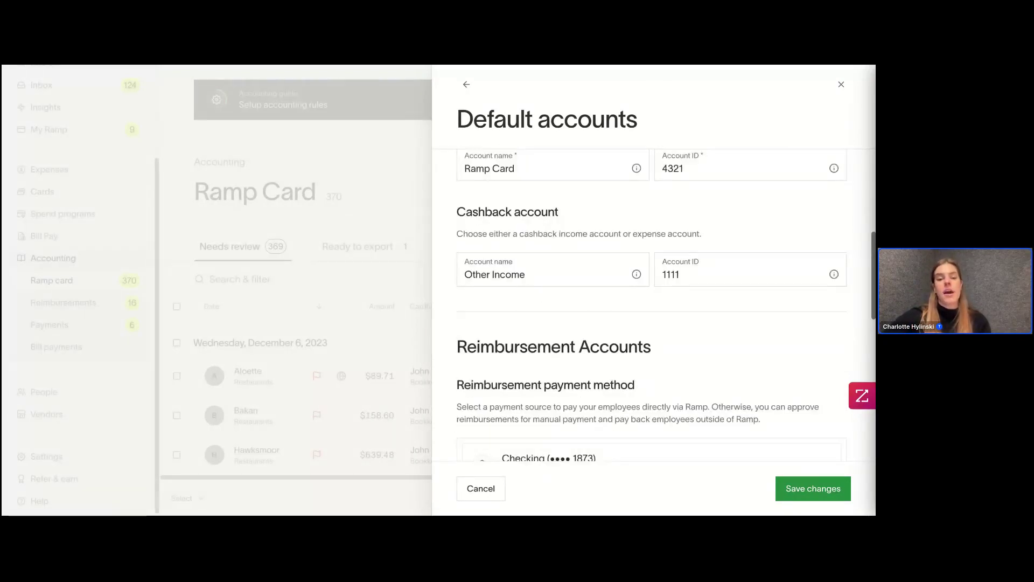
scroll(570, 285, "down", 3)
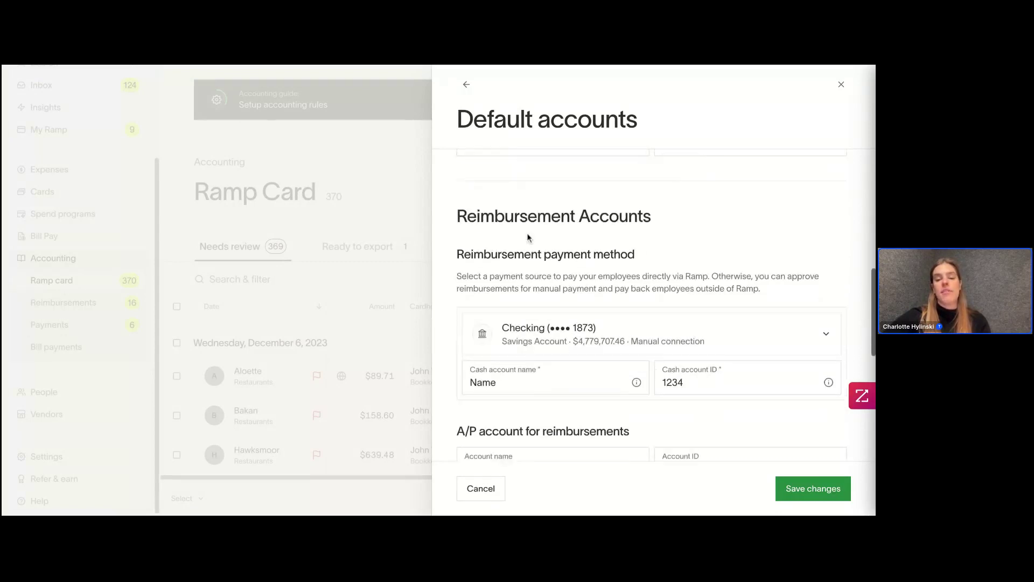
scroll(527, 232, "down", 2)
scroll(506, 286, "down", 1)
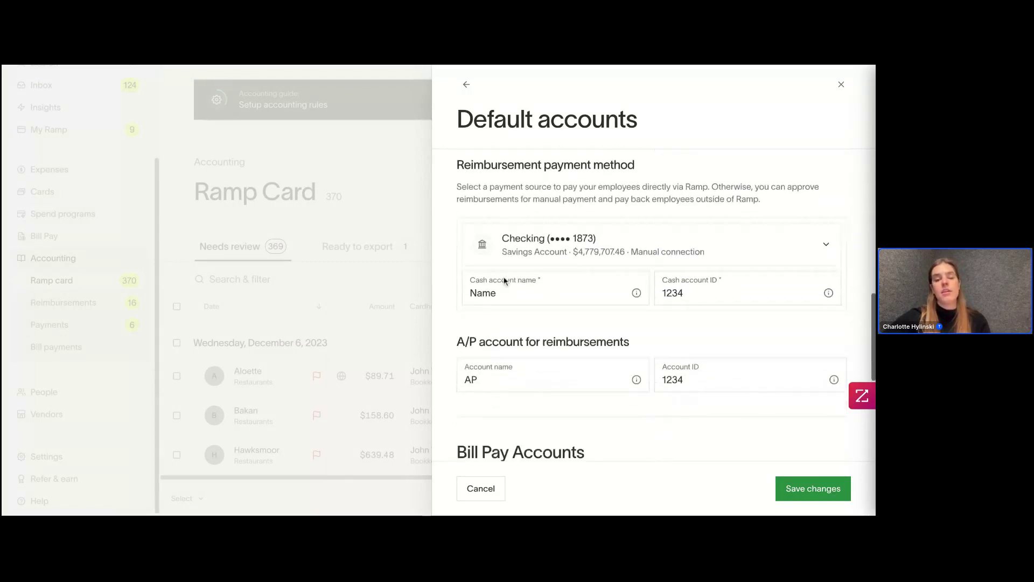
scroll(496, 361, "down", 3)
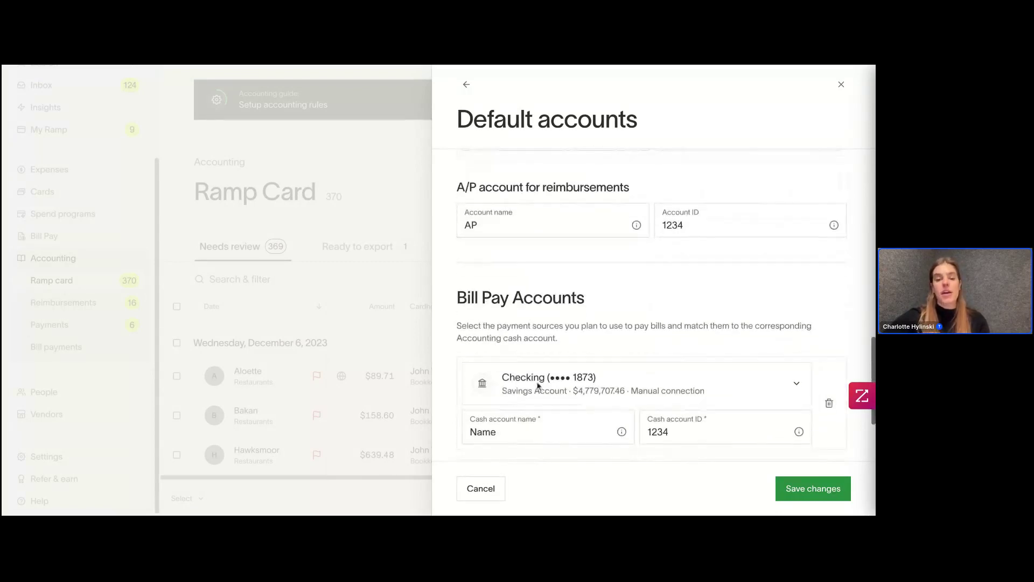
scroll(526, 358, "down", 2)
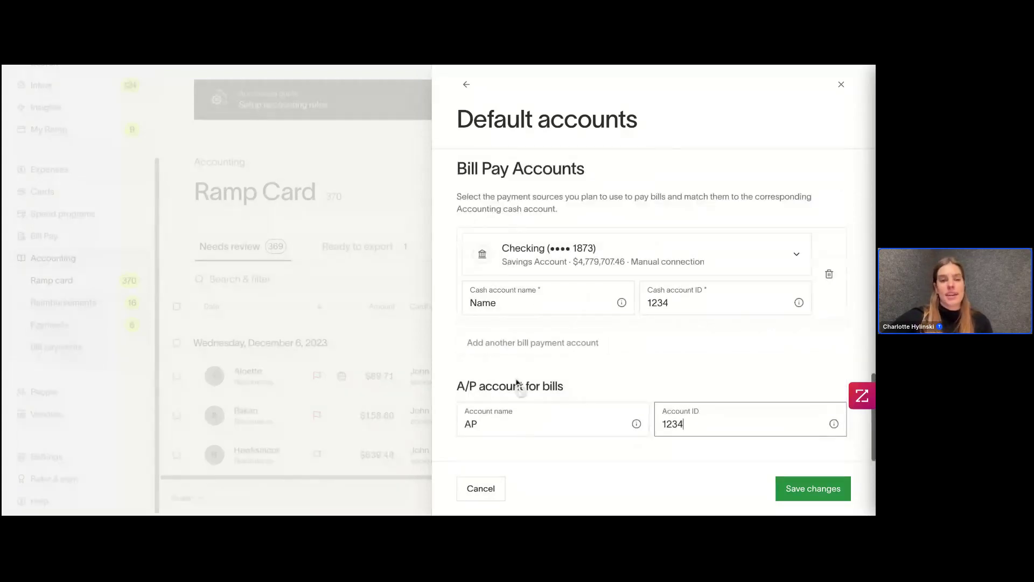
left_click(290, 66)
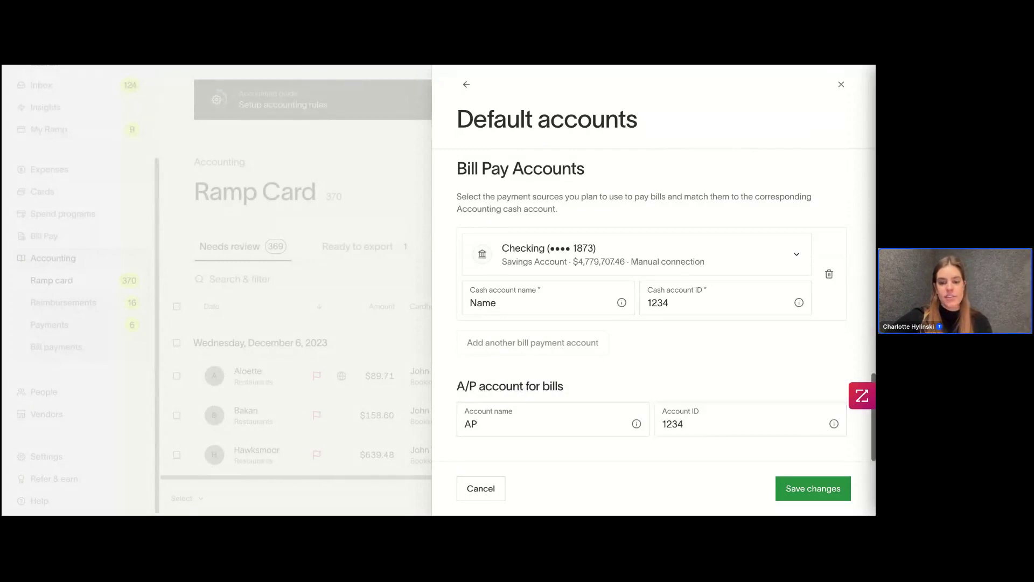
left_click(789, 488)
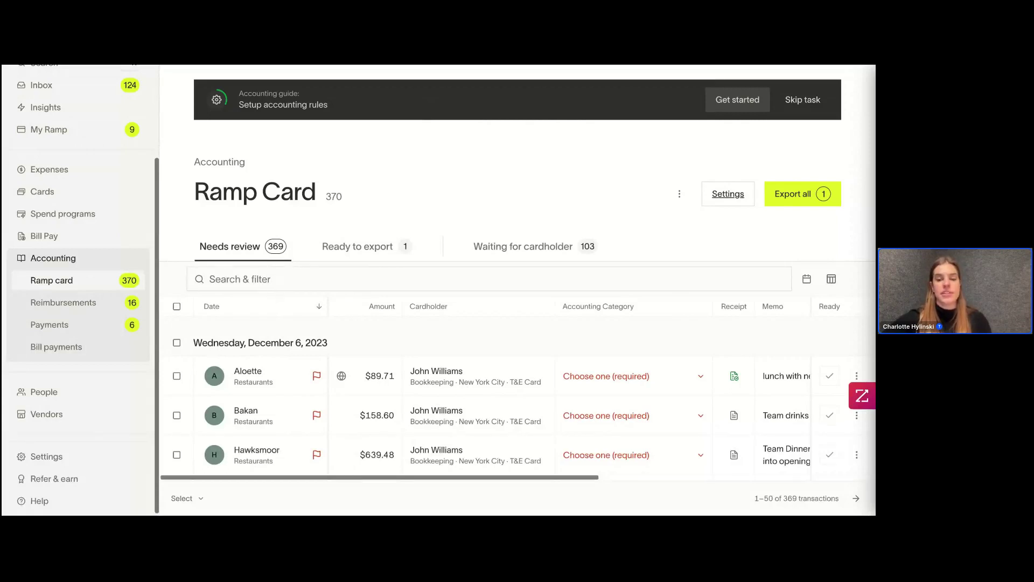
Try filtering the Ramp Card transactions needing review by the card merchants Trader Joe's and The Smith.
left_click(240, 279)
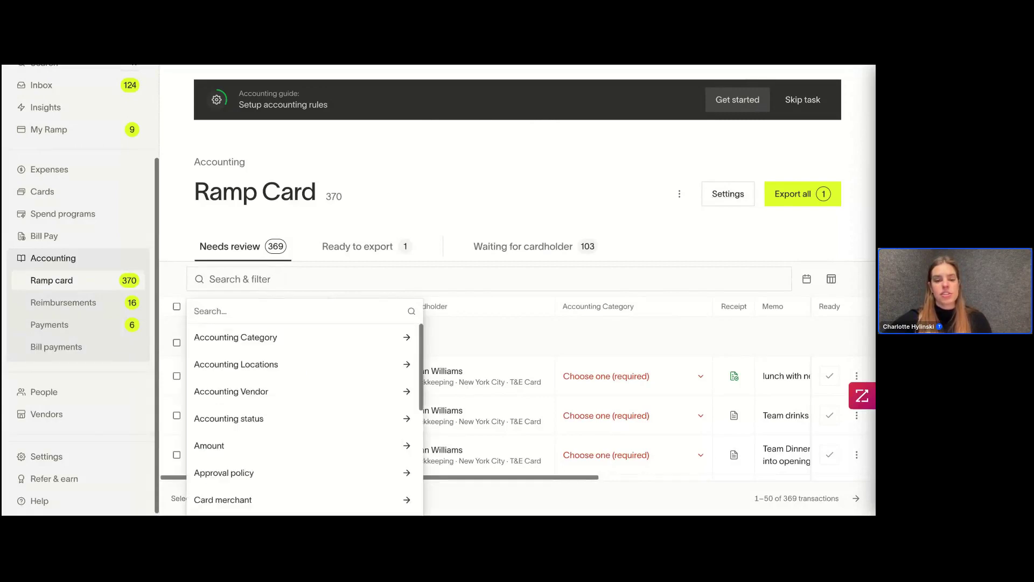
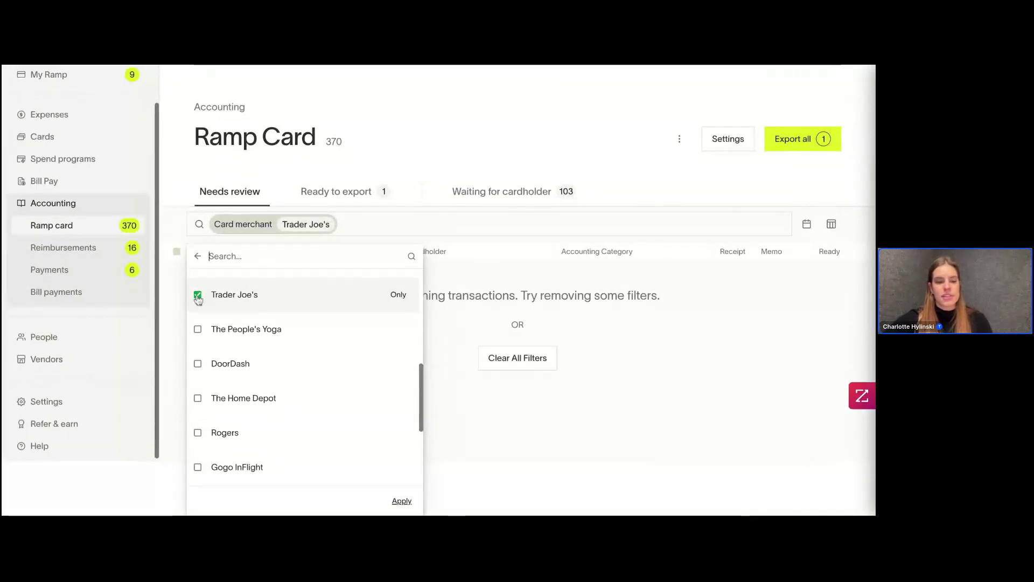
left_click(197, 295)
scroll(242, 323, "down", 3)
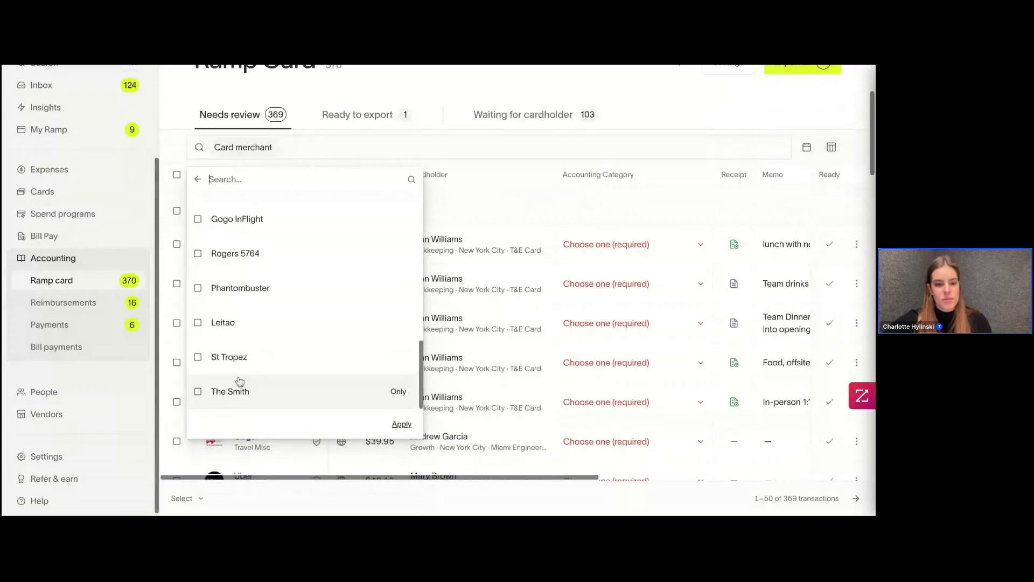
left_click(237, 404)
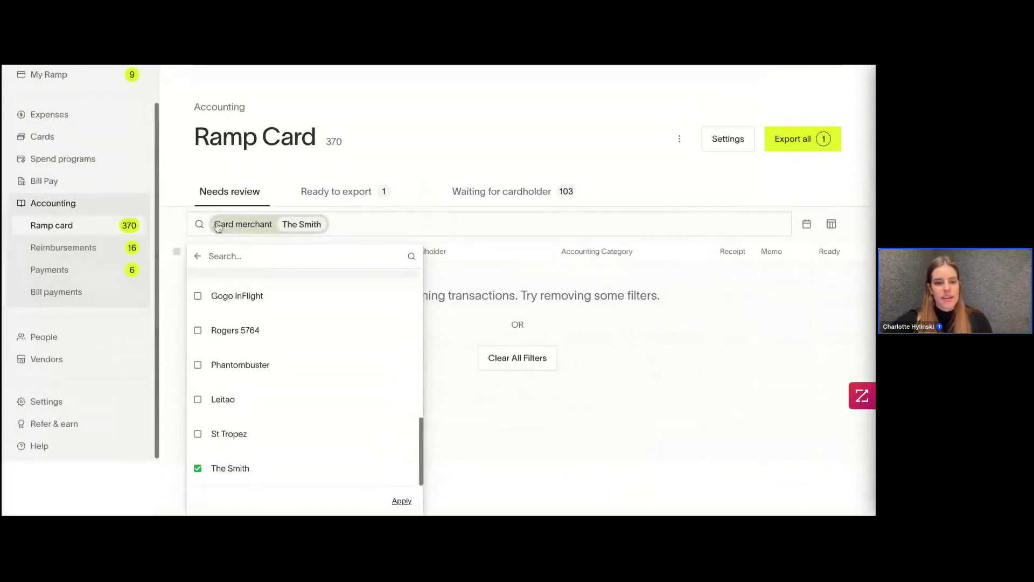
scroll(224, 341, "up", 3)
scroll(221, 377, "down", 3)
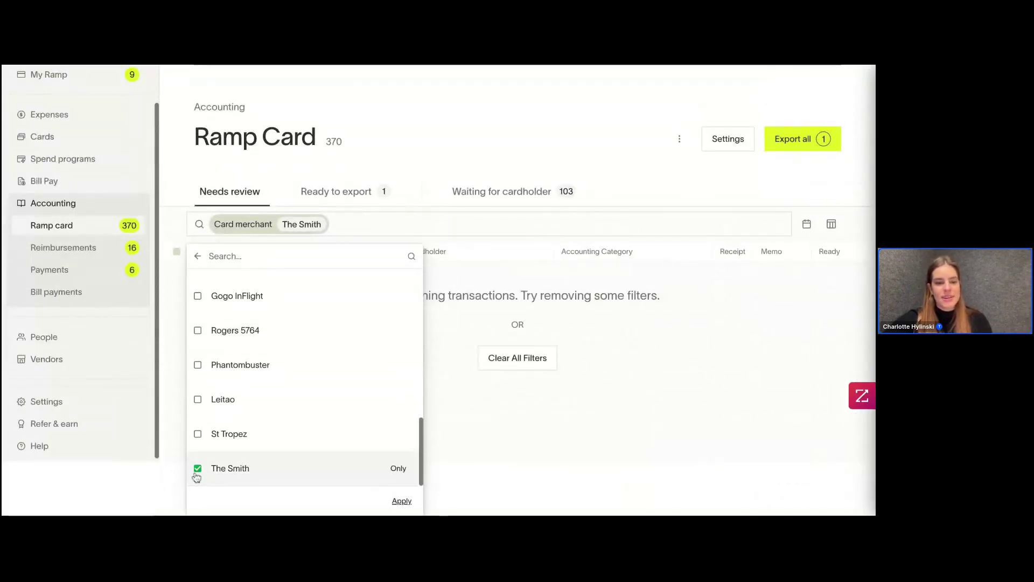
left_click(198, 470)
scroll(264, 367, "up", 10)
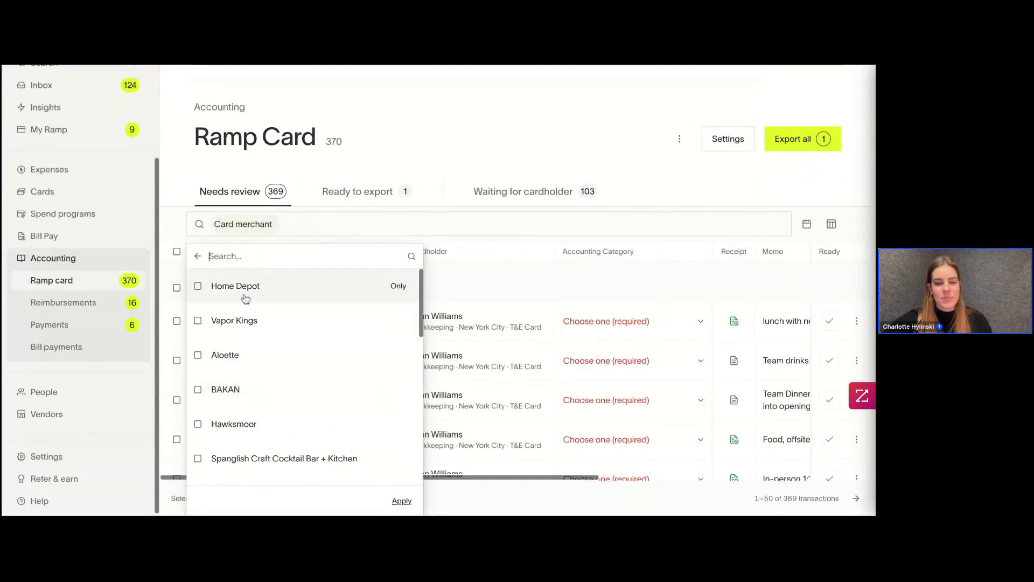
Try Home Depot as the card merchant filter, and remove the card merchant filter.
left_click(198, 286)
left_click(198, 286)
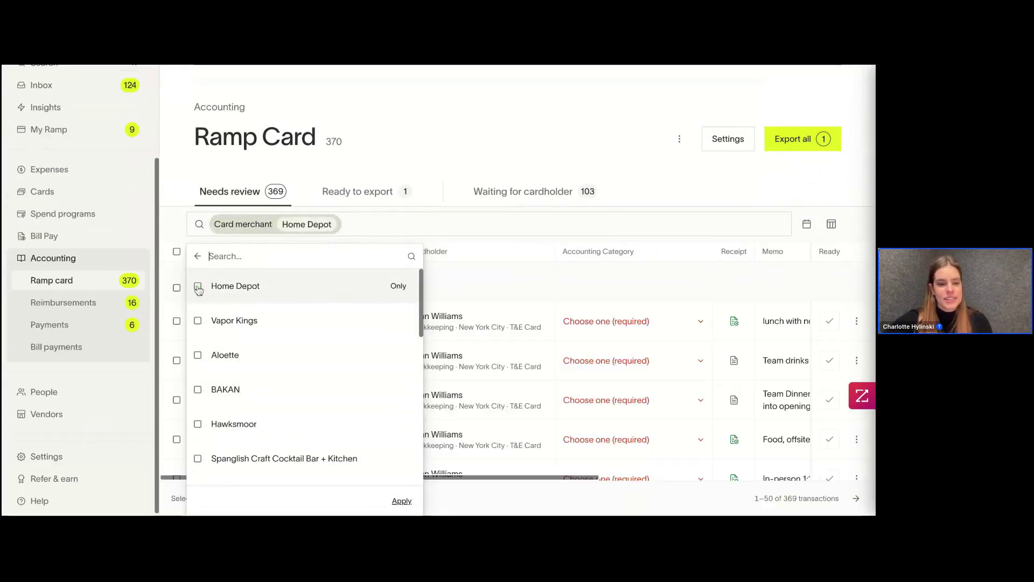
left_click(288, 225)
left_click(222, 226)
Try filtering the transactions needing review by a single cardholder, look through the matching entries, and remove the cardholder filter.
scroll(268, 390, "down", 3)
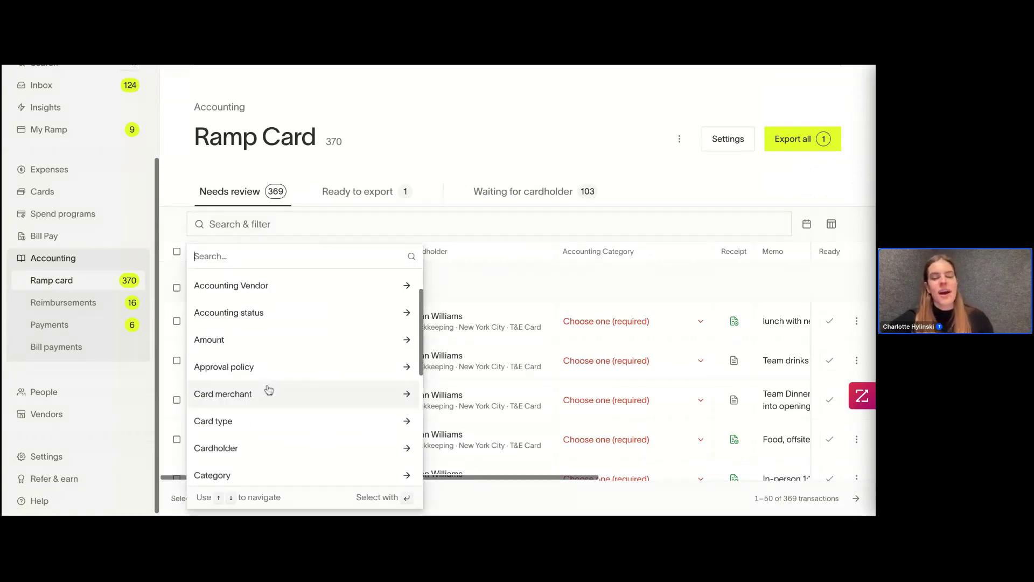
left_click(261, 419)
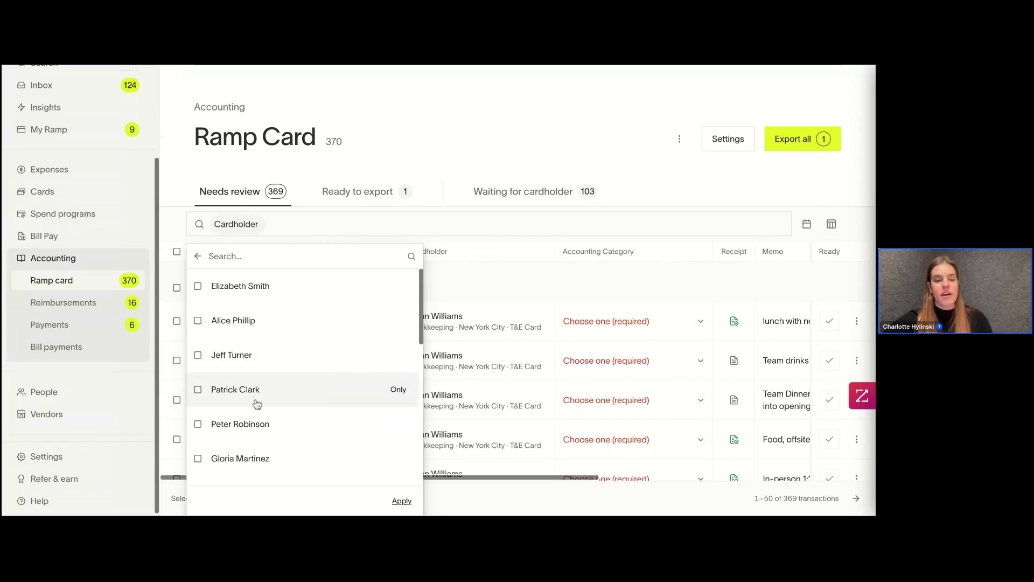
left_click(259, 353)
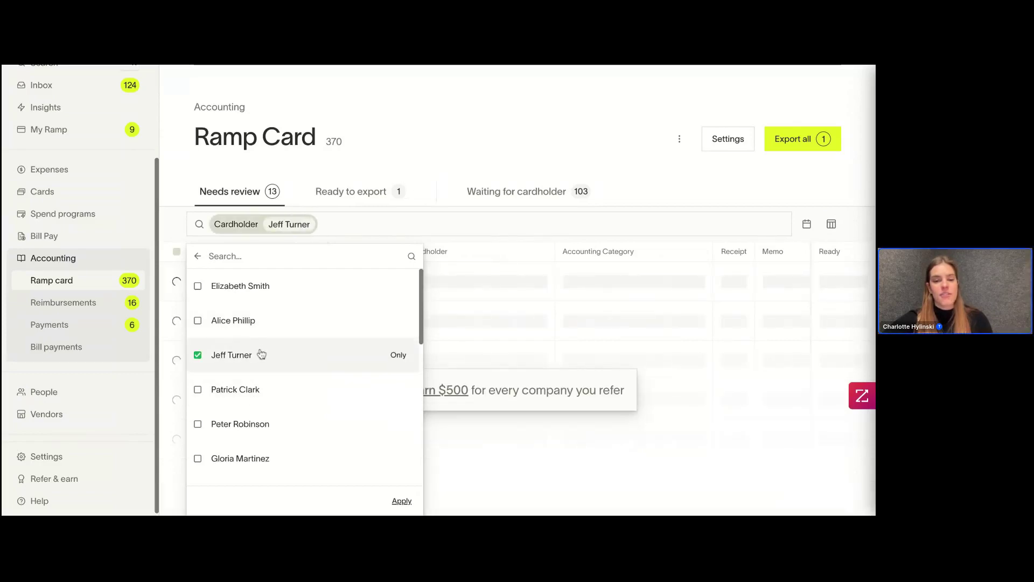
left_click(399, 159)
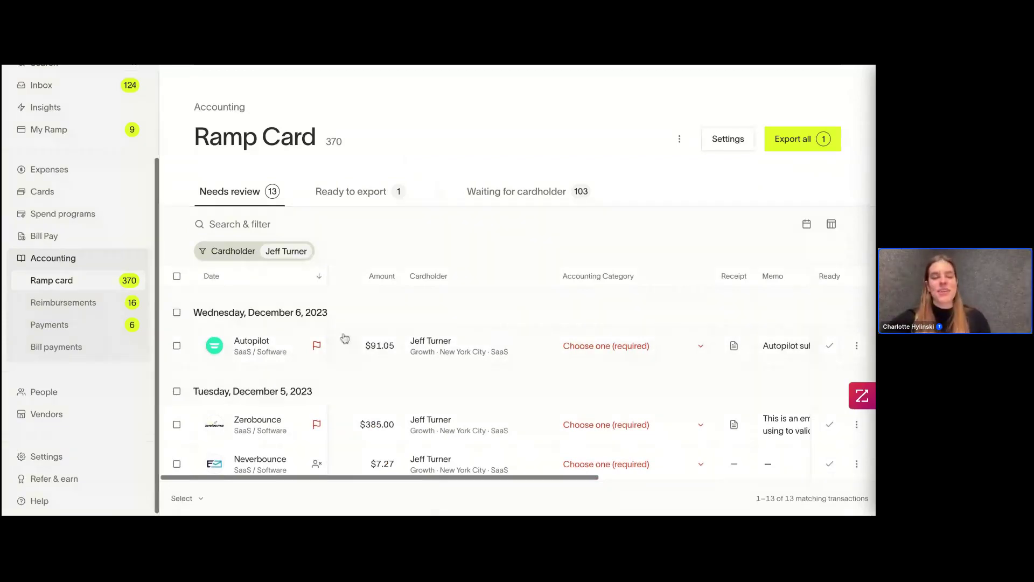
scroll(344, 338, "down", 1)
scroll(345, 338, "down", 2)
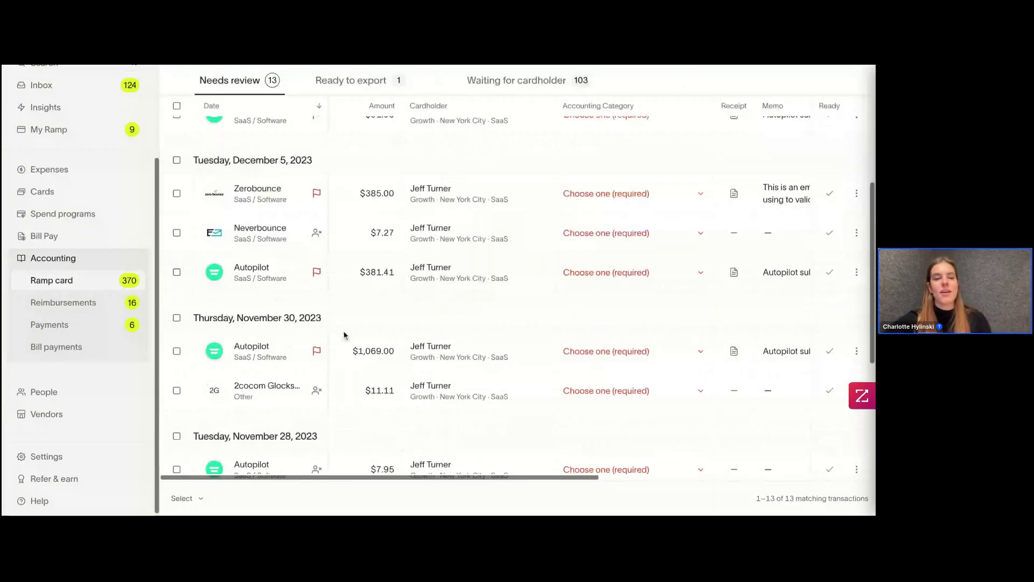
scroll(293, 256, "up", 3)
left_click(204, 228)
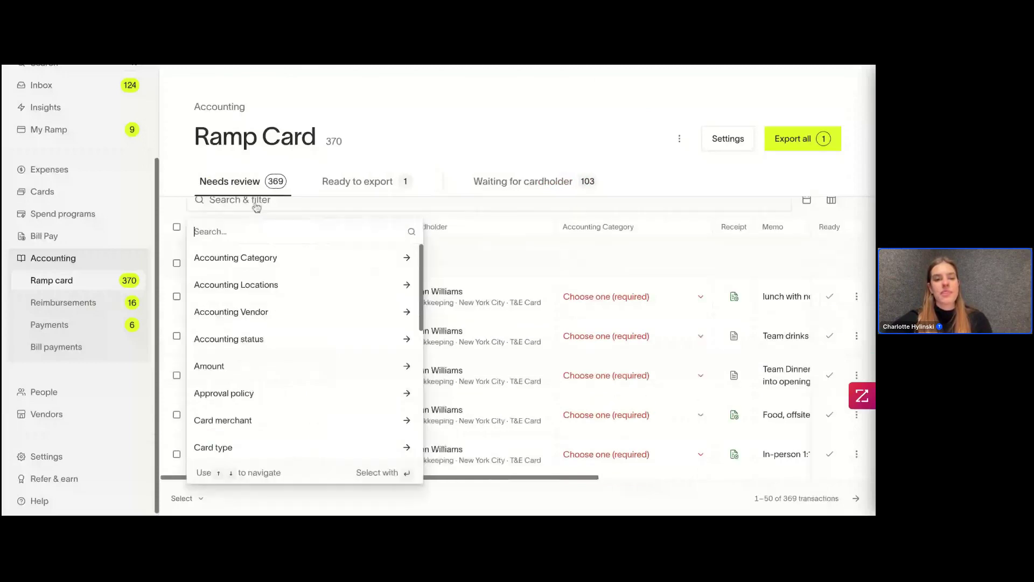
Try filtering the transactions needing review by the Engineering department, and remove the department filter.
scroll(321, 347, "down", 2)
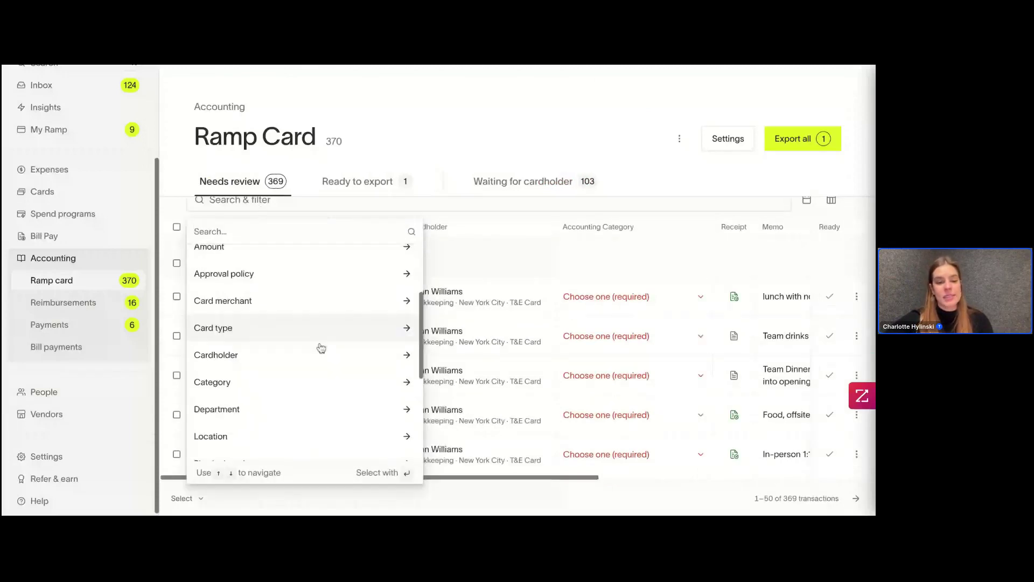
scroll(321, 347, "down", 1)
left_click(316, 365)
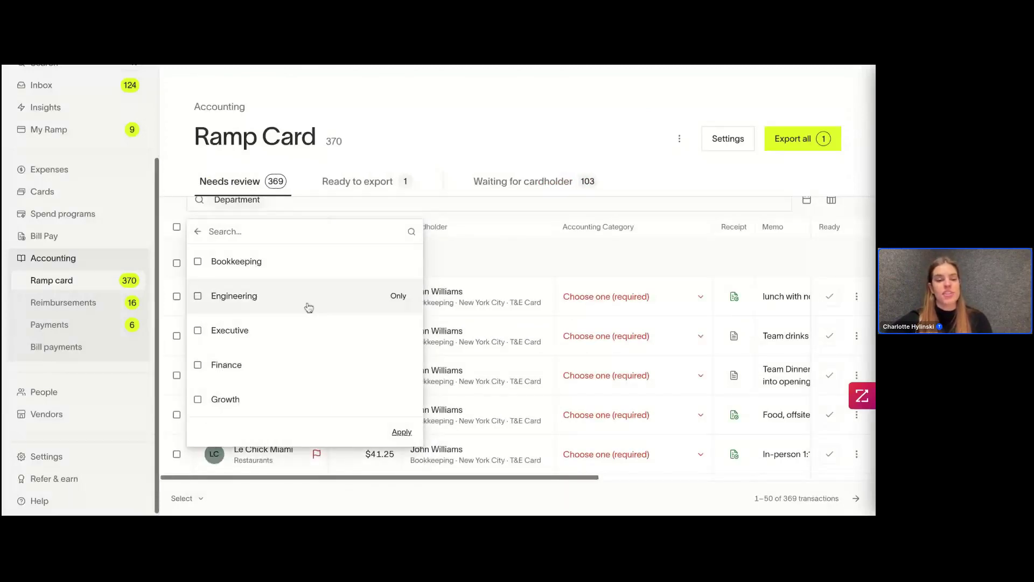
left_click(309, 307)
left_click(414, 136)
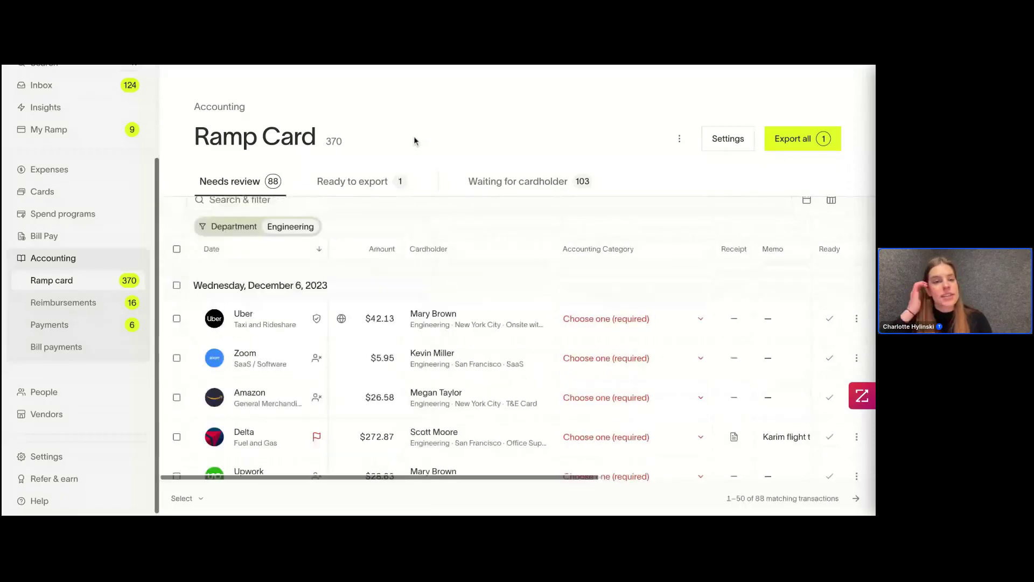
left_click(202, 227)
scroll(340, 217, "up", 2)
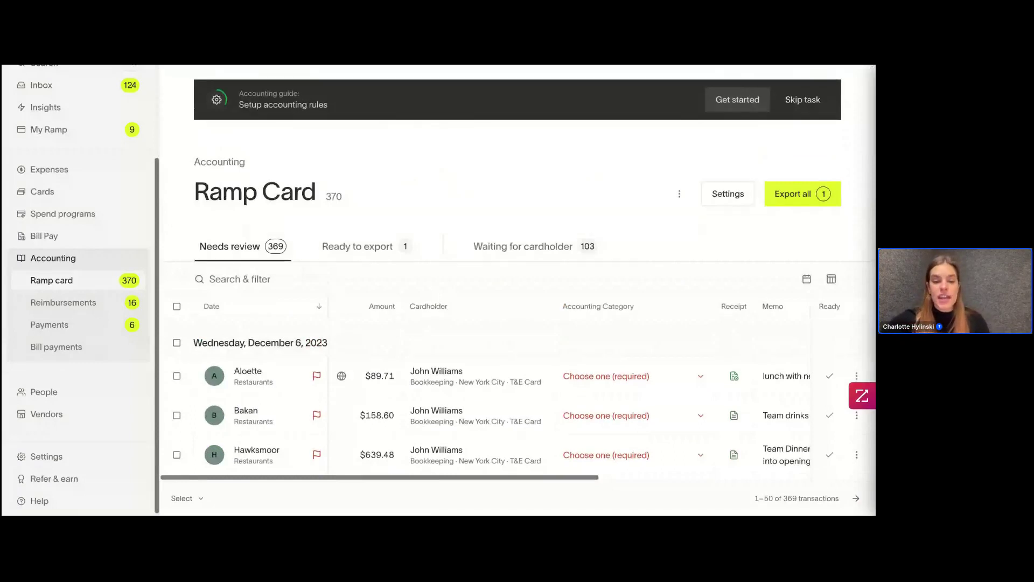
Review the available date range presets and the list of table columns for the Ramp Card transactions.
scroll(334, 314, "down", 1)
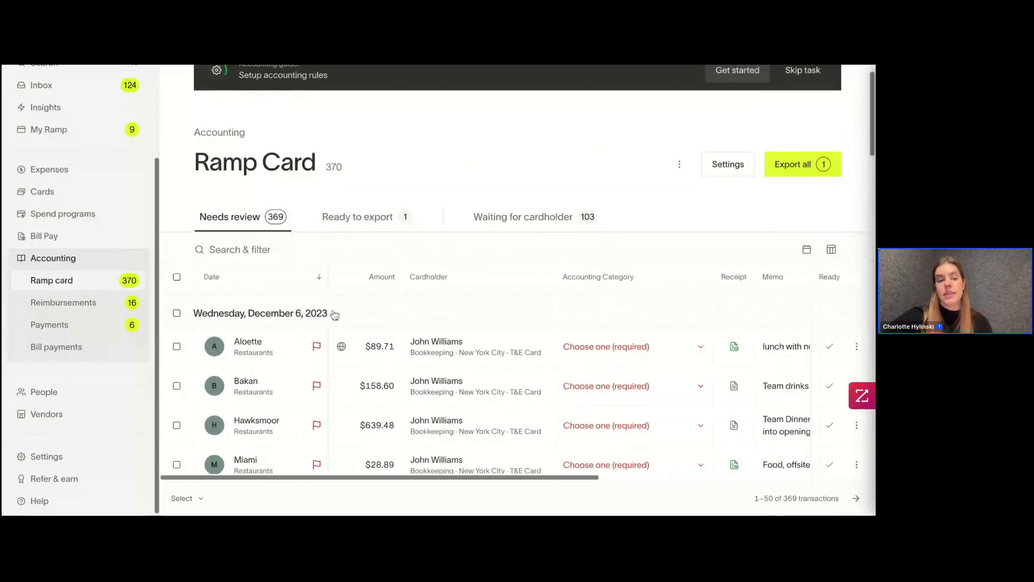
scroll(334, 314, "down", 1)
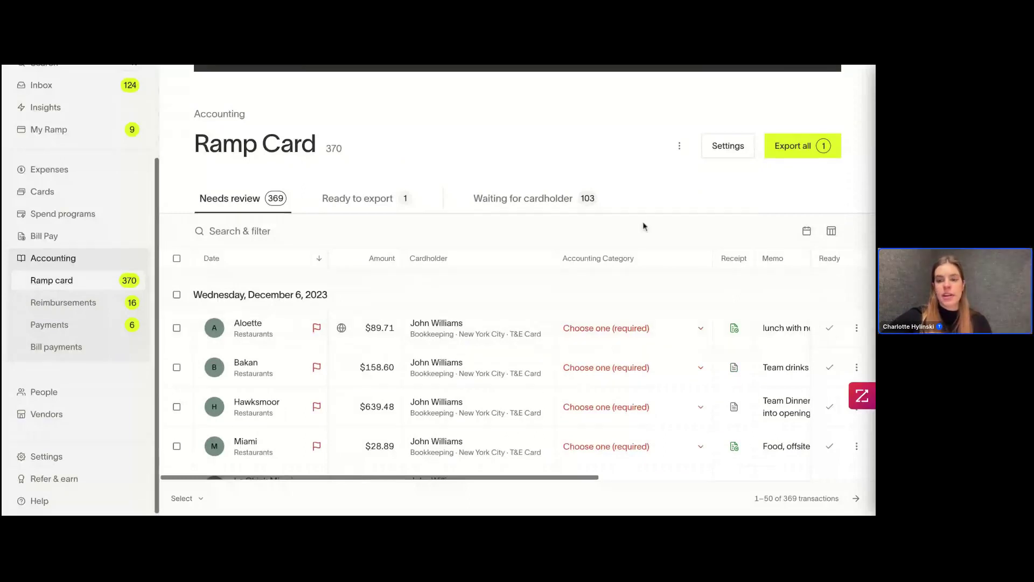
left_click(806, 232)
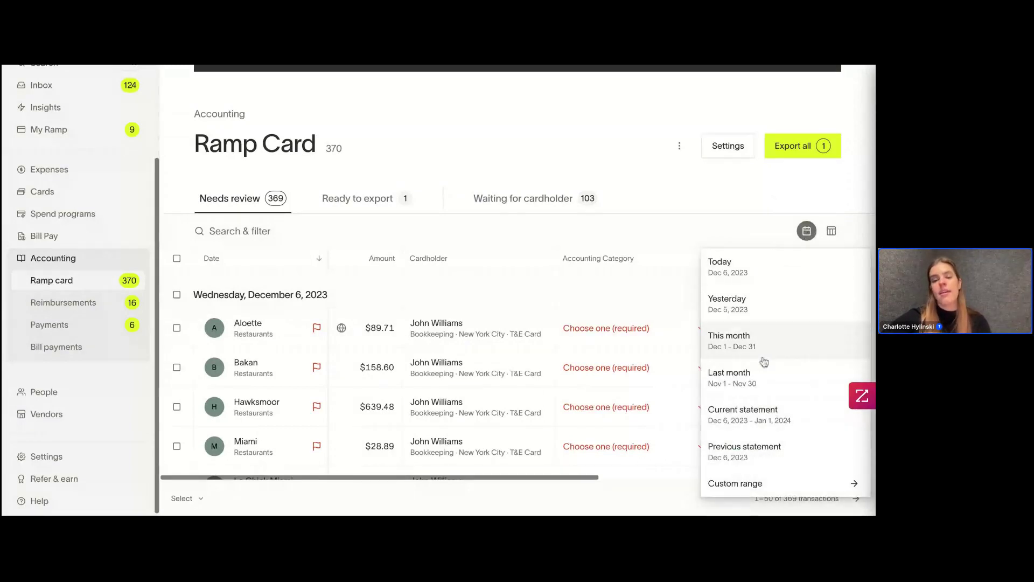
left_click(831, 231)
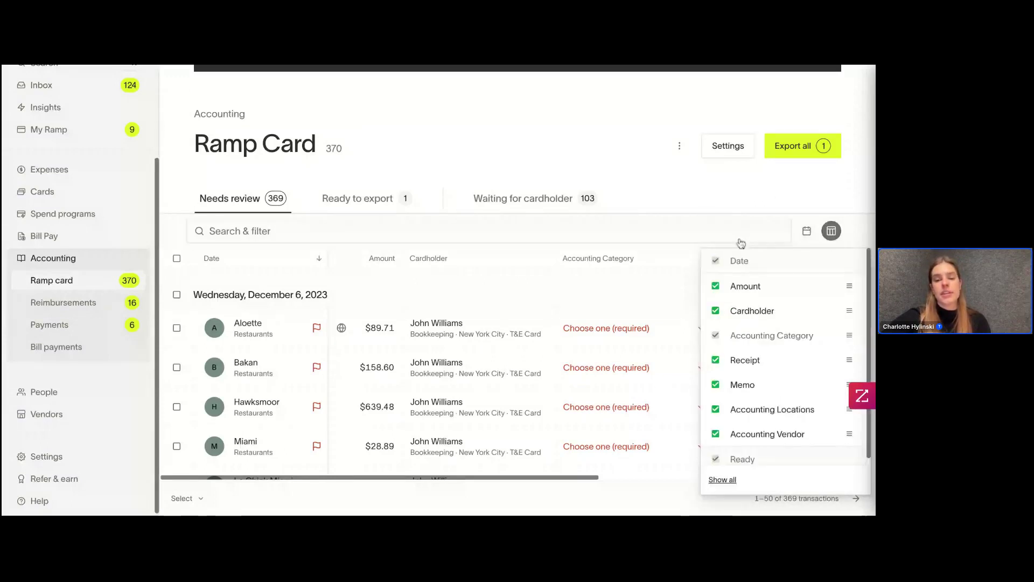
left_click(778, 205)
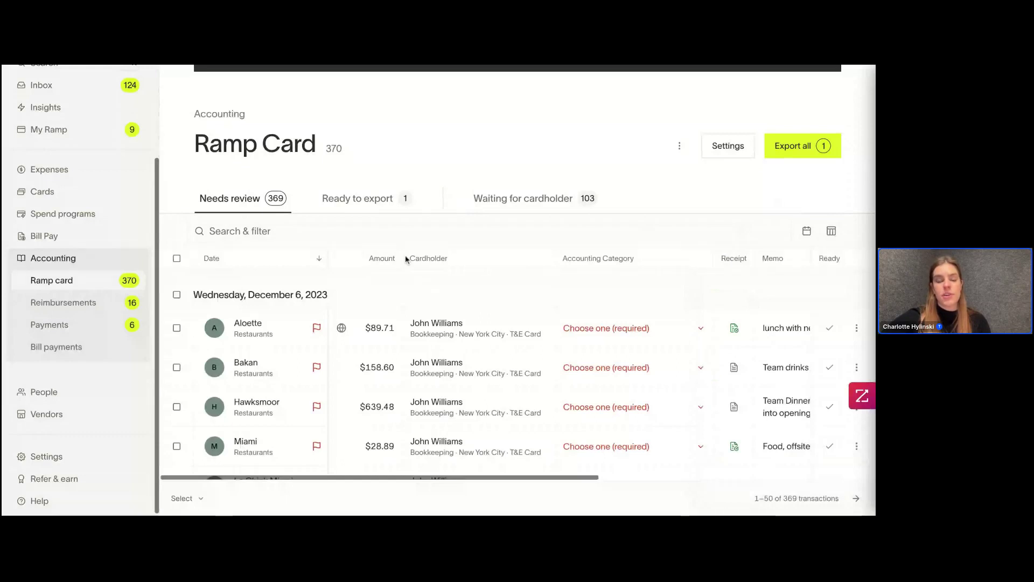
Try hiding the Amount column in the transactions table, and show it again.
left_click(831, 231)
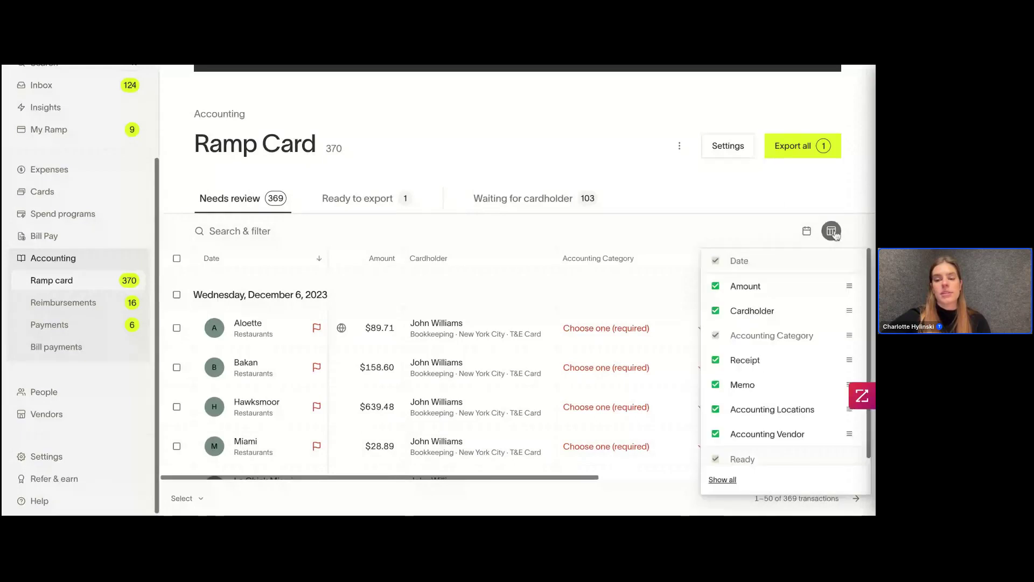
left_click(718, 287)
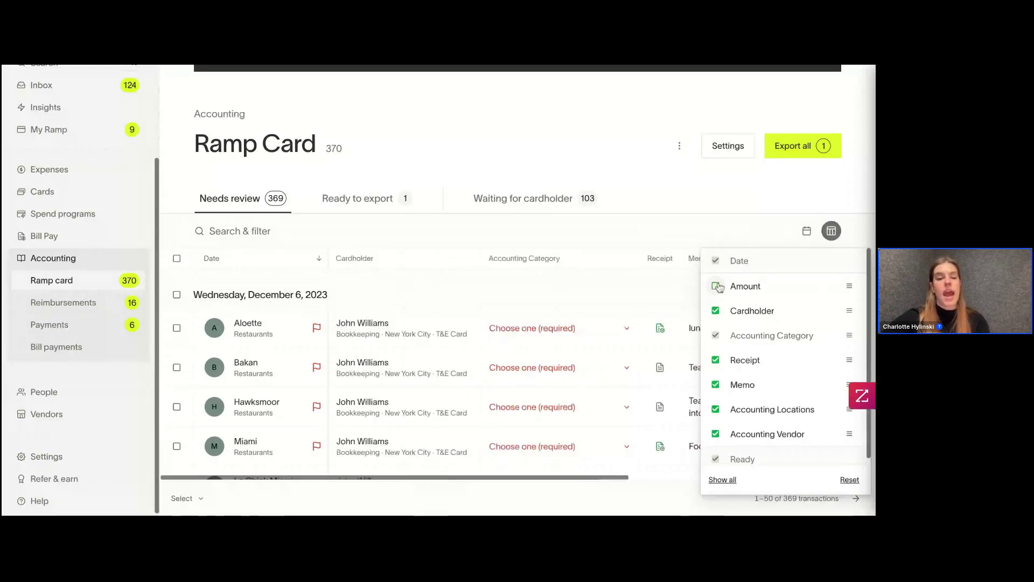
key("Escape")
left_click(831, 231)
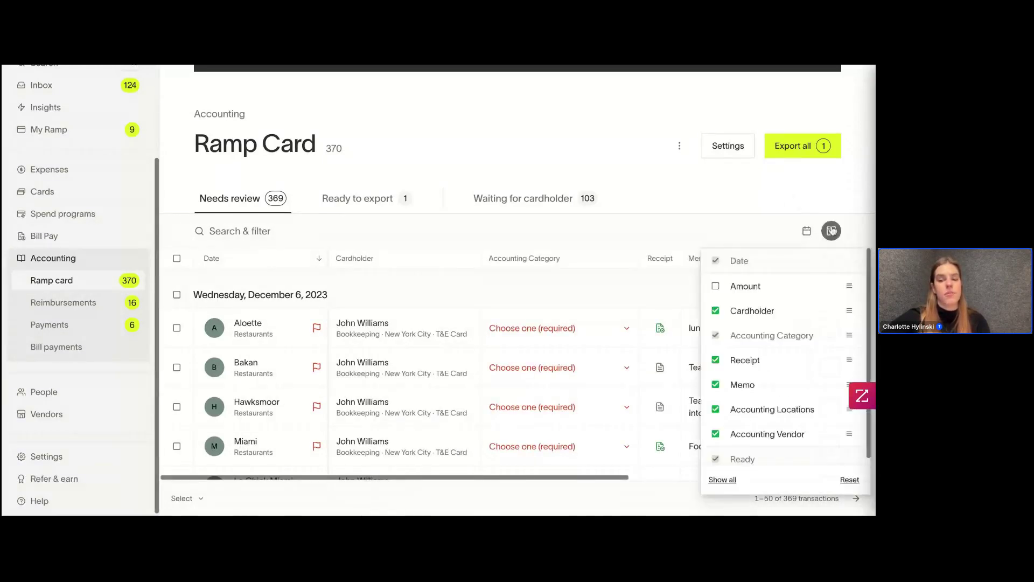
left_click(796, 286)
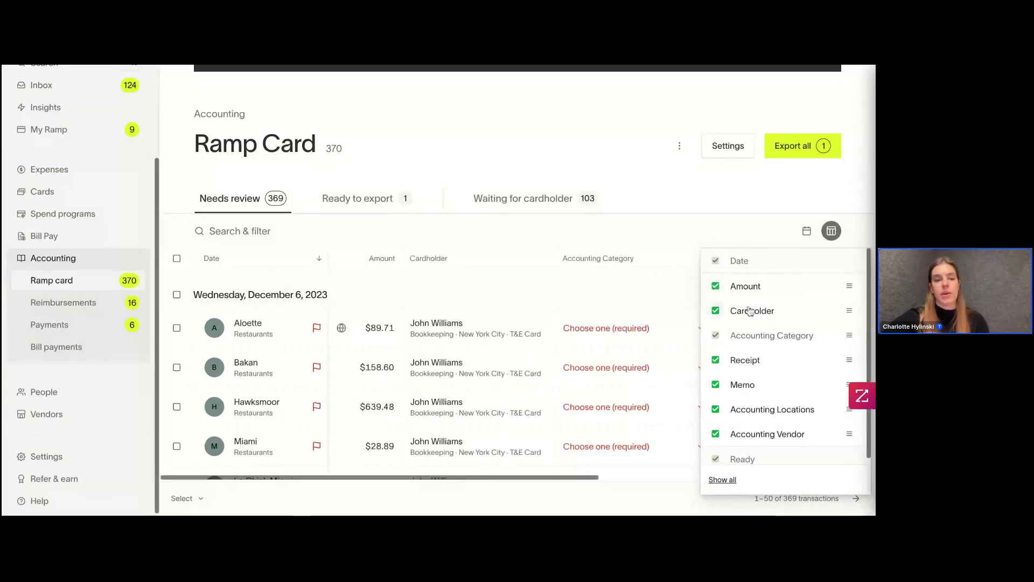
left_click(730, 200)
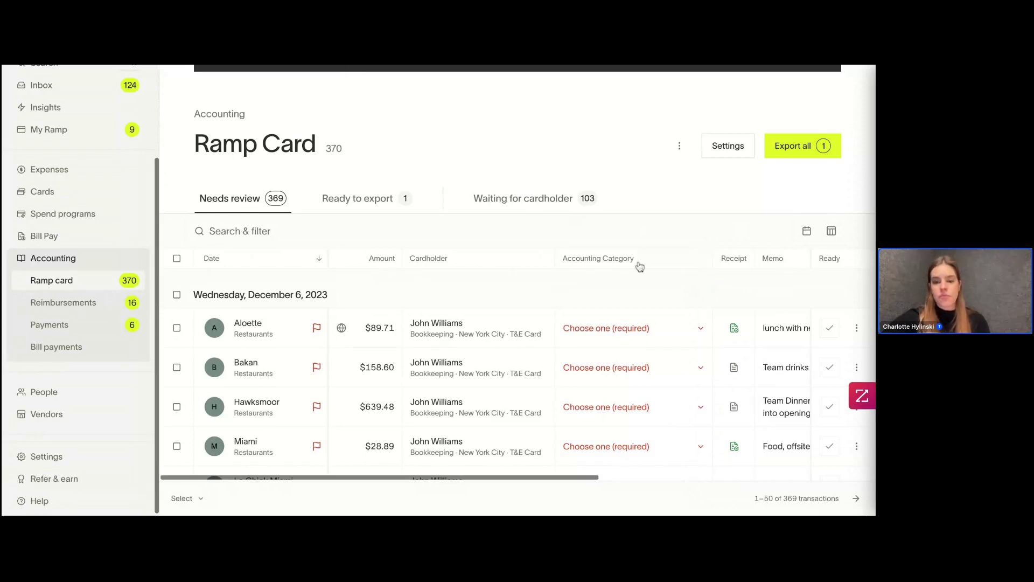
Examine which required fields the transactions still need to be ready, including the accounting category, receipt, memo, location and vendor columns.
scroll(637, 334, "down", 2)
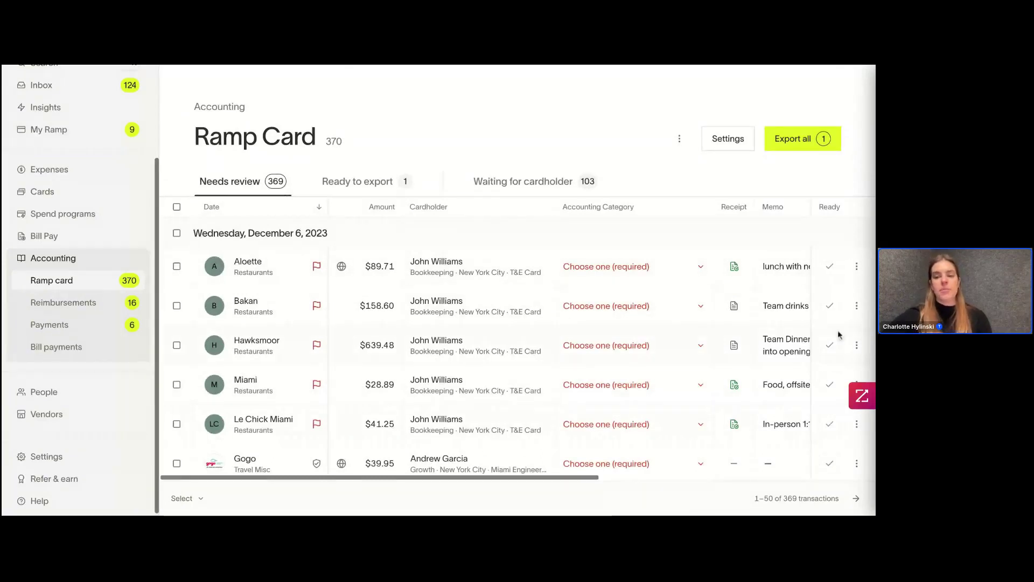
mouse_move(829, 428)
mouse_move(827, 271)
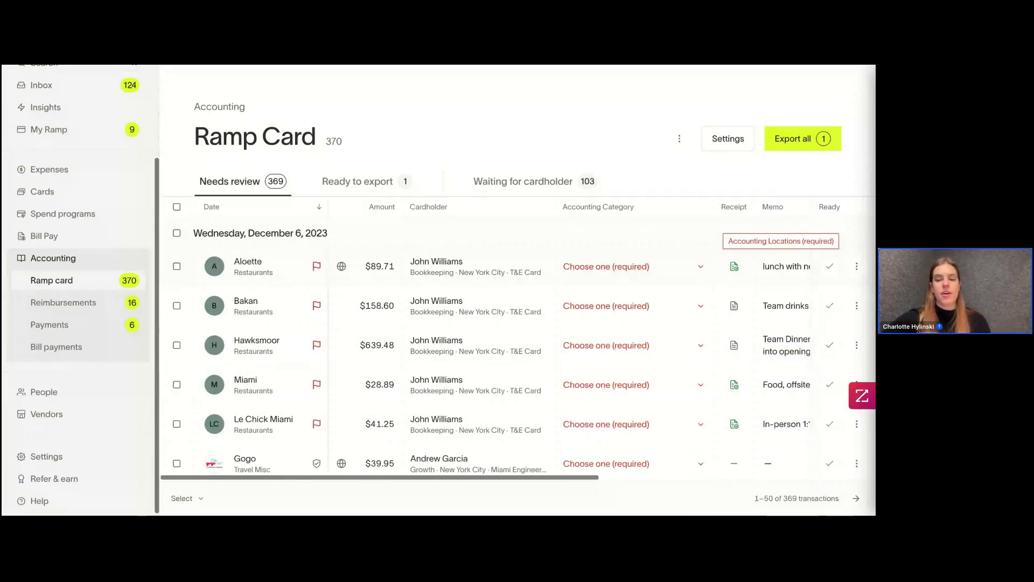
scroll(794, 276, "right", 8)
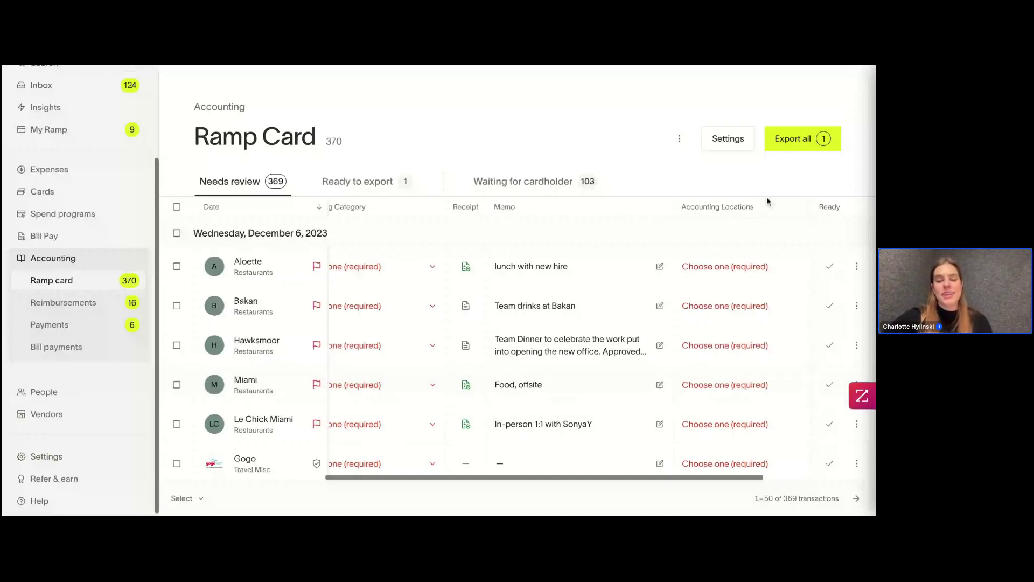
scroll(673, 226, "left", 6)
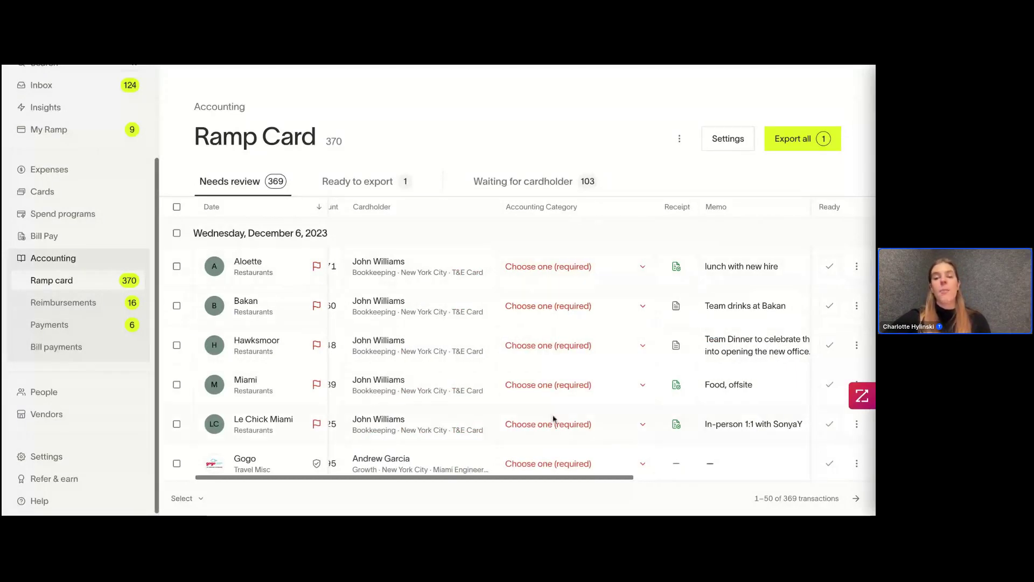
scroll(554, 419, "right", 4)
scroll(554, 419, "right", 3)
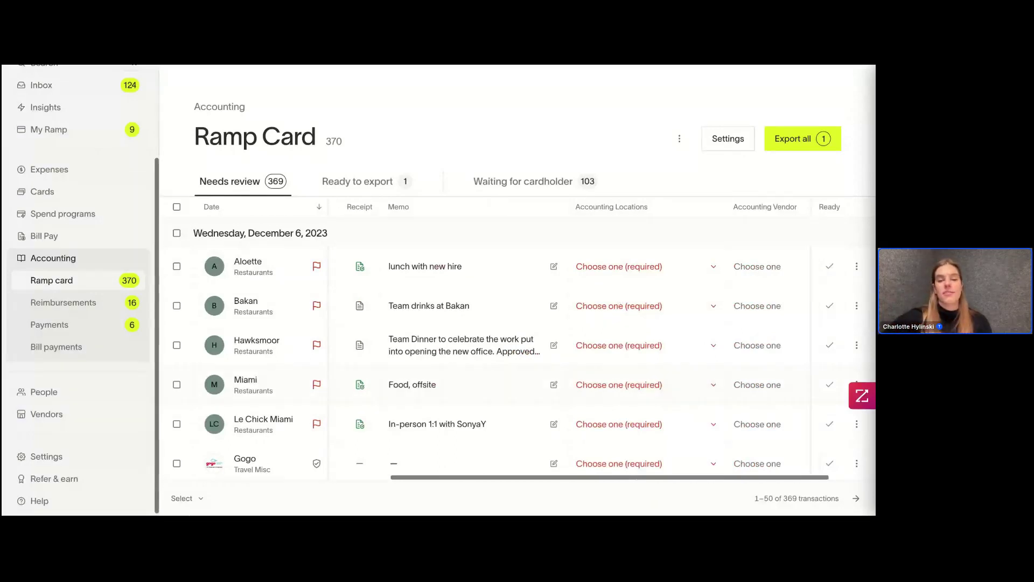
scroll(520, 291, "left", 5)
scroll(520, 291, "left", 3)
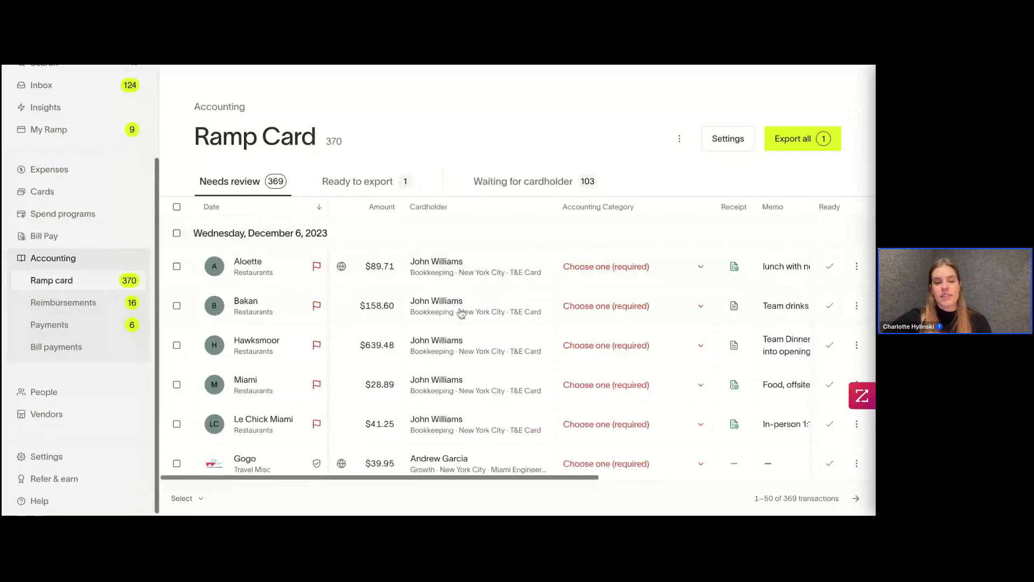
Set the accounting category of the Aloette transaction to 300 - Meals.
scroll(279, 271, "right", 3)
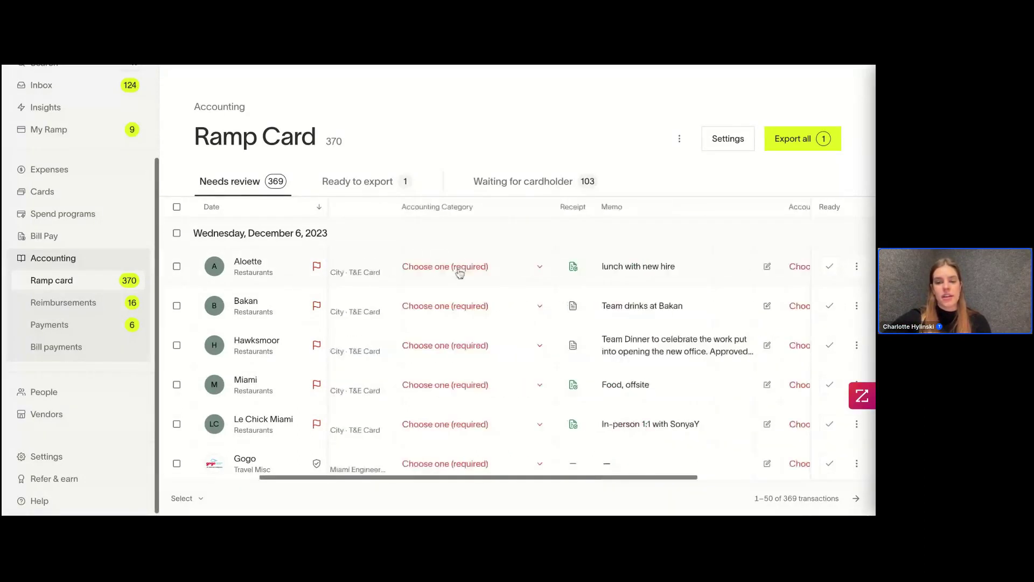
left_click(490, 270)
scroll(467, 397, "down", 3)
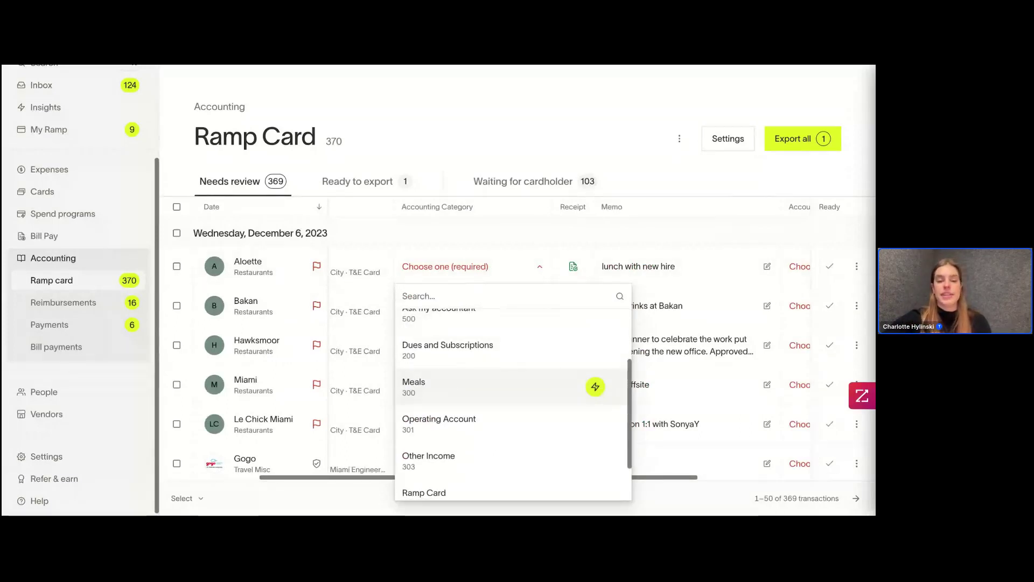
left_click(451, 383)
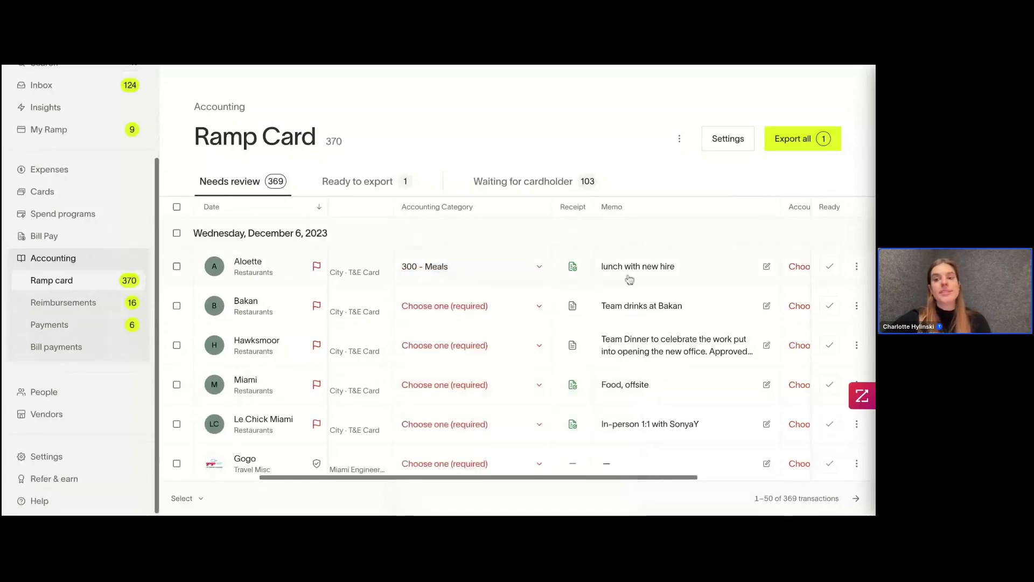
Set the Aloette transaction's accounting location to 3000 - Chelsea, and mark the transaction as ready.
scroll(629, 279, "right", 3)
scroll(629, 279, "right", 2)
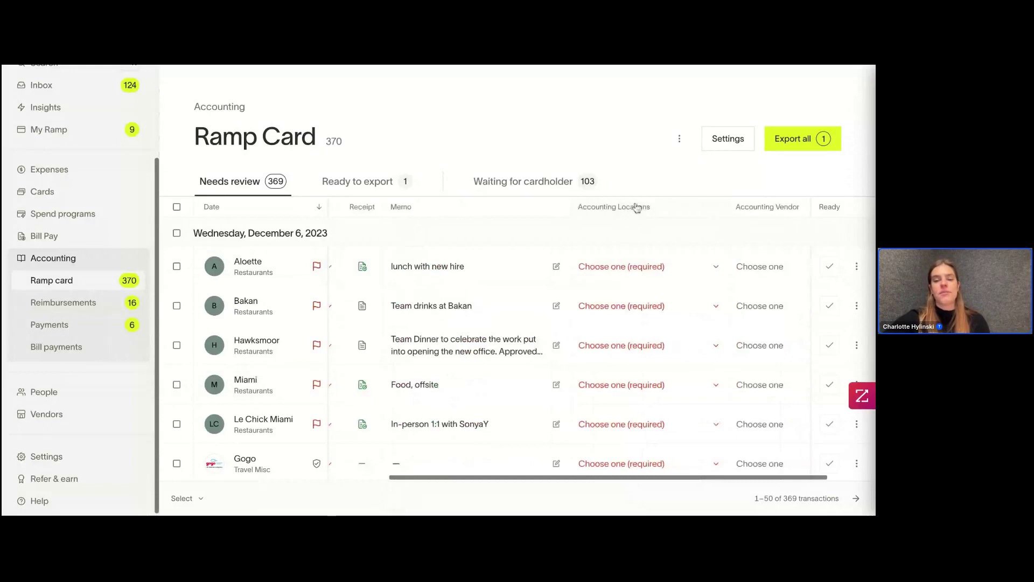
left_click(661, 269)
left_click(598, 340)
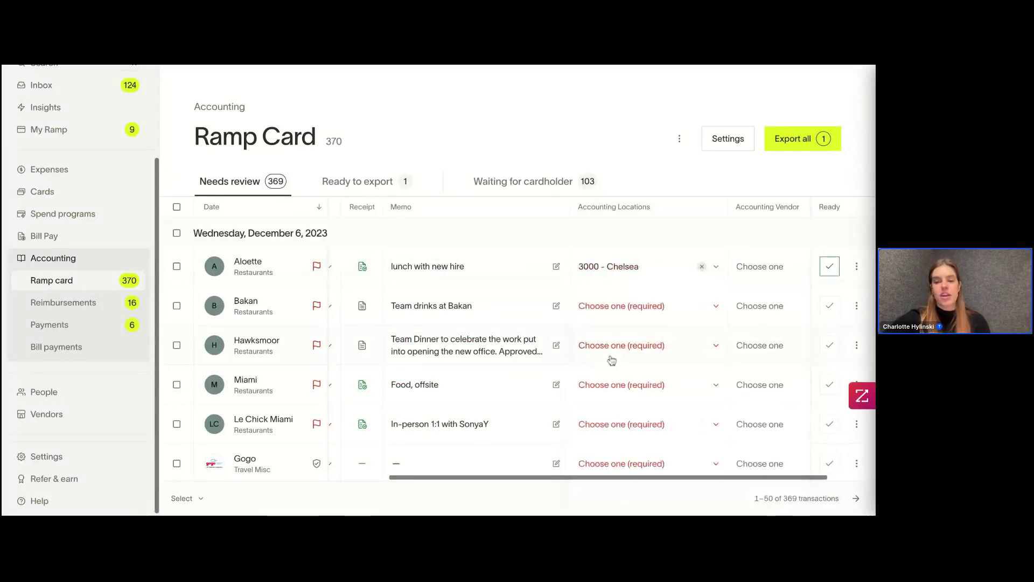
left_click(830, 267)
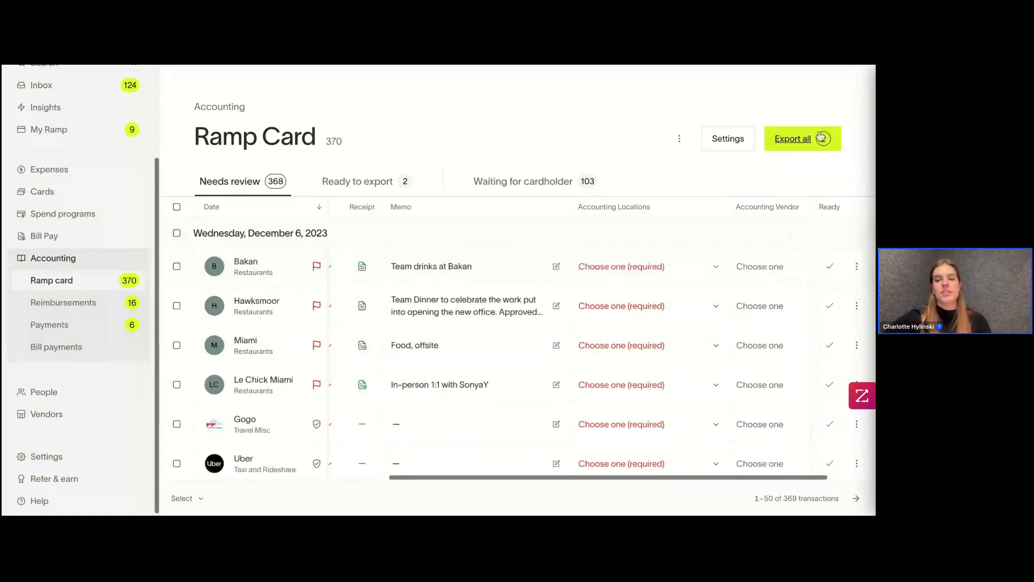
scroll(513, 296, "left", 5)
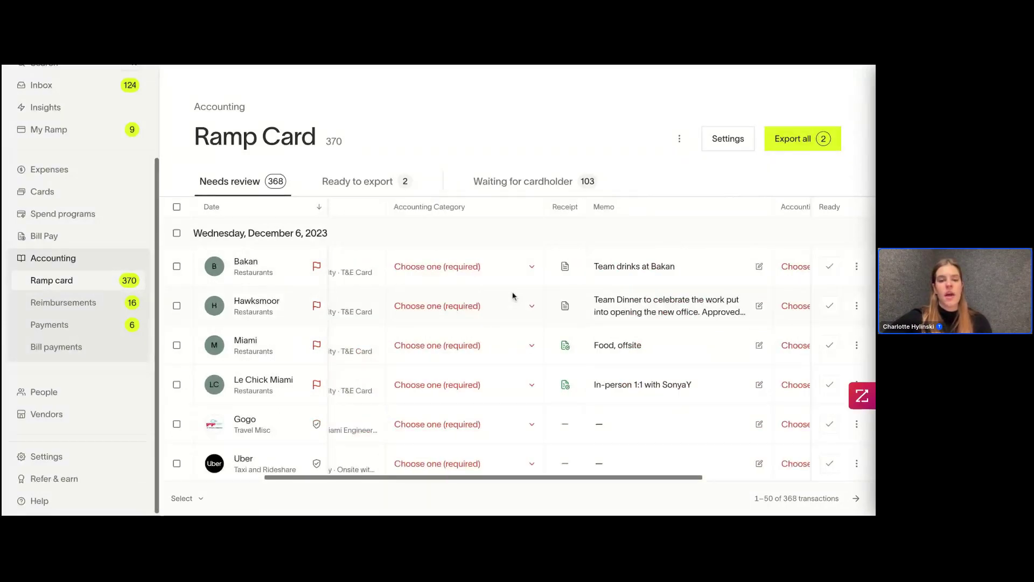
scroll(534, 294, "left", 5)
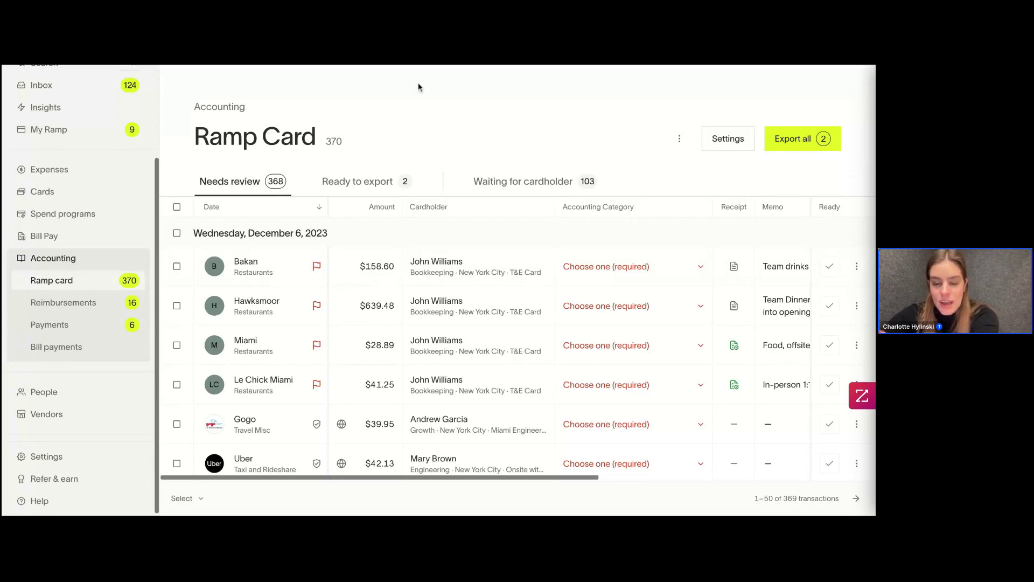
scroll(545, 127, "down", 1)
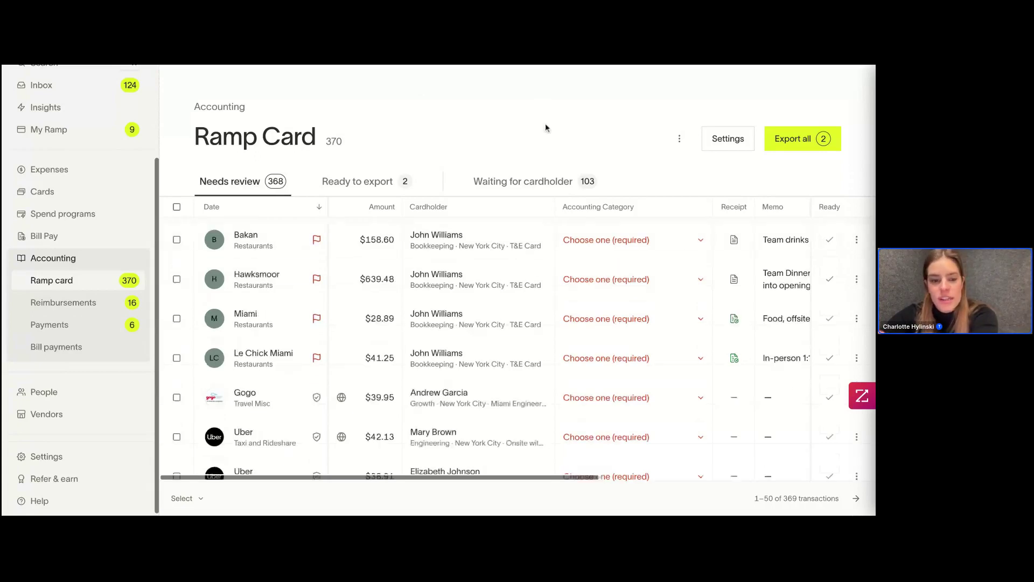
Create a rule from the $42.13 Uber transaction that sets the accounting category of the merchant Uber to 100 - Travel.
scroll(535, 228, "down", 1)
scroll(536, 228, "down", 1)
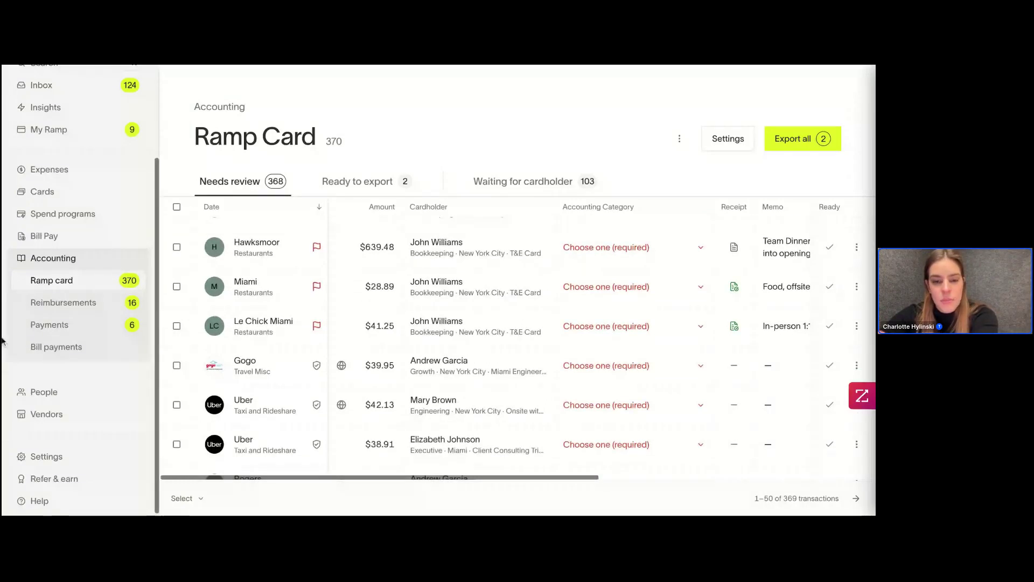
scroll(413, 336, "down", 3)
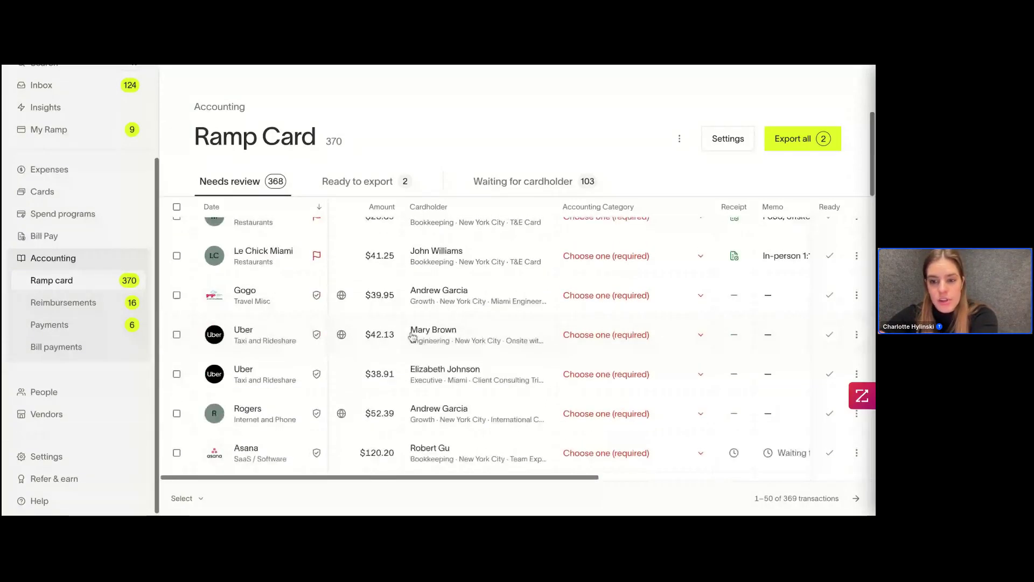
scroll(412, 337, "down", 3)
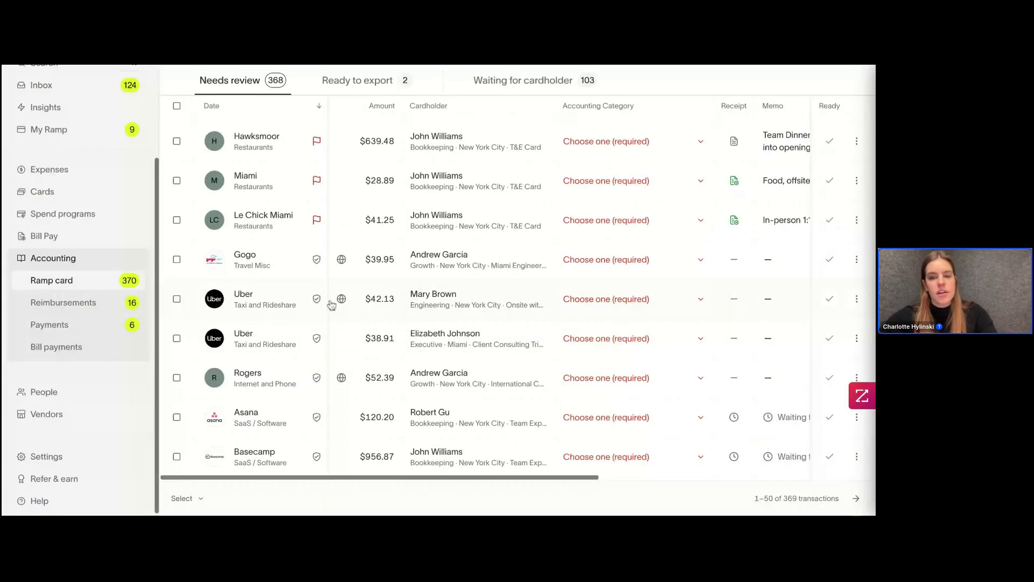
left_click(604, 307)
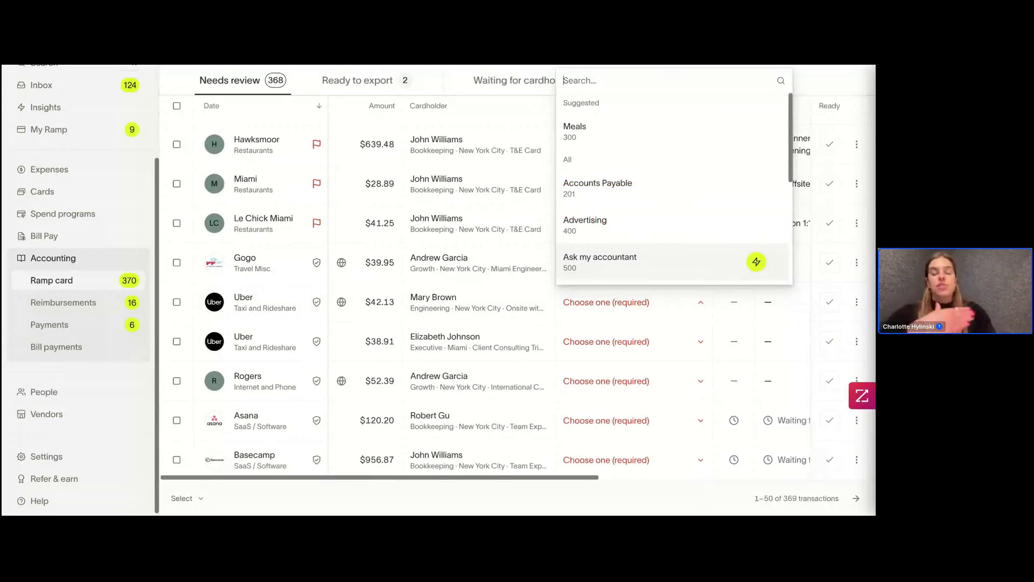
scroll(673, 186, "down", 1)
scroll(613, 270, "down", 5)
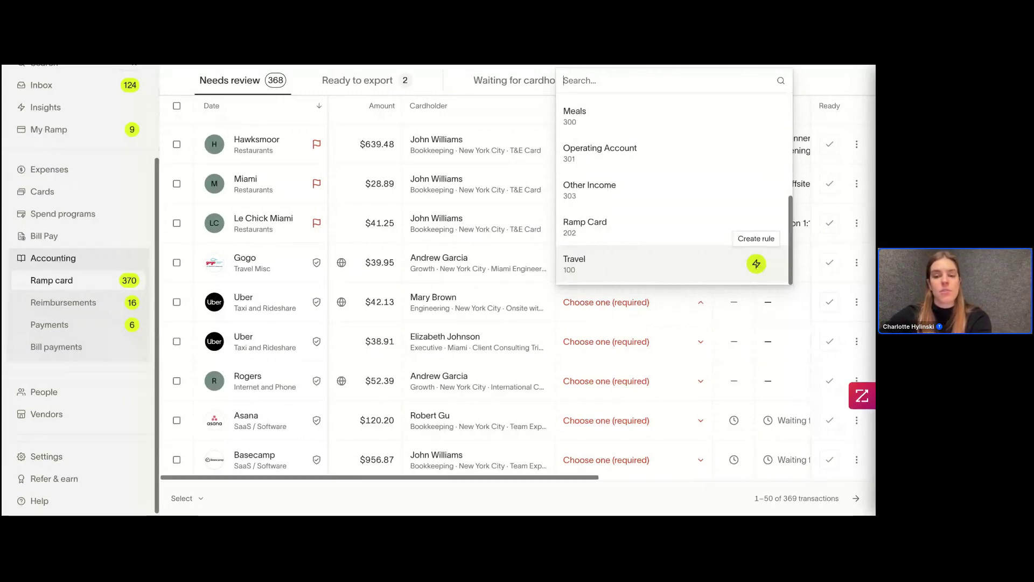
left_click(756, 264)
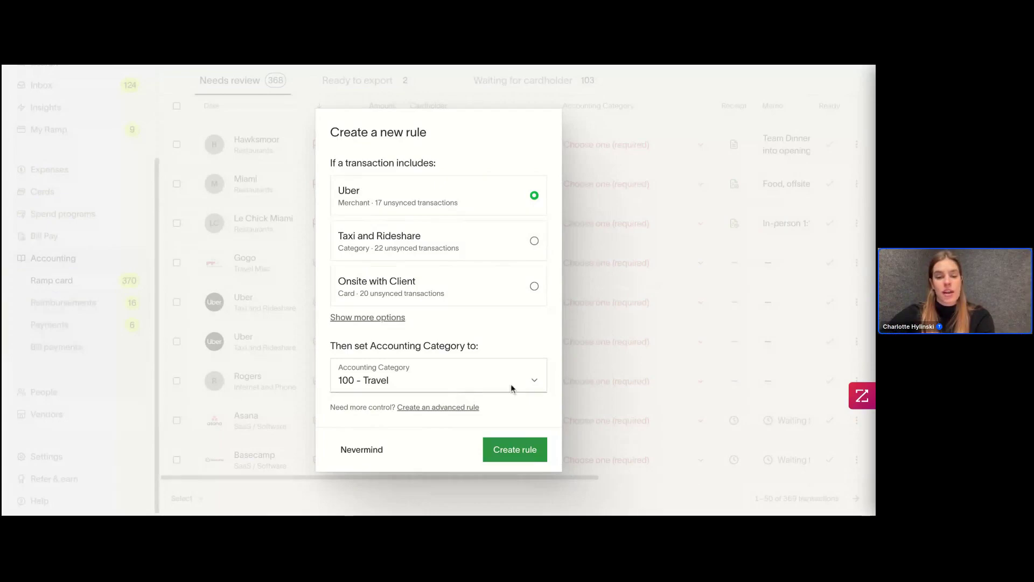
left_click(511, 450)
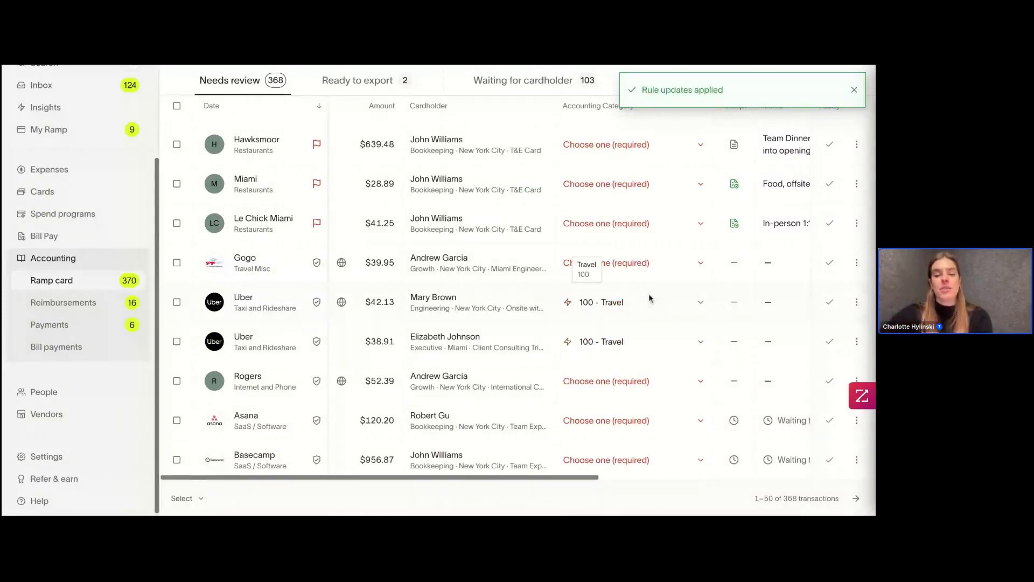
Set the accounting location to 3001 - Dumbo for the $42.13 Uber transaction and 3002 - FiDi for the $38.91 one, and mark both as ready.
scroll(649, 298, "right", 5)
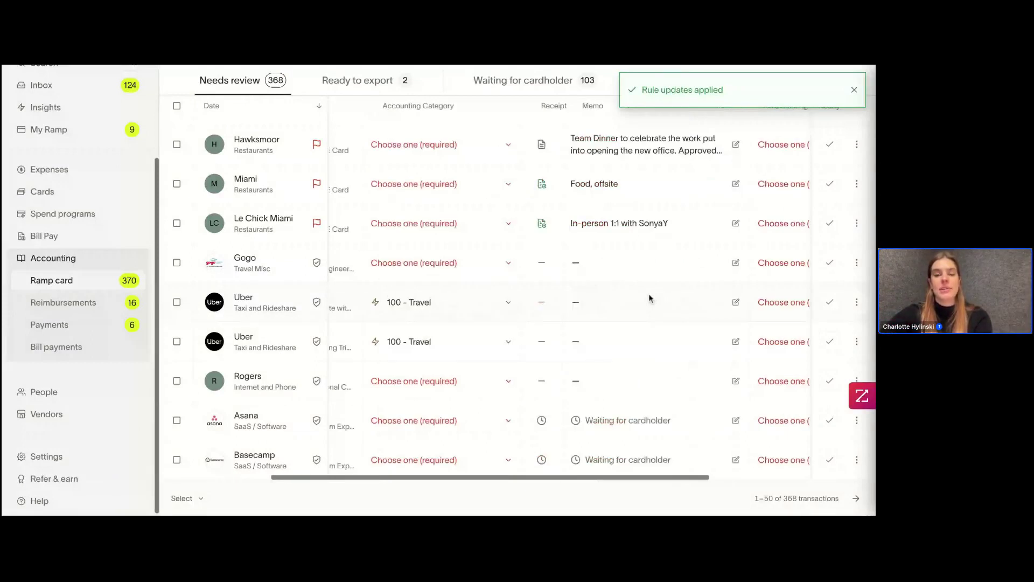
scroll(565, 290, "right", 5)
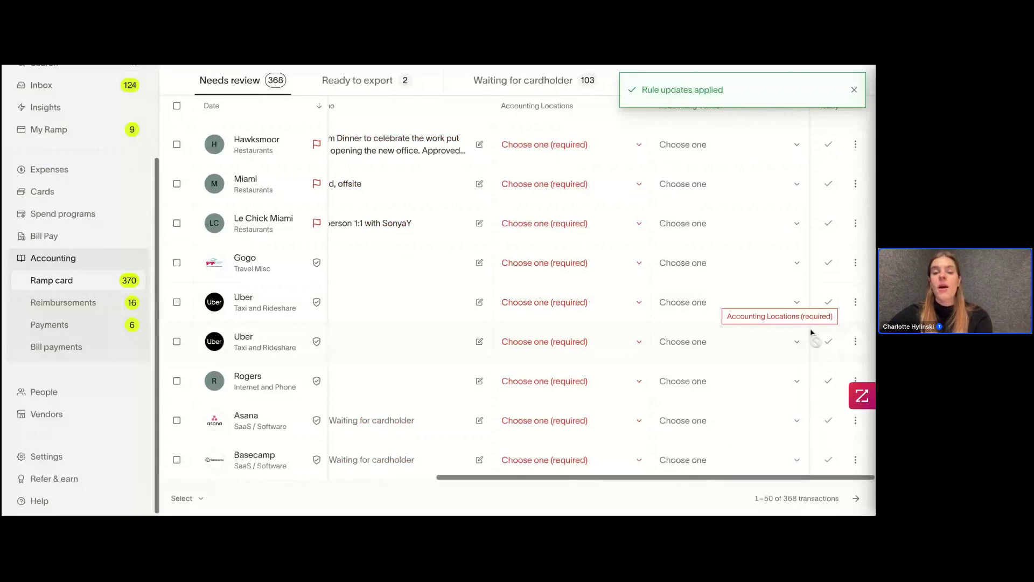
scroll(587, 298, "left", 5)
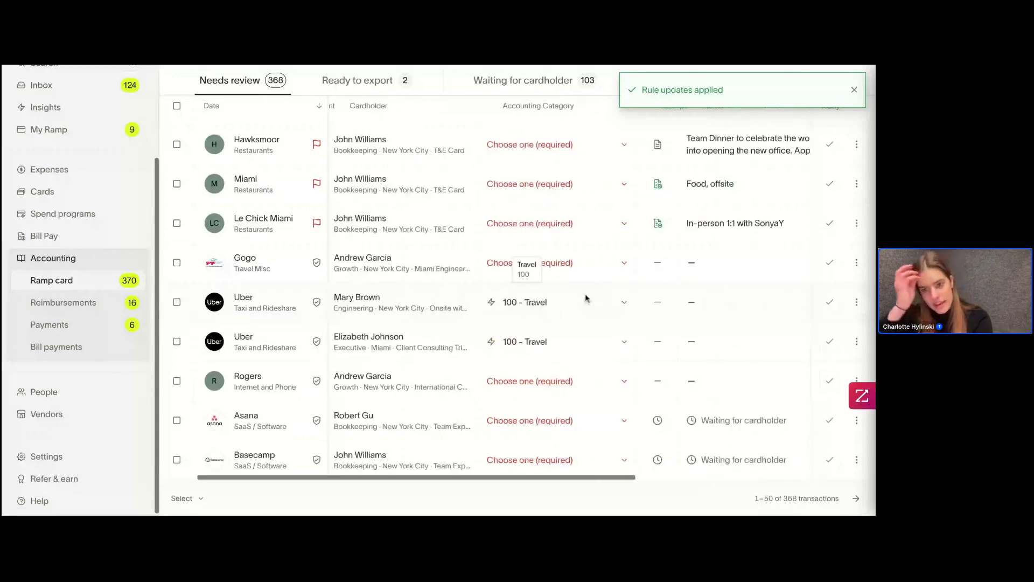
scroll(587, 298, "right", 5)
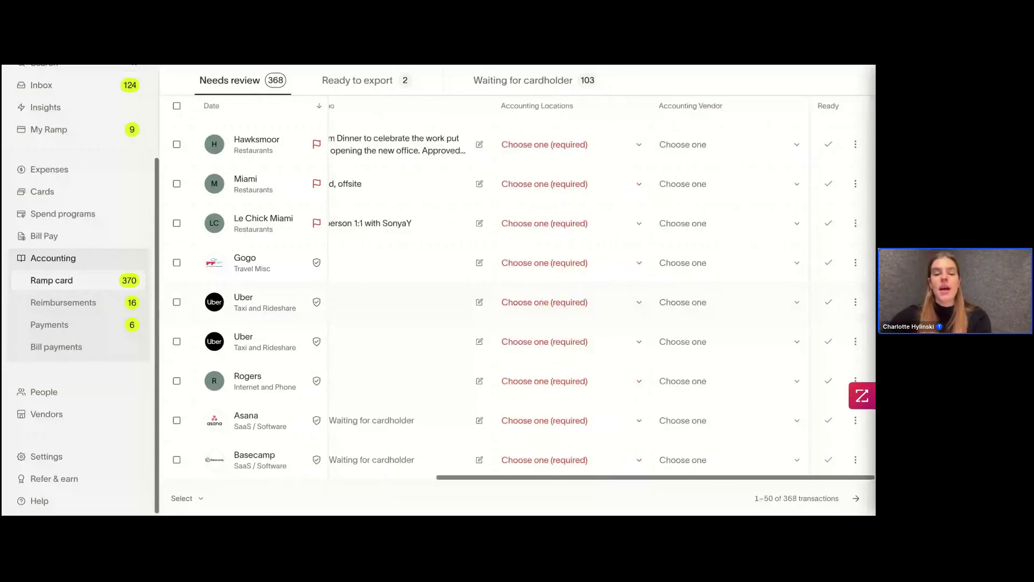
left_click(587, 301)
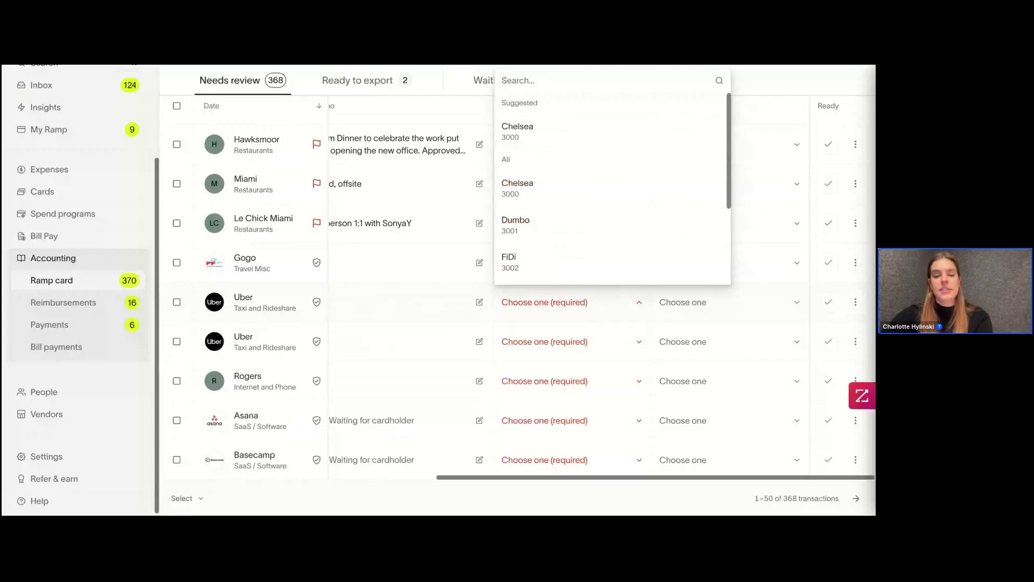
left_click(554, 233)
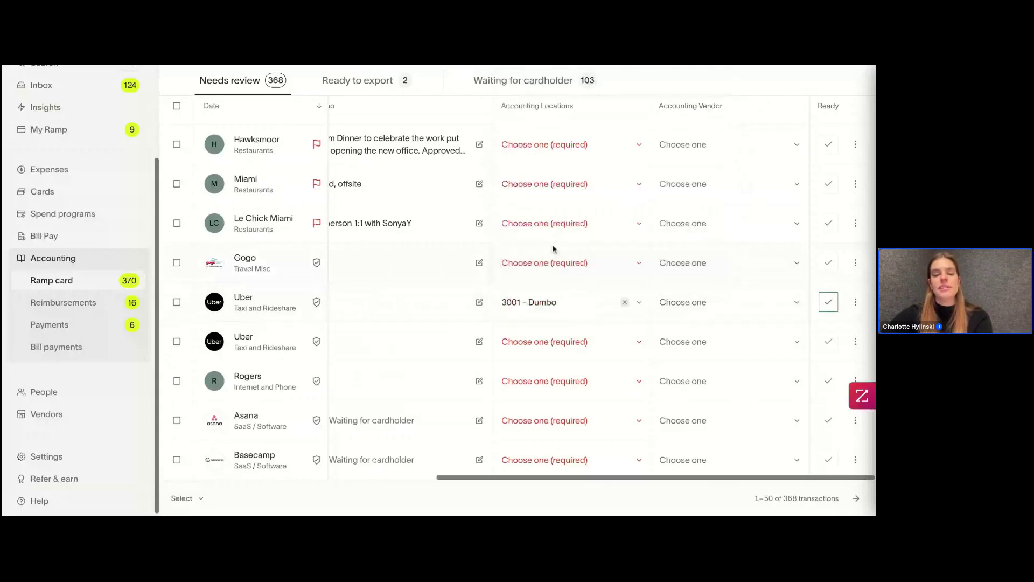
left_click(554, 341)
left_click(693, 299)
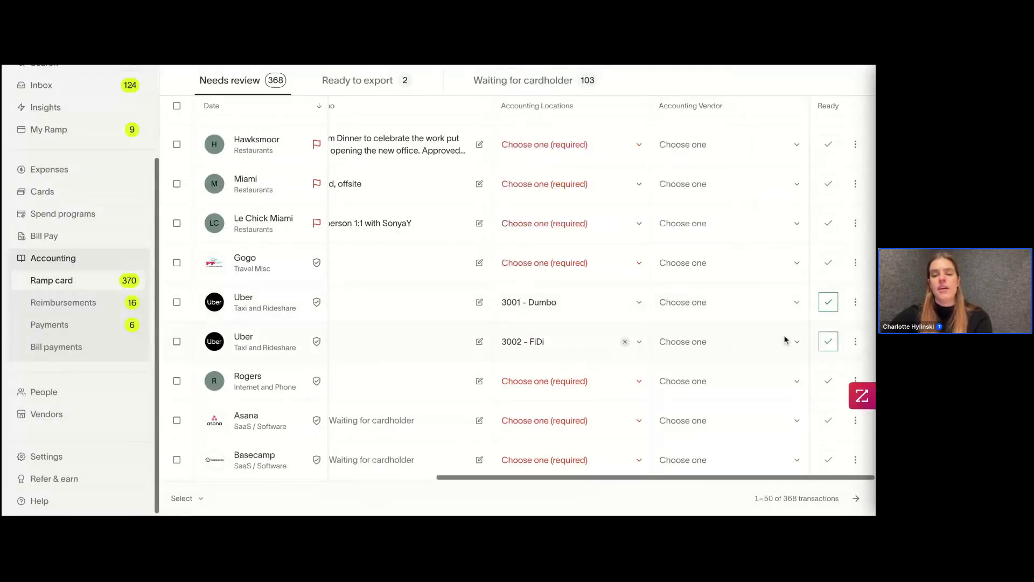
left_click(828, 341)
left_click(828, 302)
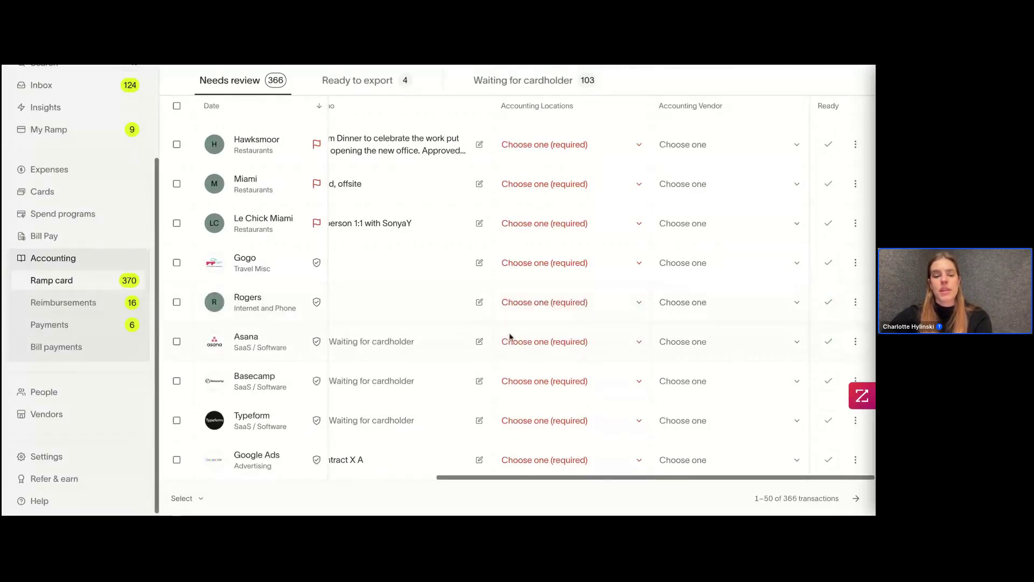
Look through the remaining transactions that need review for another merchant or category suited to an accounting category rule.
scroll(662, 242, "up", 5)
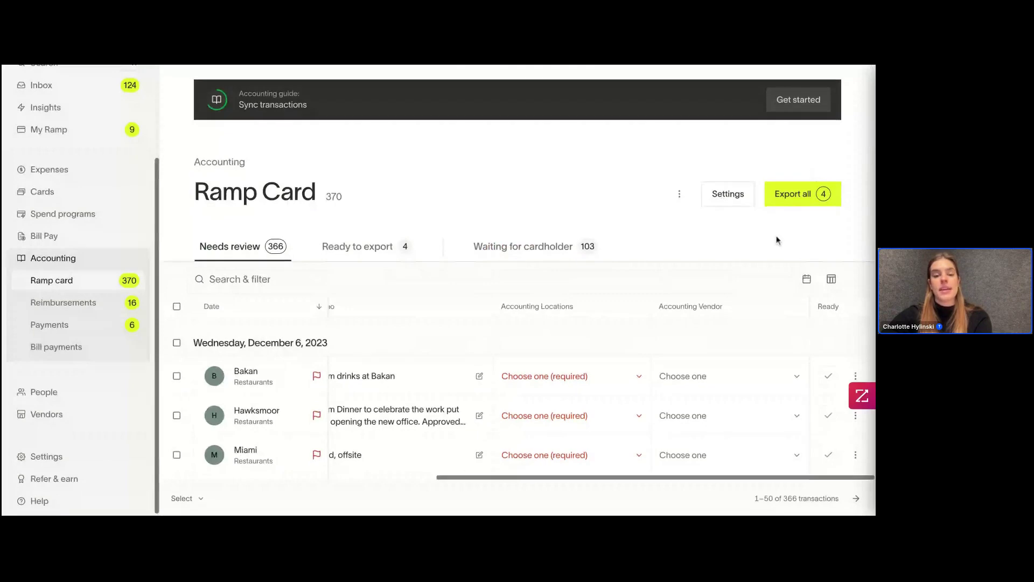
scroll(574, 205, "down", 5)
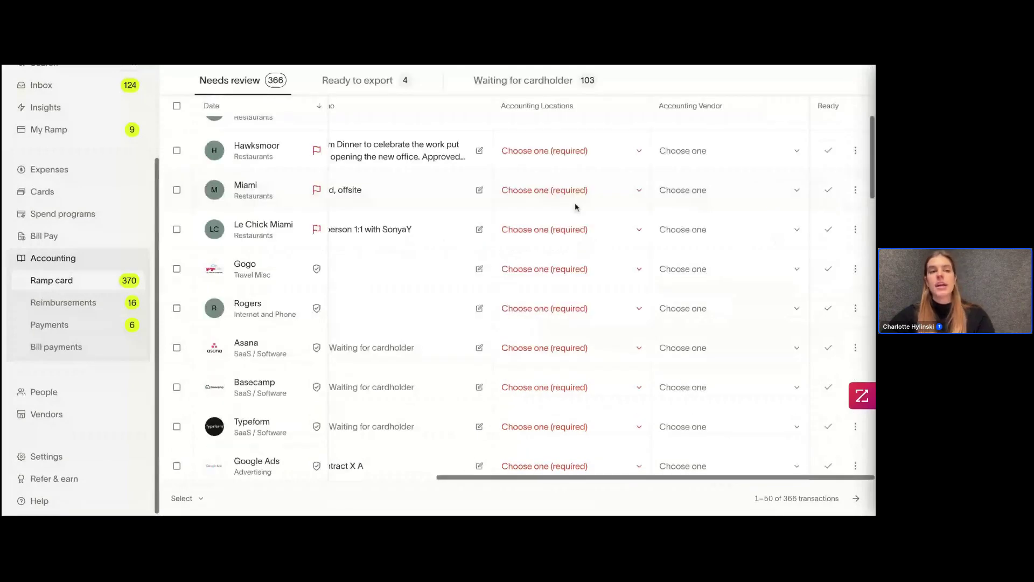
scroll(575, 207, "down", 2)
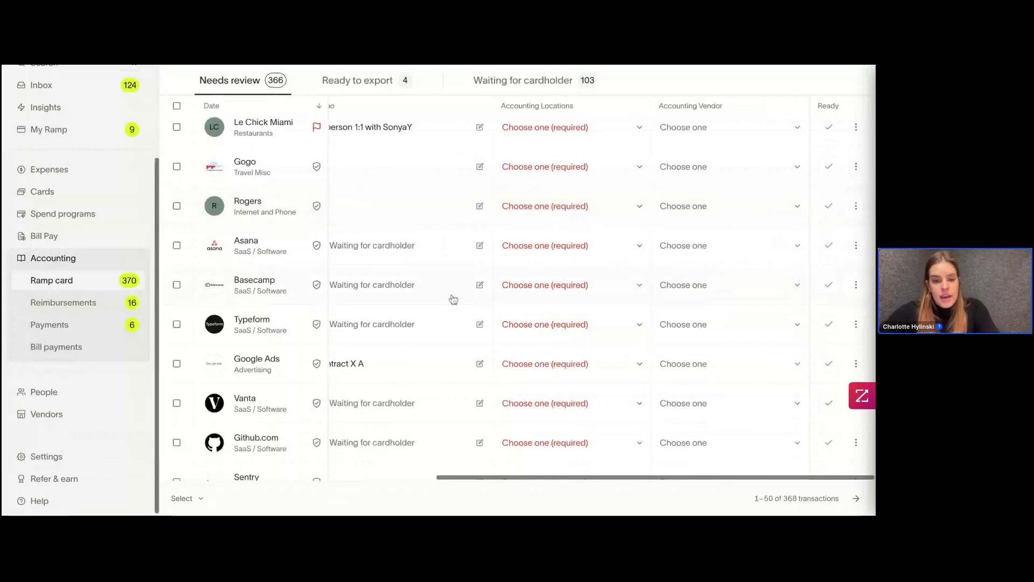
scroll(453, 299, "left", 5)
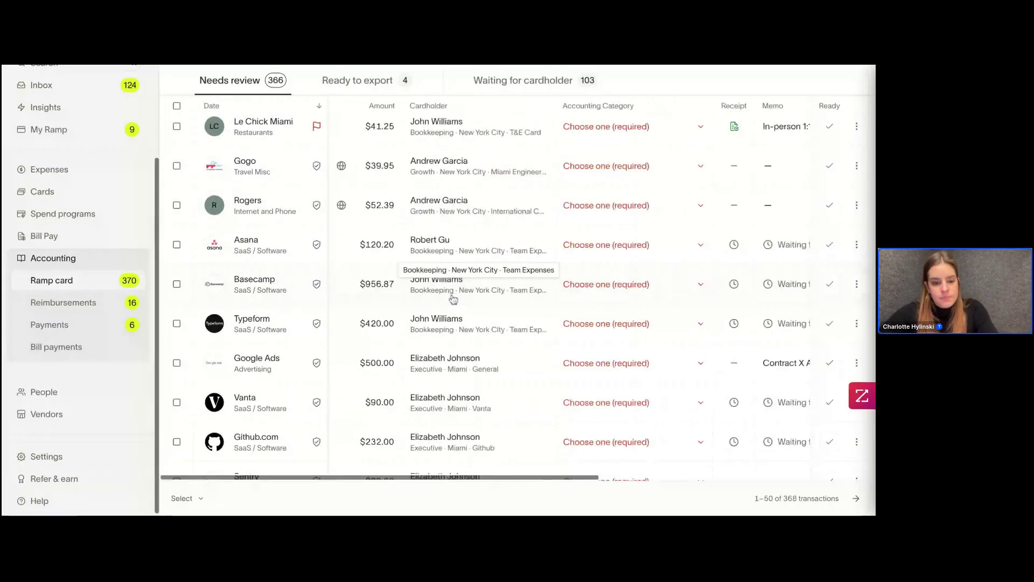
scroll(453, 299, "down", 3)
scroll(453, 299, "down", 5)
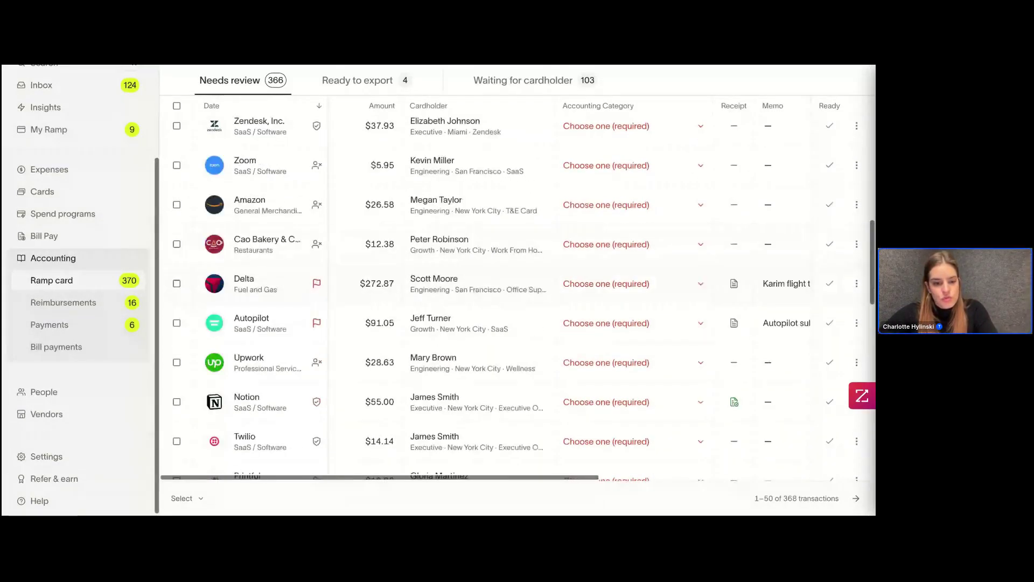
scroll(453, 299, "down", 7)
scroll(524, 337, "up", 10)
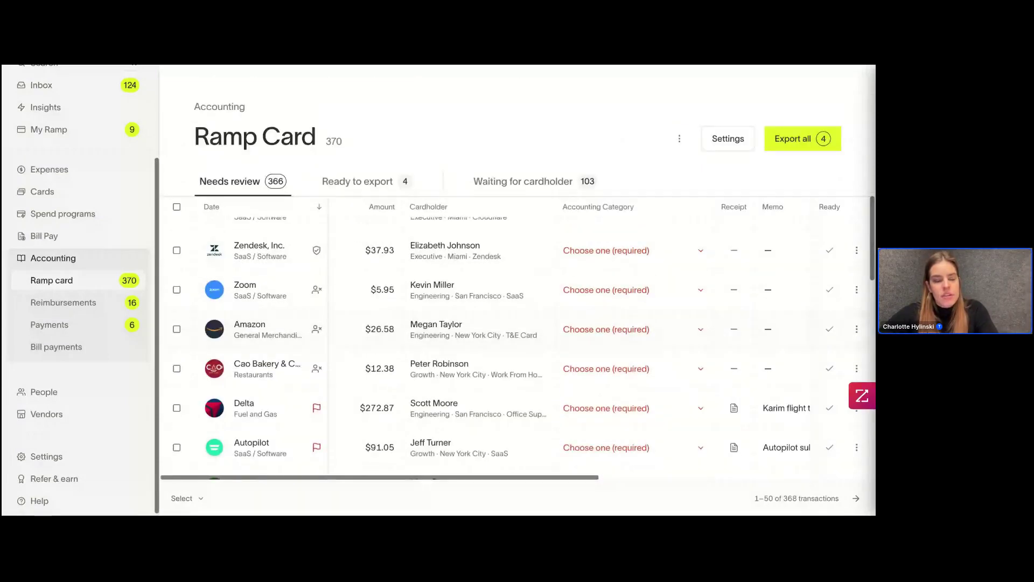
scroll(471, 339, "up", 5)
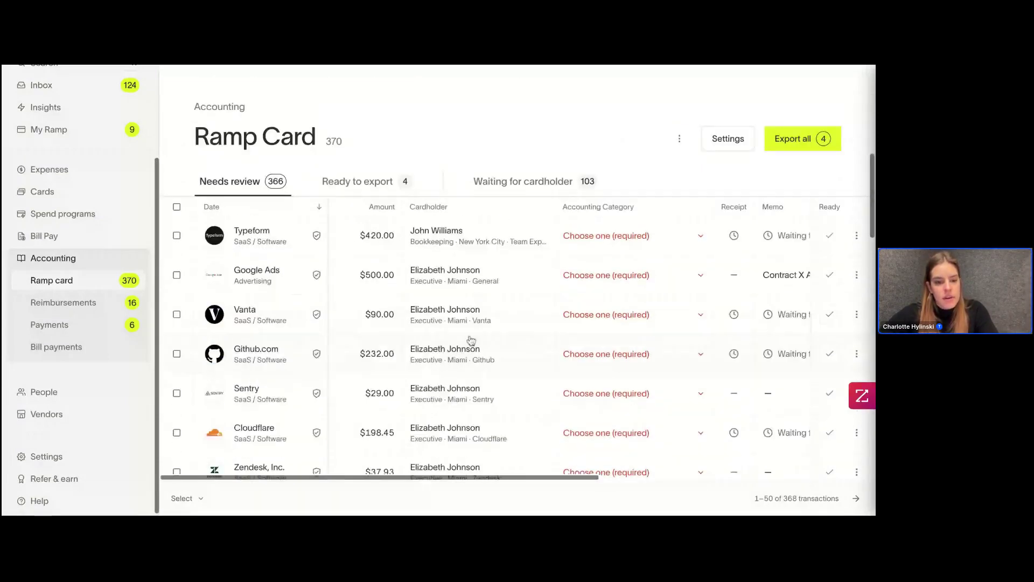
scroll(471, 339, "up", 4)
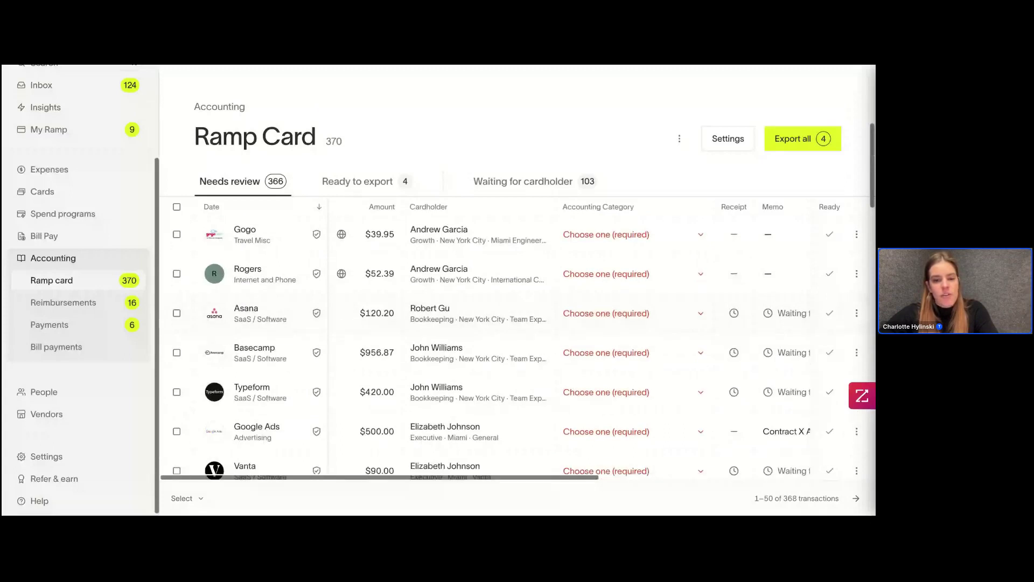
scroll(271, 404, "down", 1)
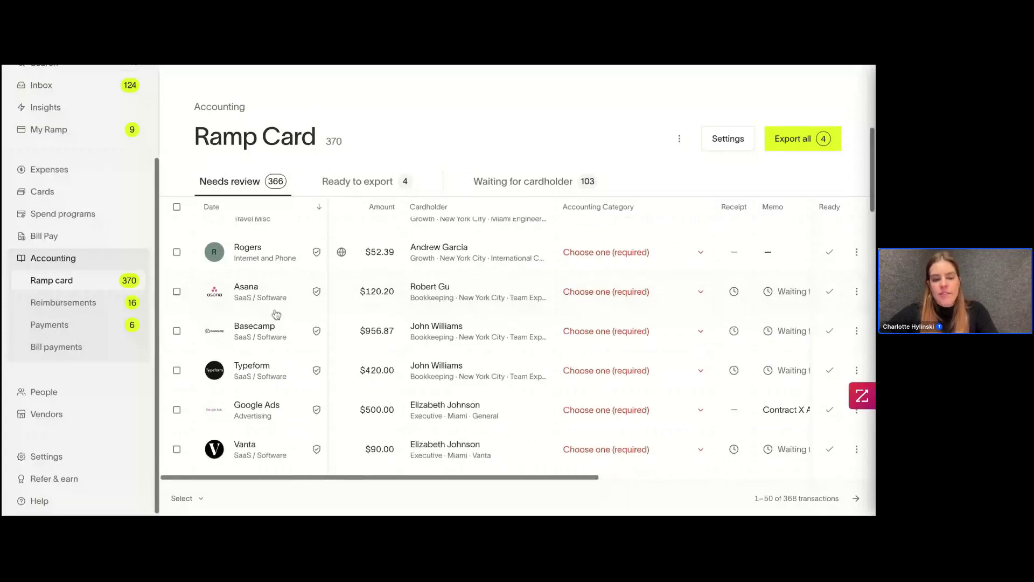
scroll(323, 350, "down", 1)
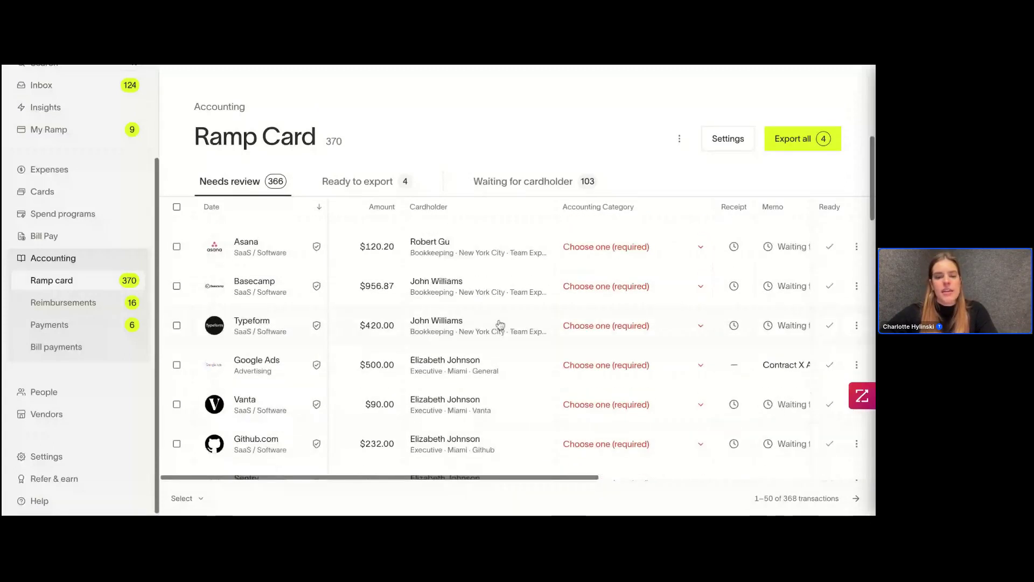
scroll(606, 246, "down", 4)
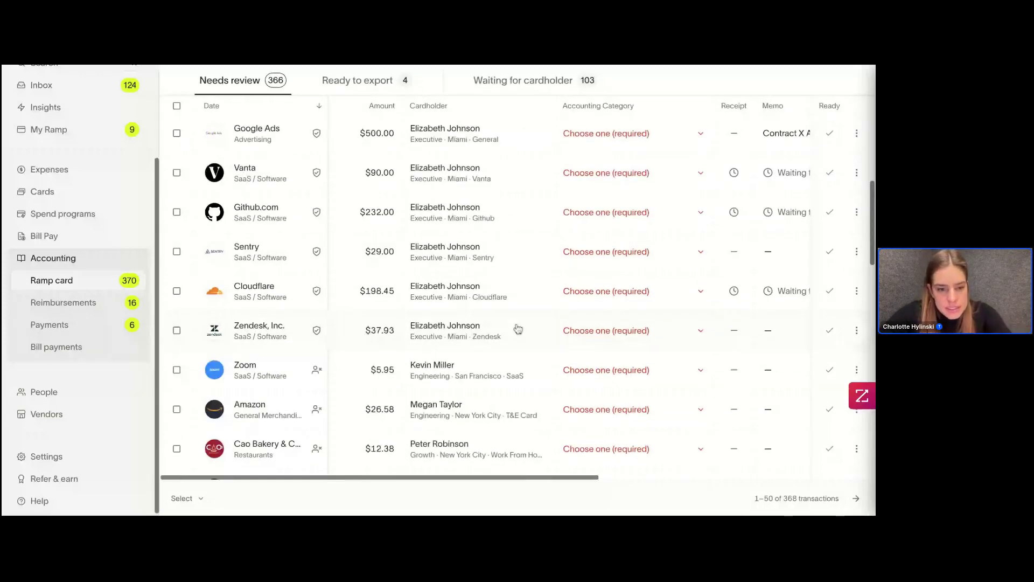
scroll(518, 329, "down", 10)
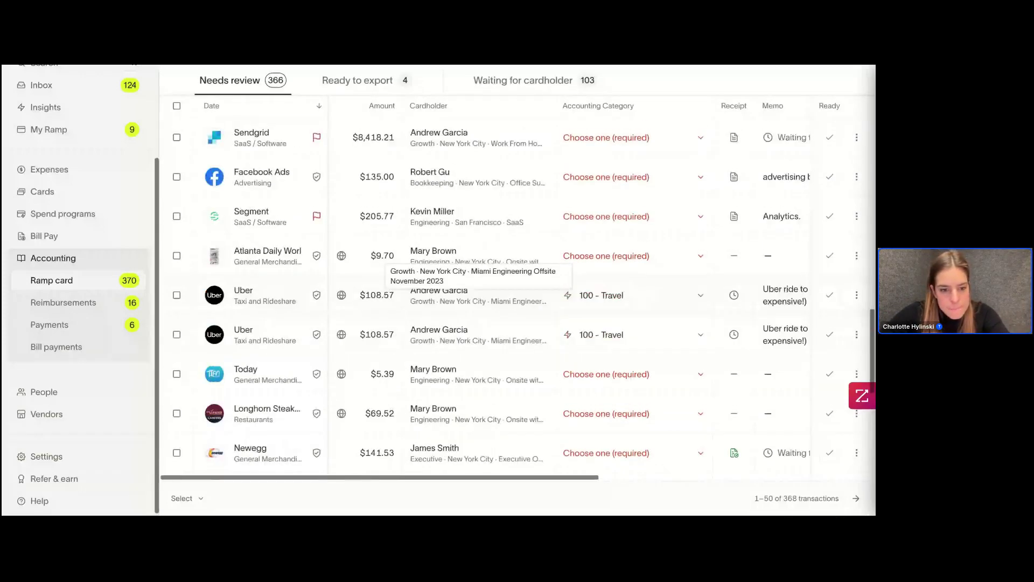
scroll(474, 263, "down", 10)
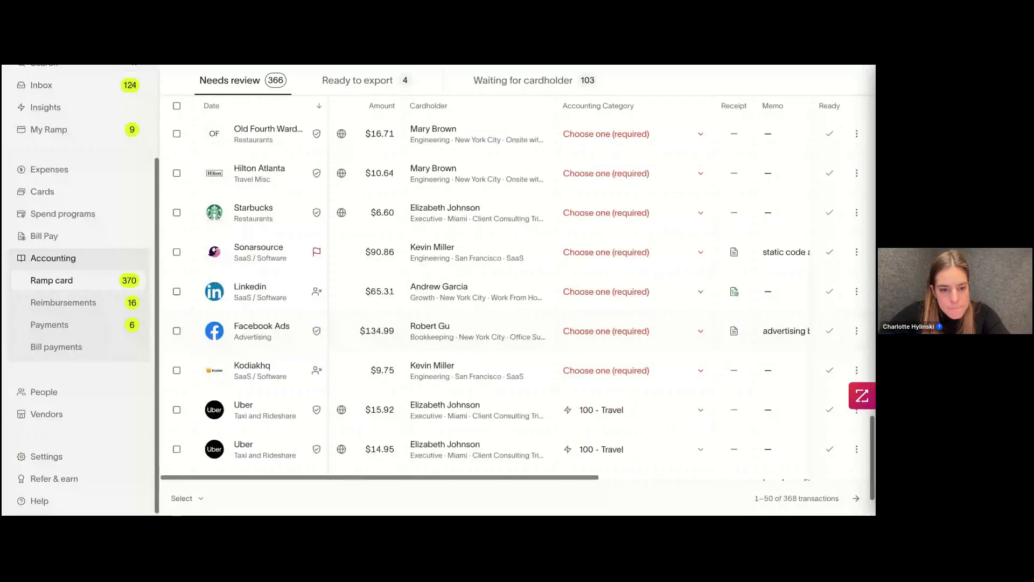
scroll(290, 405, "down", 2)
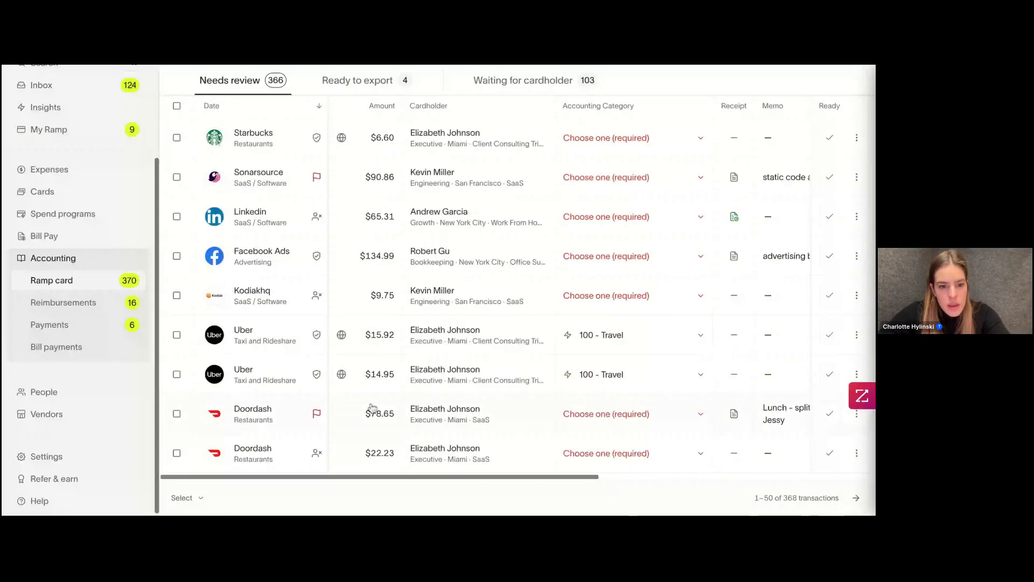
scroll(290, 405, "down", 1)
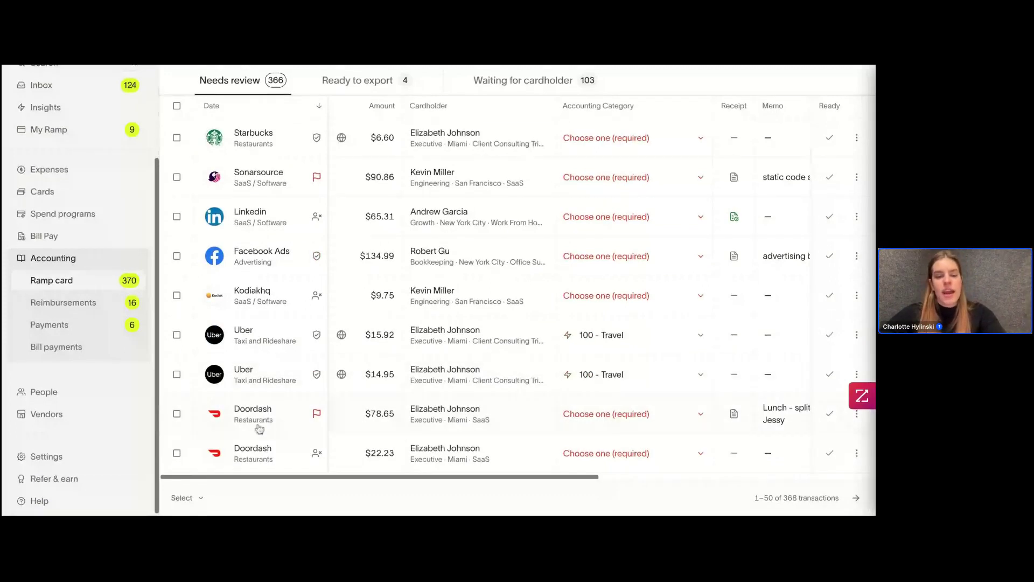
Create a rule from the $78.65 Doordash transaction that sets the accounting category of all Restaurants category transactions to 300 - Meals.
left_click(631, 417)
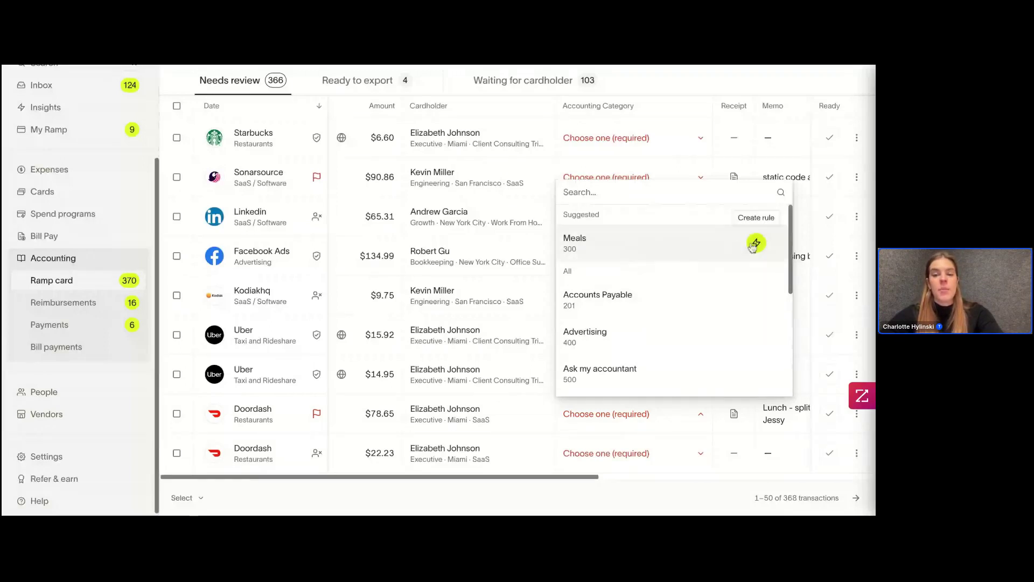
left_click(757, 242)
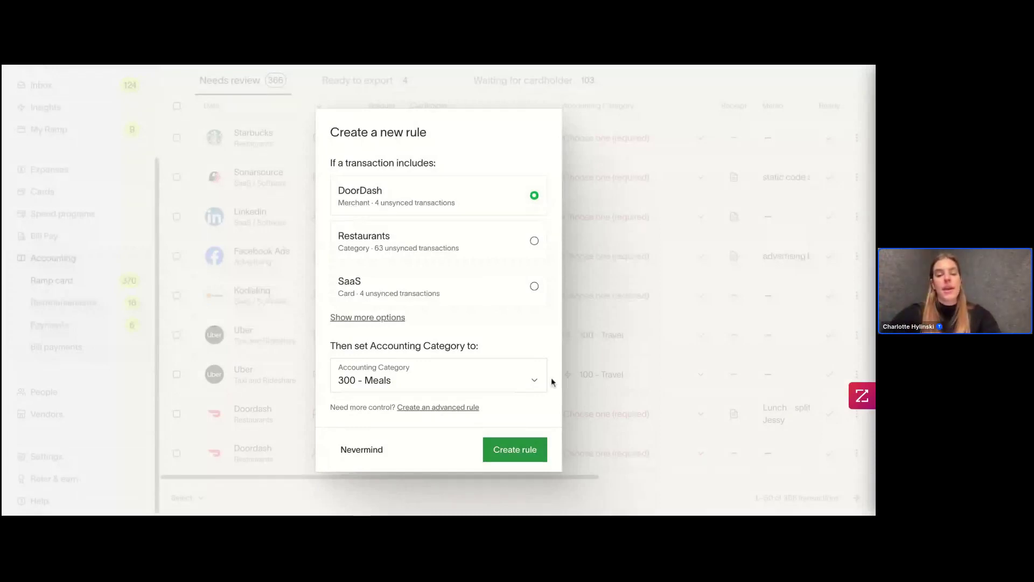
left_click(533, 242)
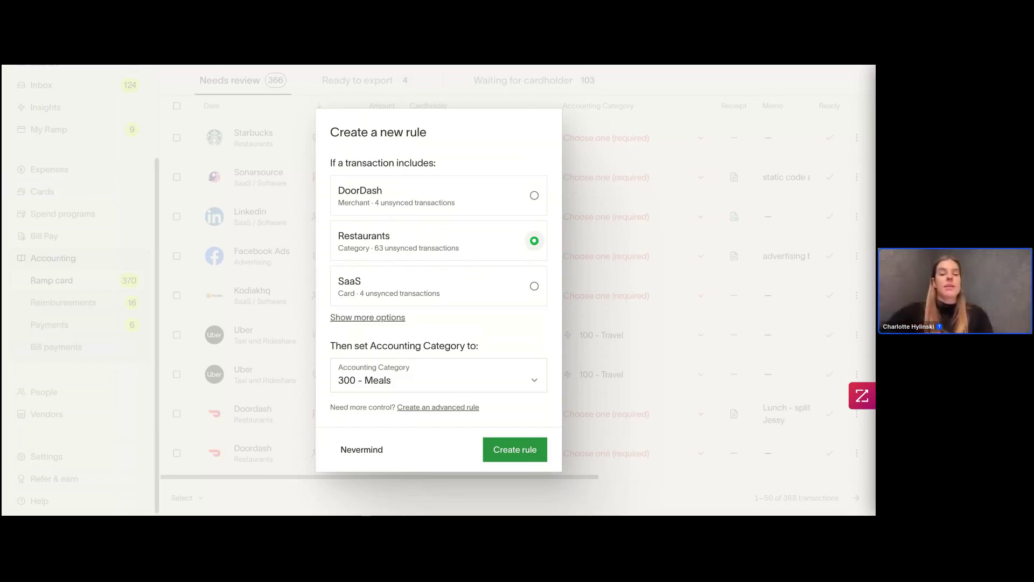
left_click(506, 454)
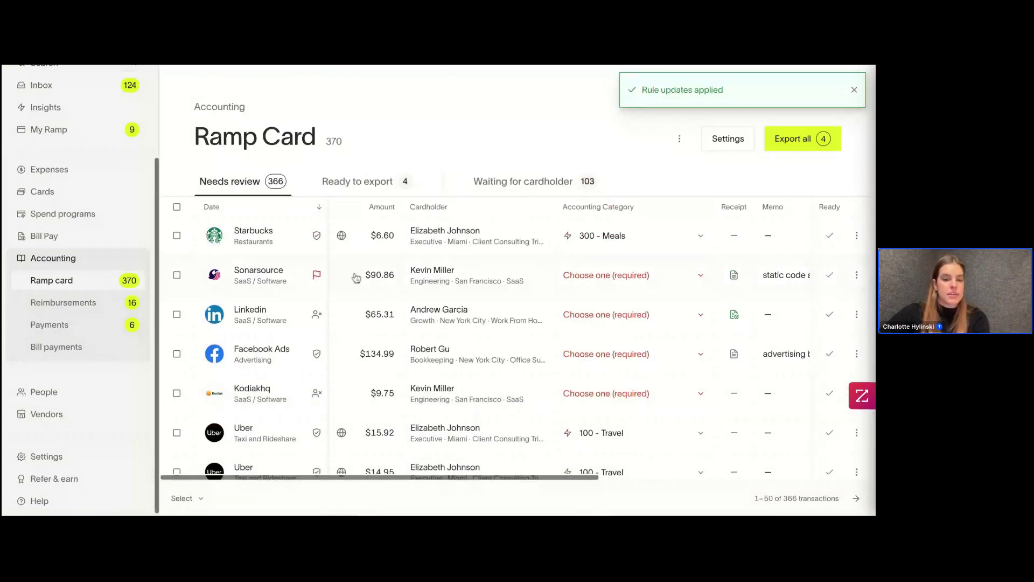
scroll(262, 243, "up", 5)
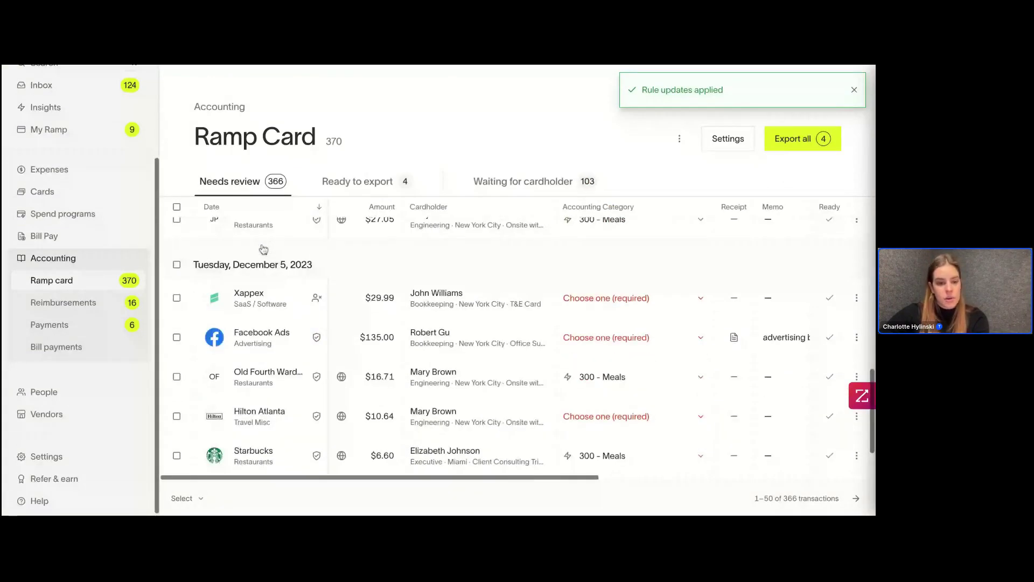
Set the accounting location to 3000 - Chelsea for the Farley's East transaction and 3001 - Dumbo for Junior's Pizza, and mark both as ready.
scroll(263, 249, "up", 3)
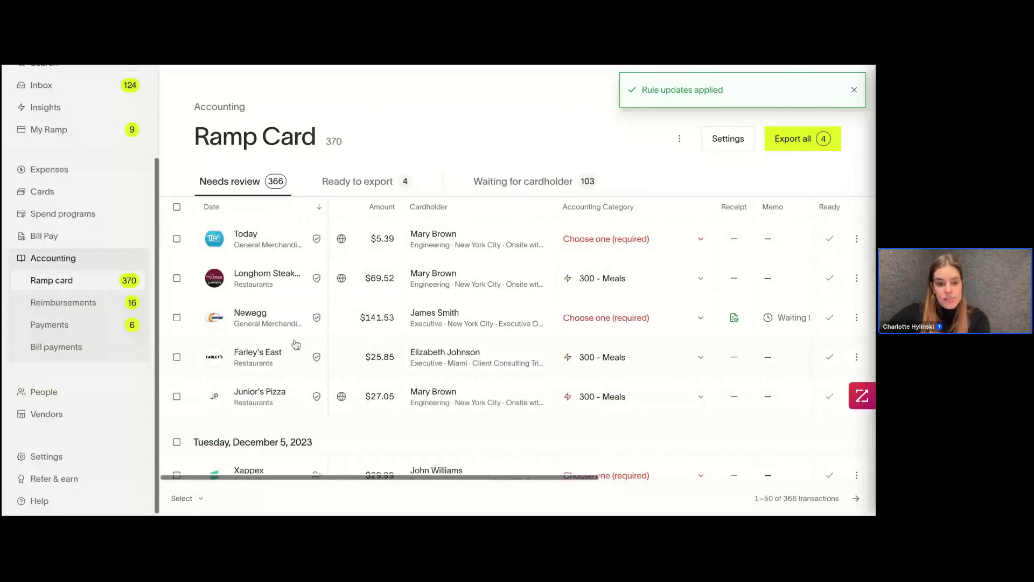
scroll(516, 357, "right", 10)
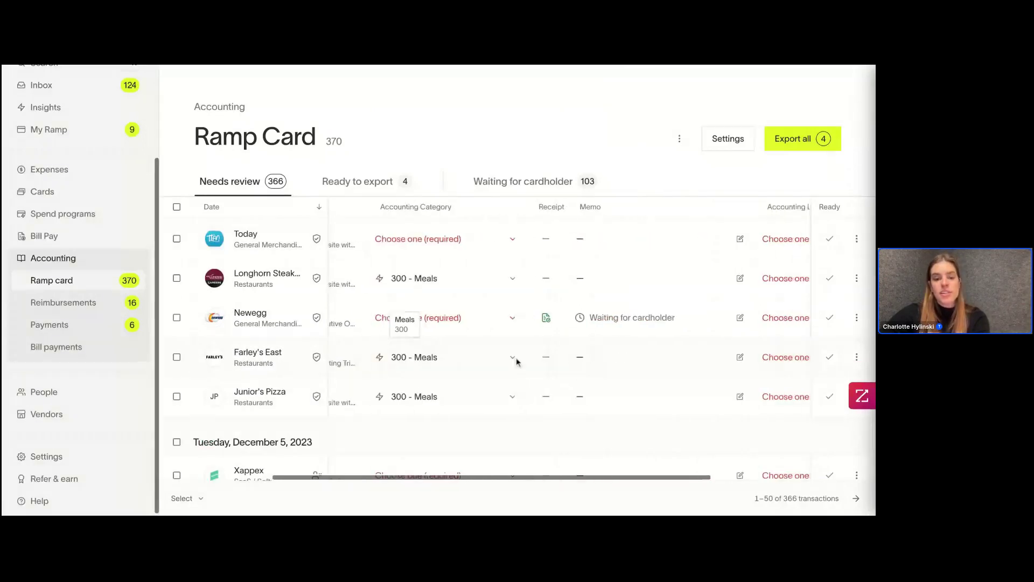
left_click(555, 357)
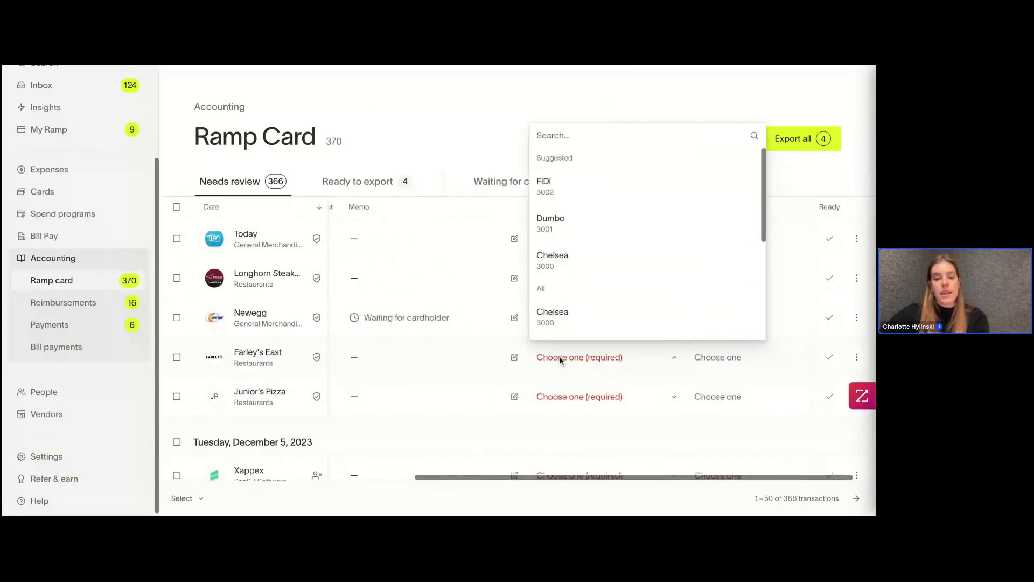
left_click(572, 272)
left_click(593, 397)
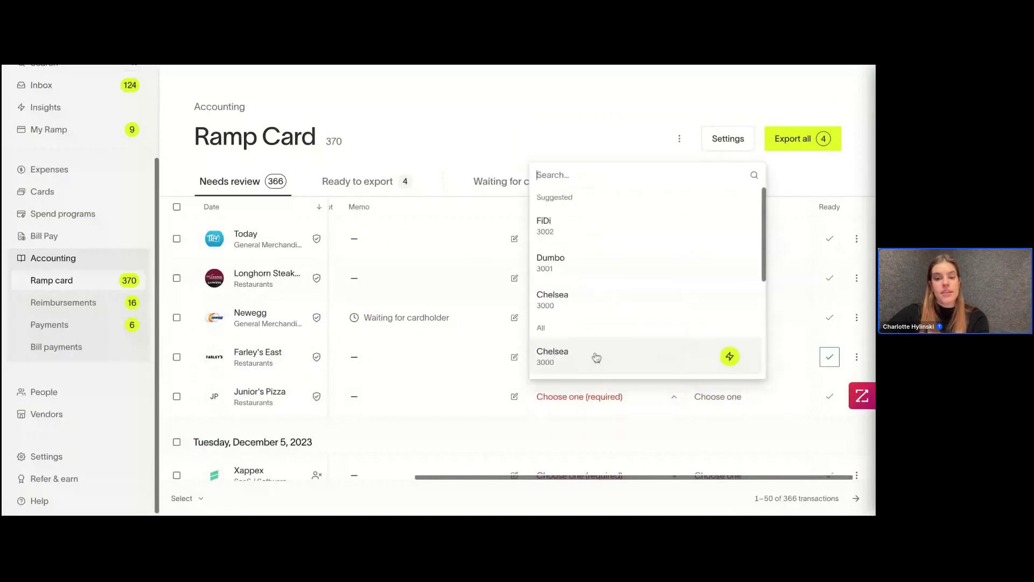
left_click(583, 261)
left_click(829, 356)
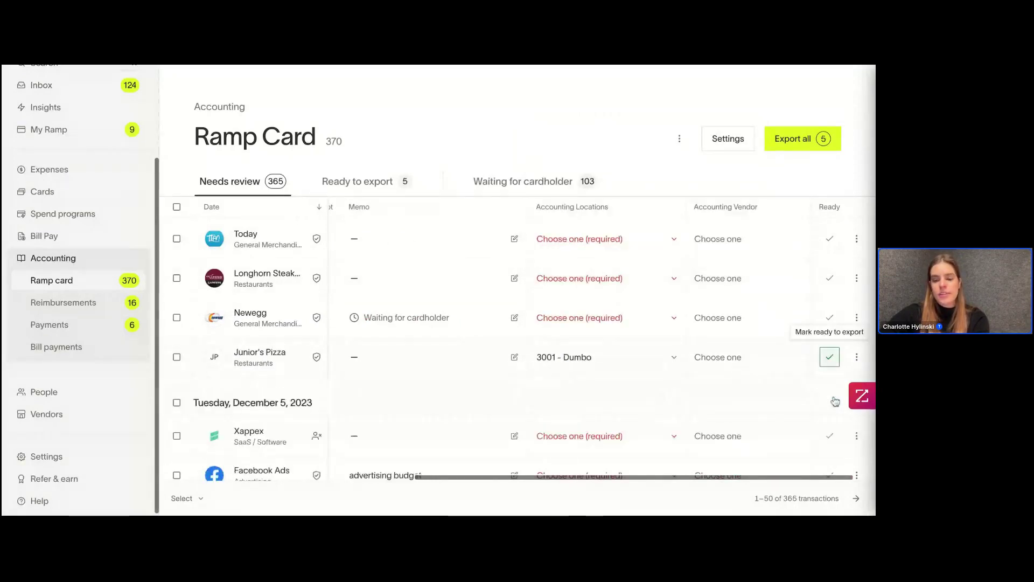
left_click(829, 356)
Set the accounting location to 3001 - Dumbo for the flagged Doordash transaction and 3004 - Jersey City for the one below, and mark both as ready.
scroll(640, 341, "down", 5)
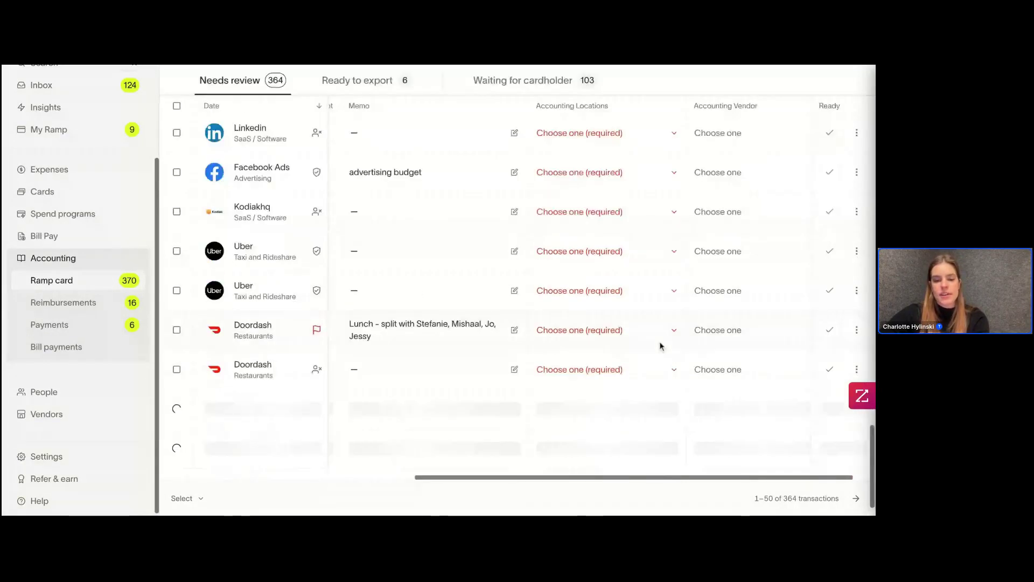
scroll(640, 341, "down", 1)
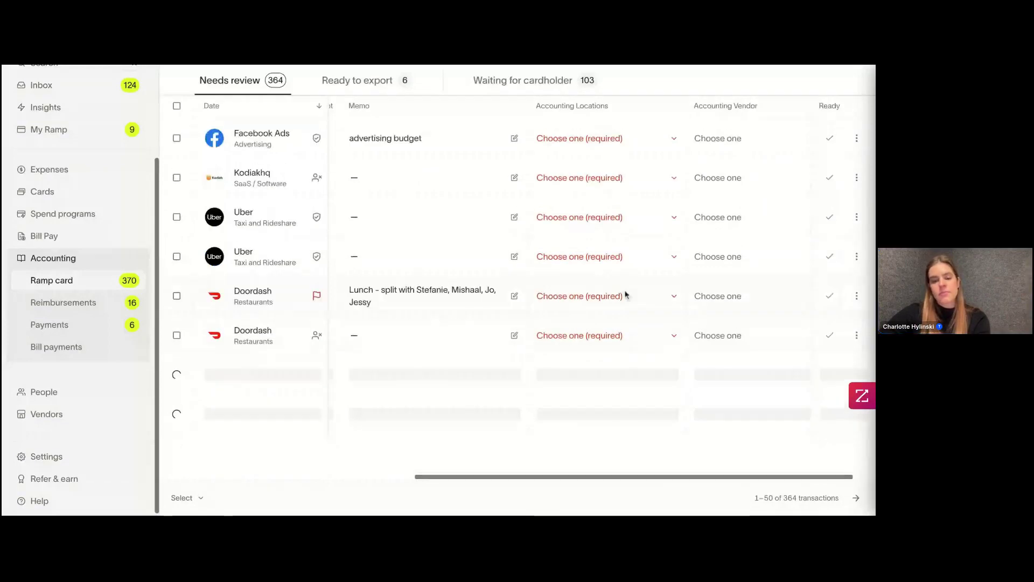
left_click(623, 295)
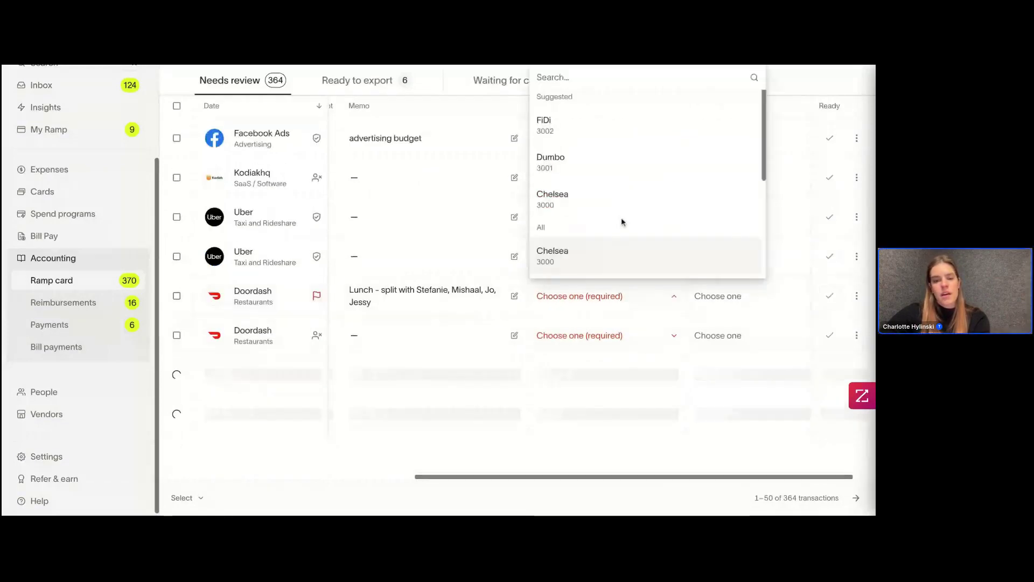
left_click(619, 164)
left_click(628, 336)
scroll(624, 254, "down", 3)
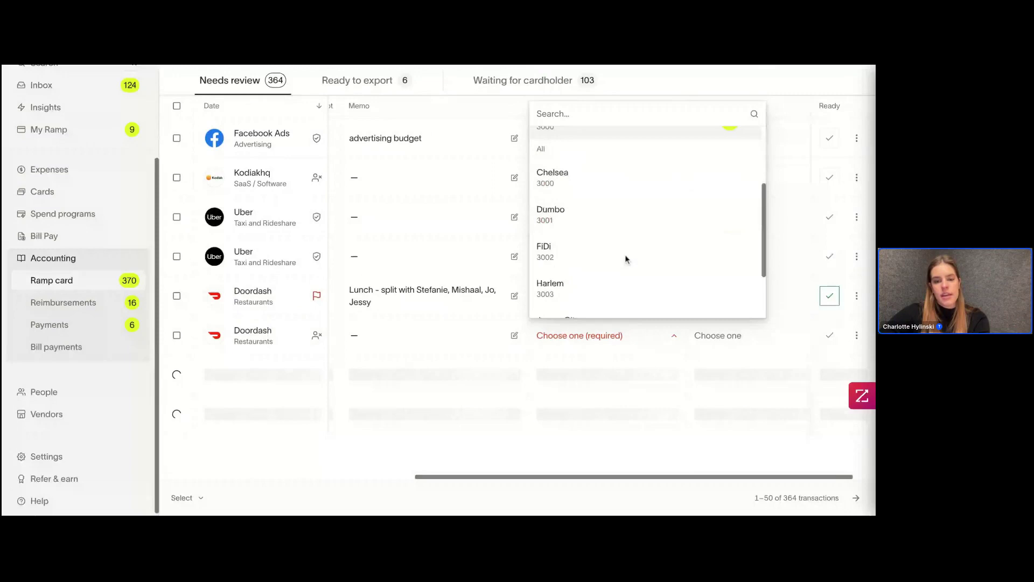
scroll(627, 269, "down", 2)
left_click(628, 303)
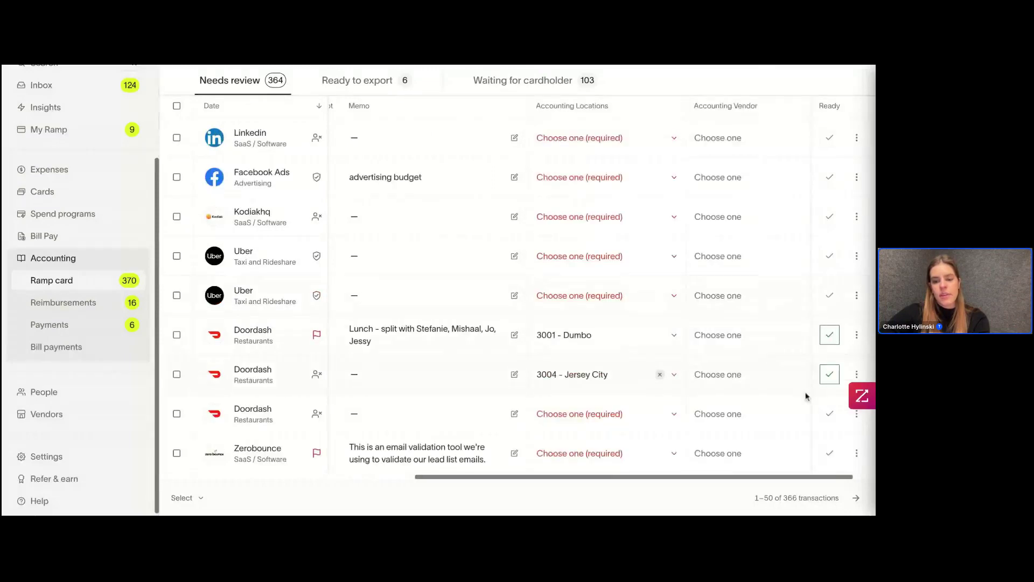
left_click(830, 374)
left_click(830, 335)
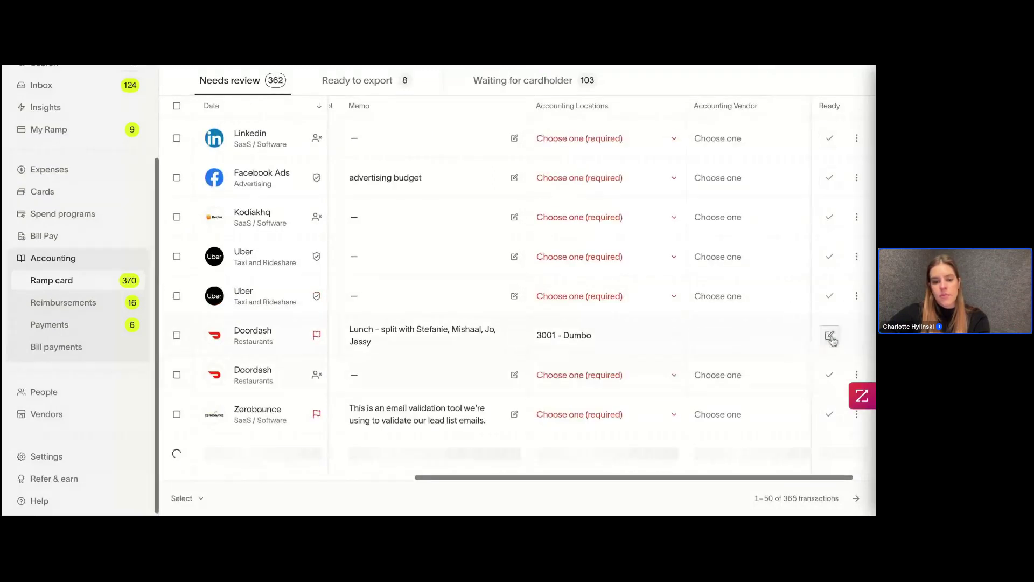
Set the accounting location of the remaining Doordash transaction above Zerobounce to 3003 - Harlem and mark it as ready.
left_click(649, 347)
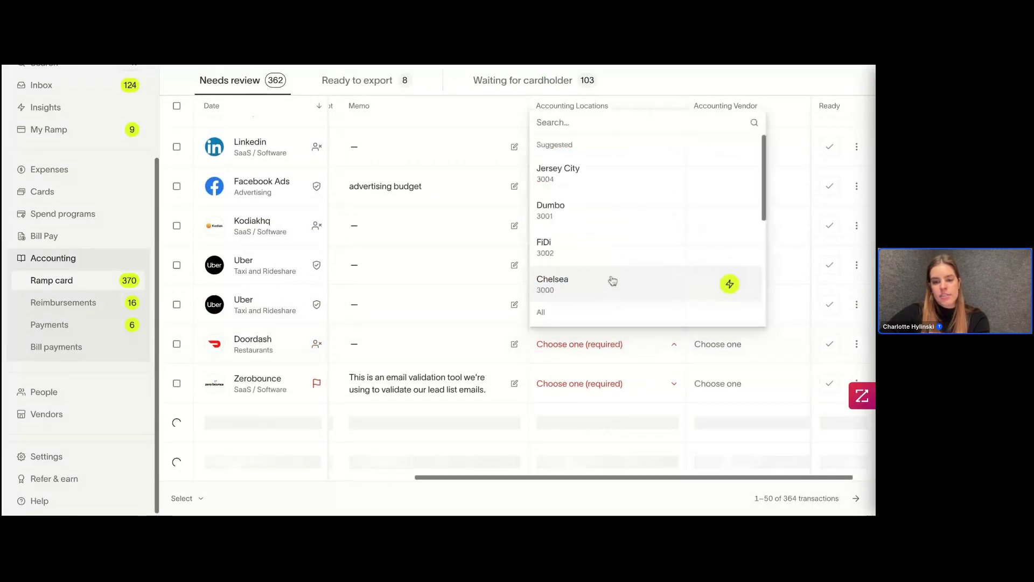
scroll(612, 280, "down", 2)
scroll(612, 281, "down", 3)
left_click(612, 221)
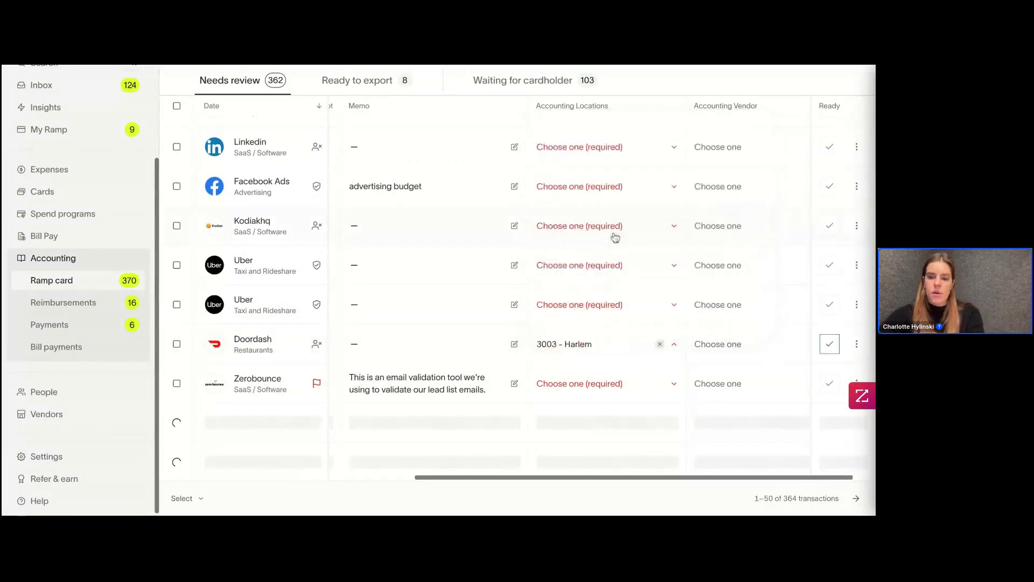
left_click(828, 344)
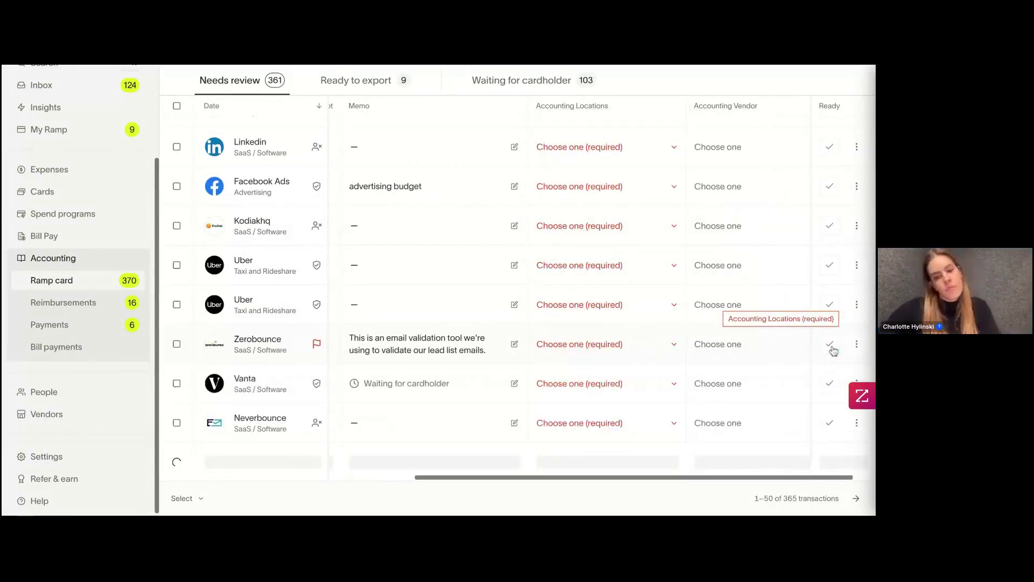
scroll(501, 269, "up", 10)
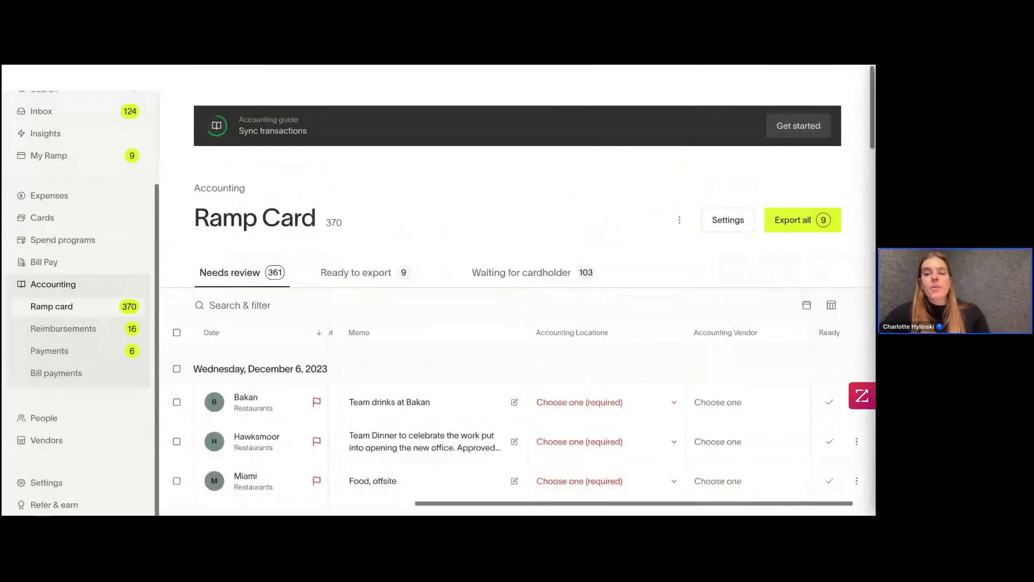
scroll(859, 218, "down", 1)
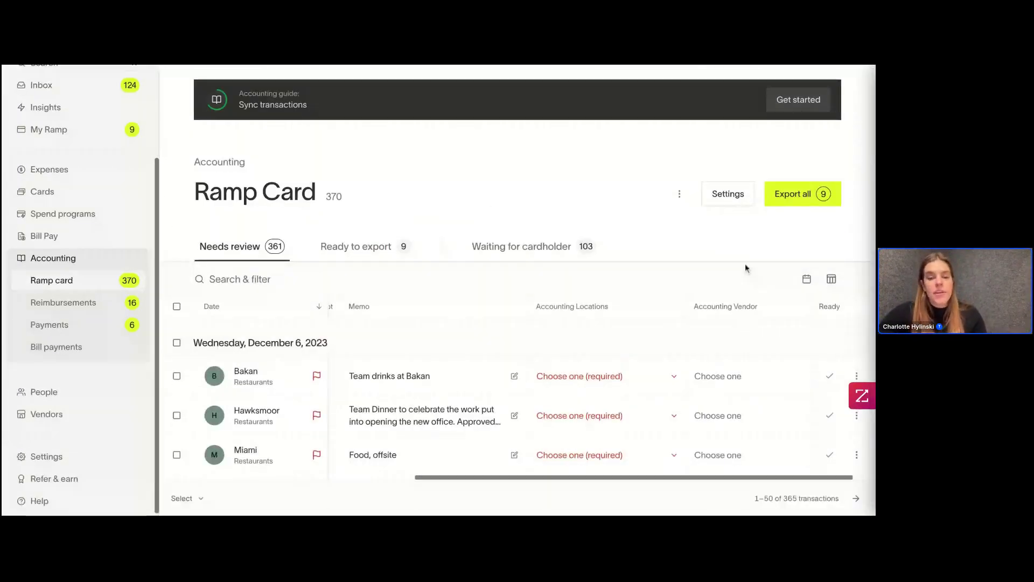
scroll(746, 268, "down", 3)
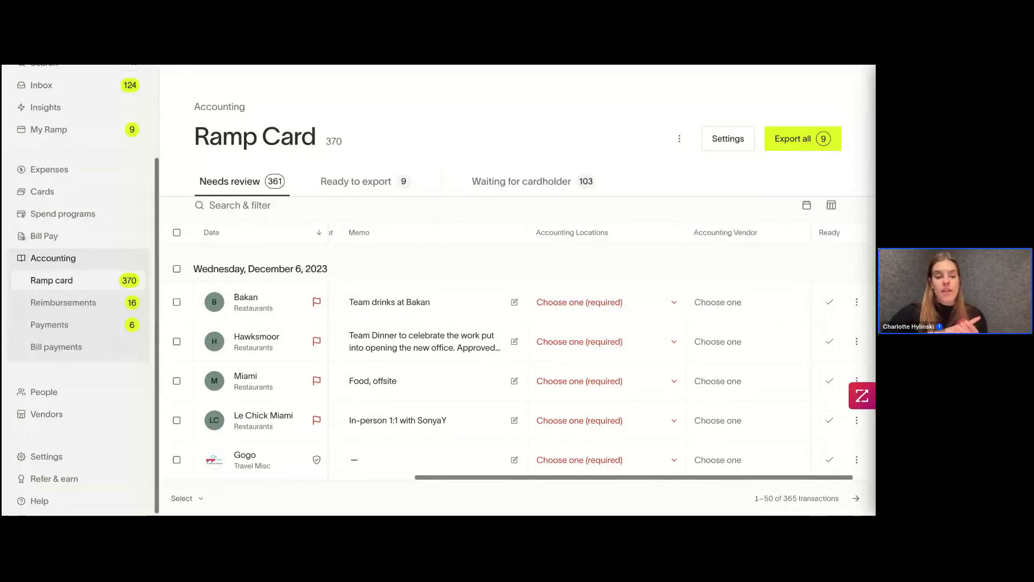
scroll(517, 345, "down", 1)
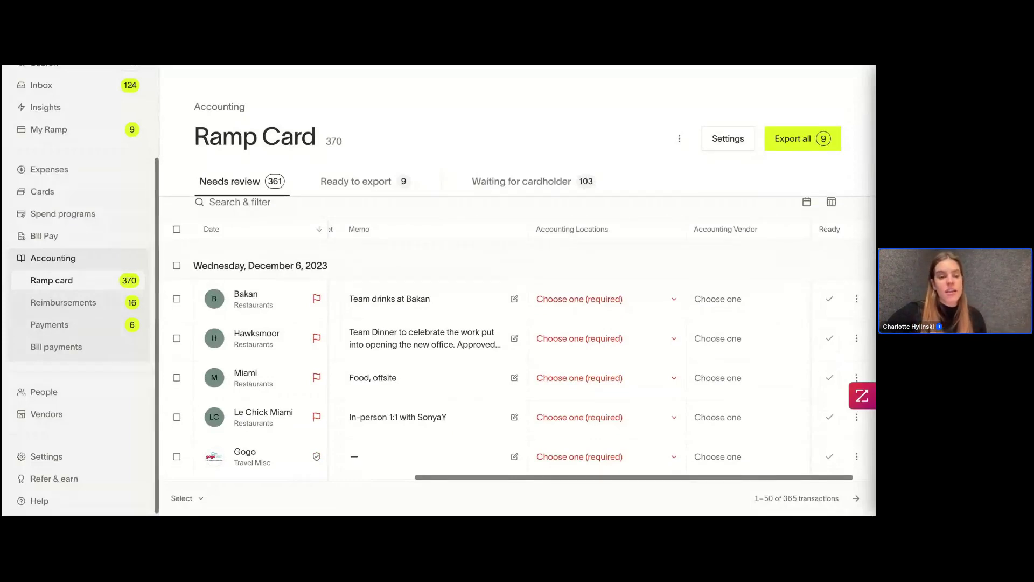
scroll(304, 269, "down", 5)
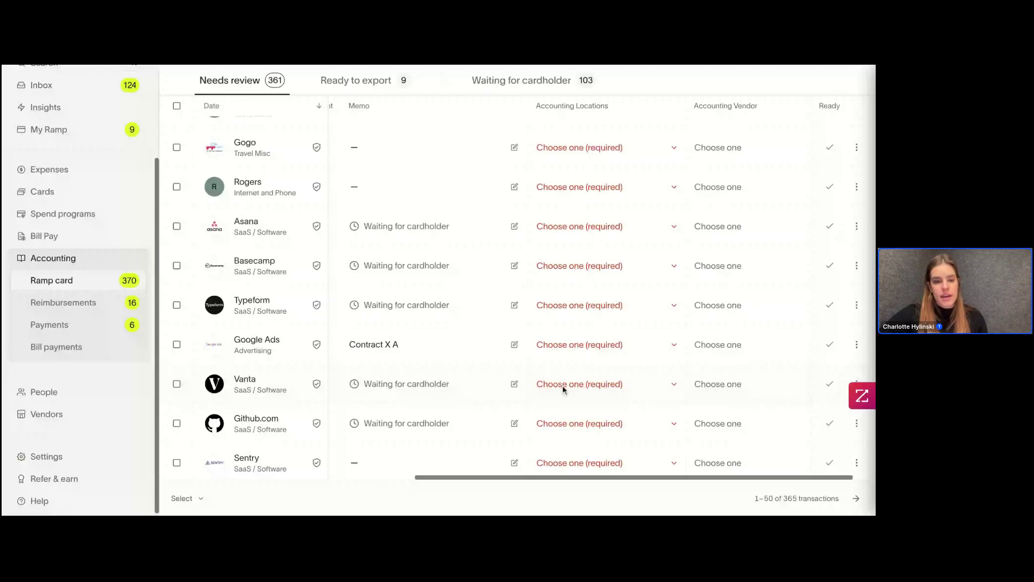
left_click(585, 229)
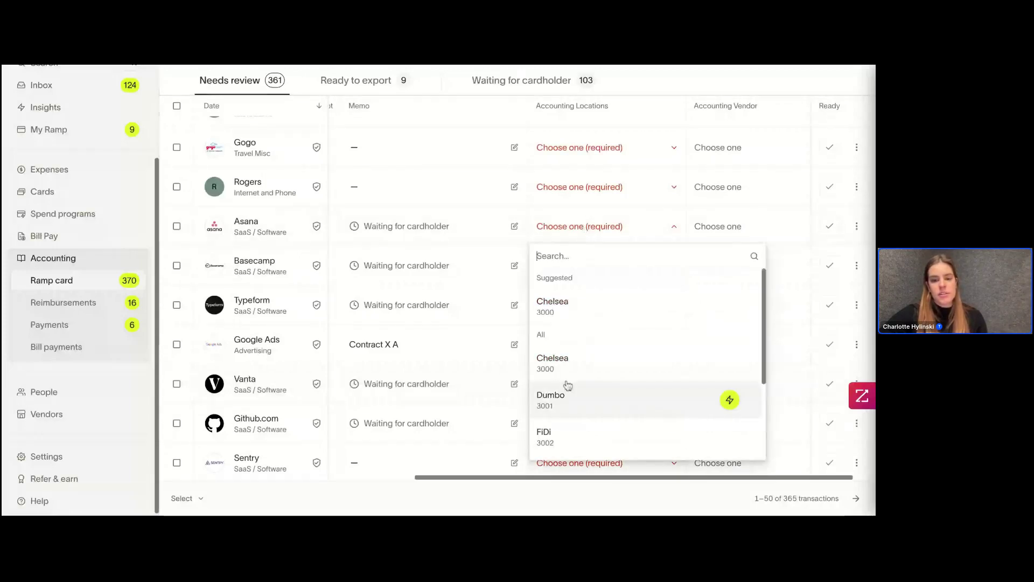
scroll(567, 384, "down", 3)
scroll(567, 385, "up", 1)
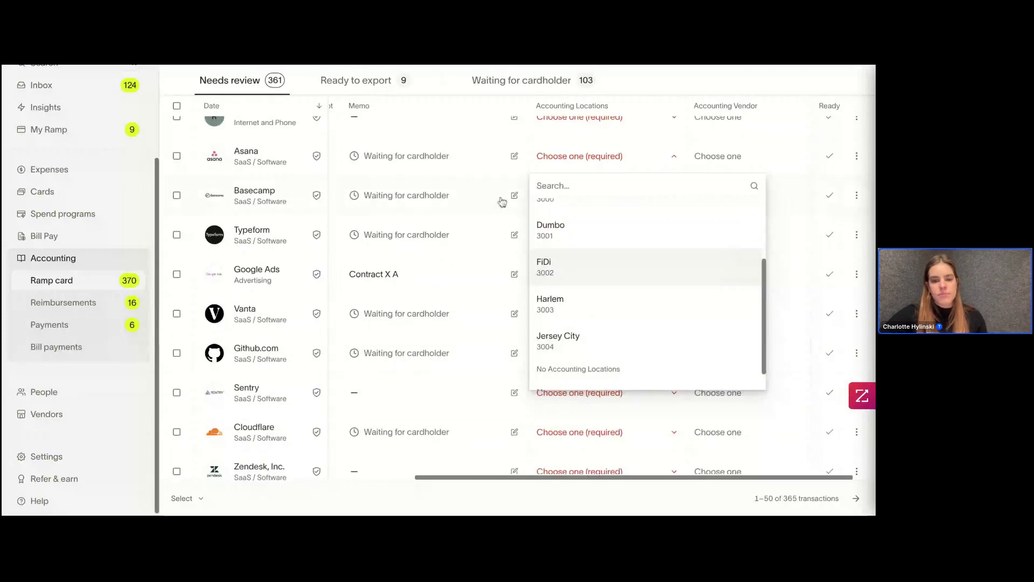
scroll(501, 201, "left", 2)
scroll(501, 201, "left", 10)
left_click(544, 196)
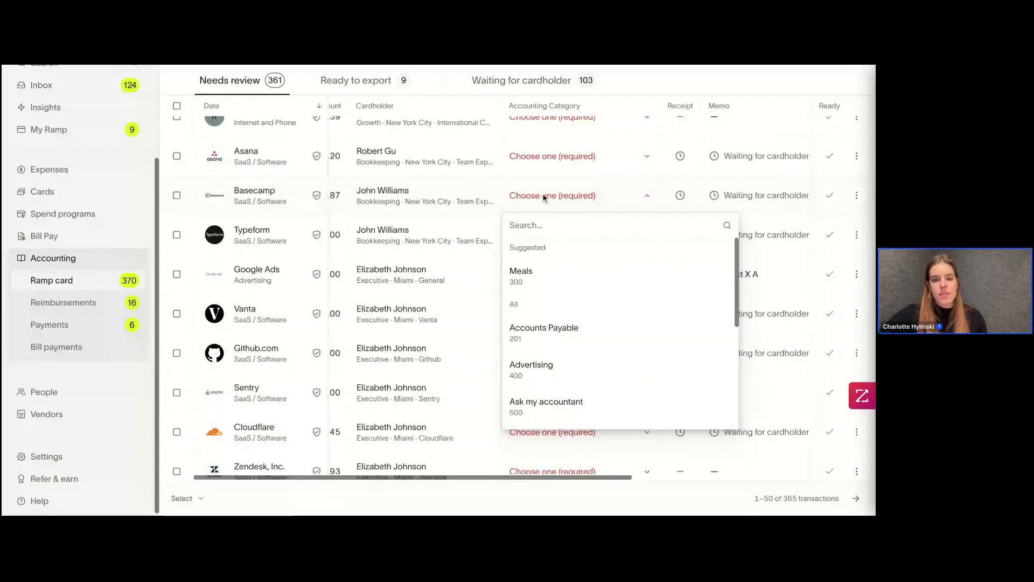
left_click(548, 156)
scroll(558, 293, "down", 3)
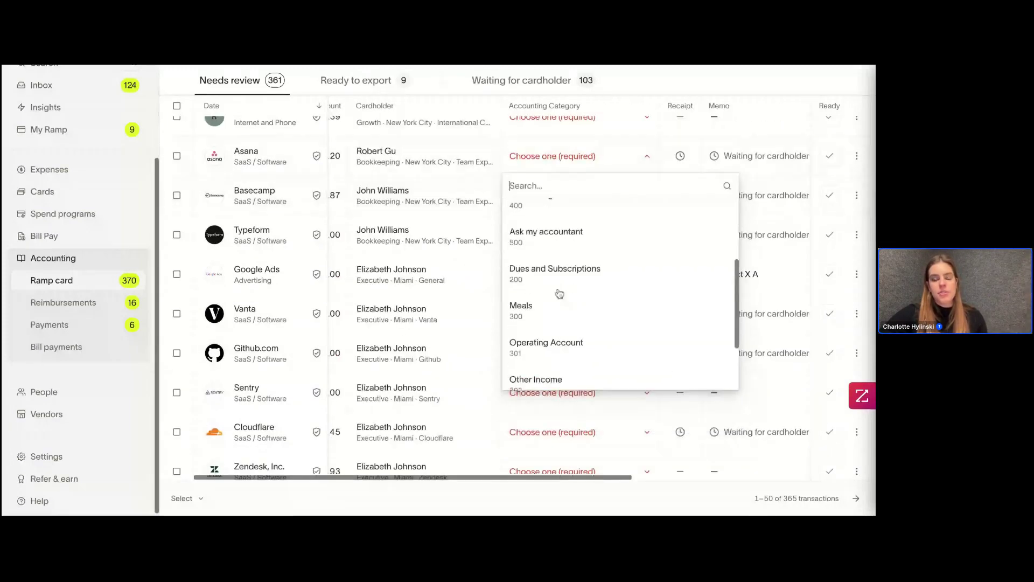
mouse_move(618, 258)
left_click(702, 255)
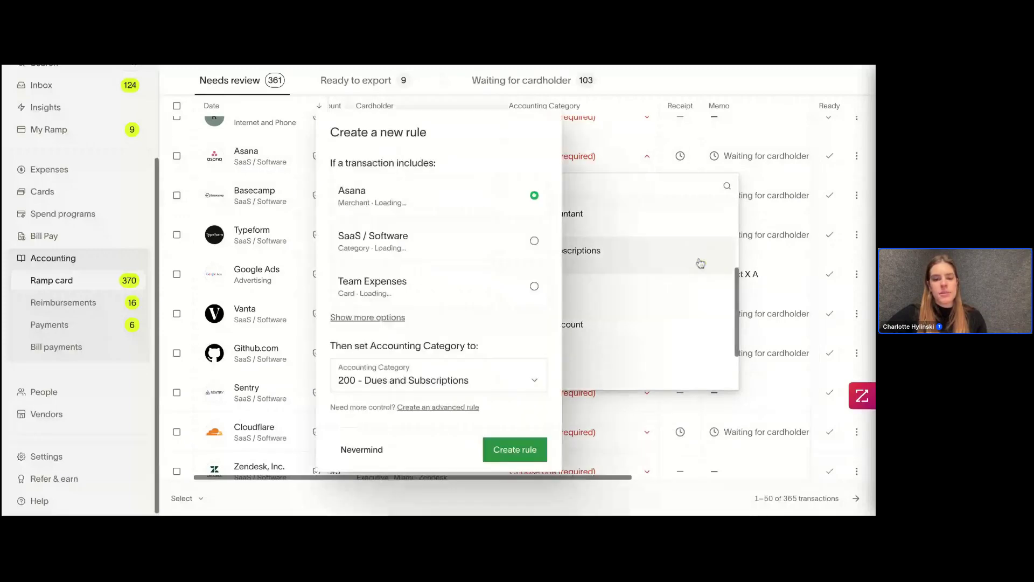
left_click(363, 450)
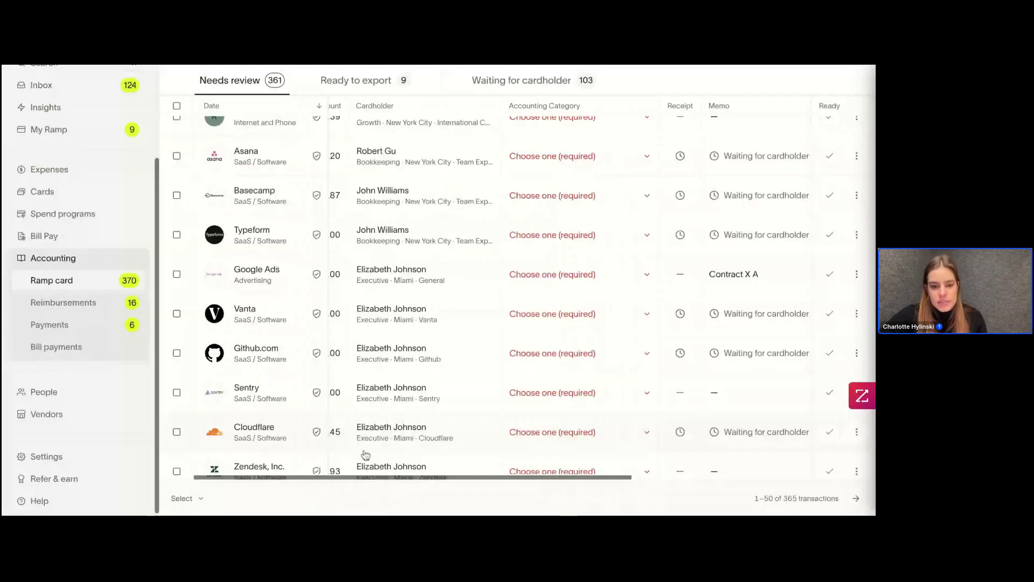
left_click(567, 278)
type("dues")
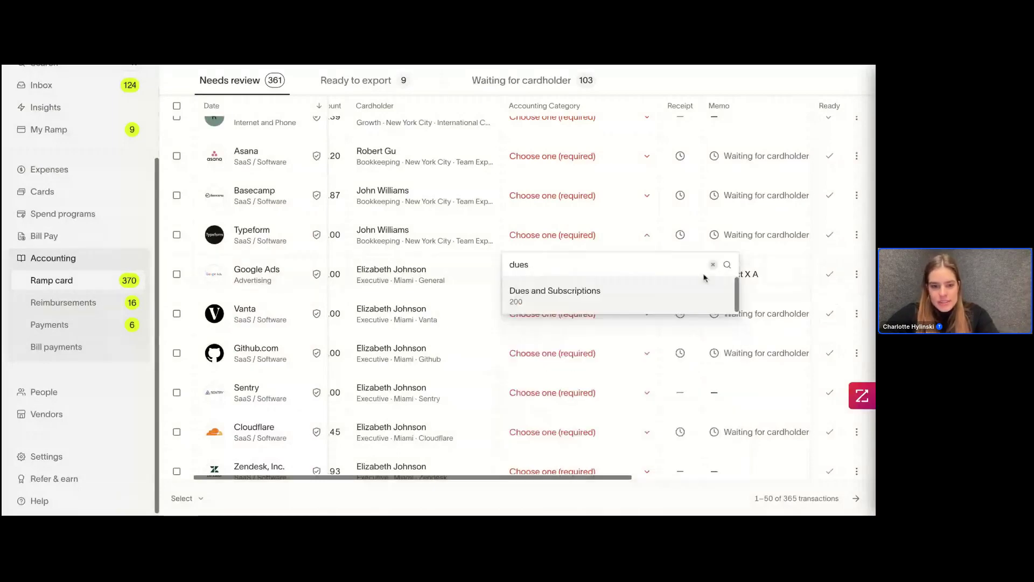
key("Return")
left_click(359, 451)
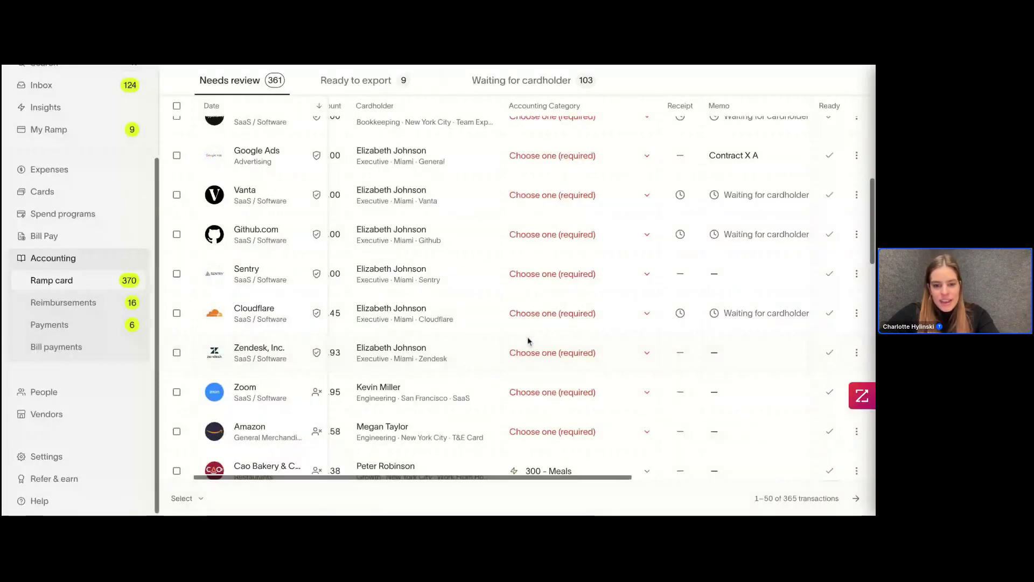
Create a rule from the Zoom transaction that sets the accounting category of all SaaS card transactions to 200 - Dues and Subscriptions.
left_click(519, 363)
type("dues")
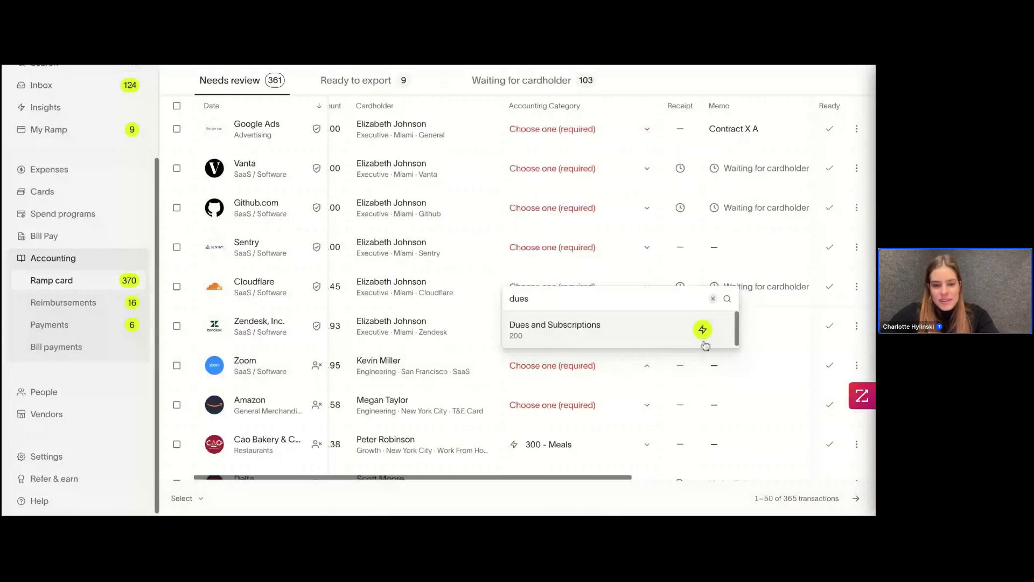
left_click(704, 331)
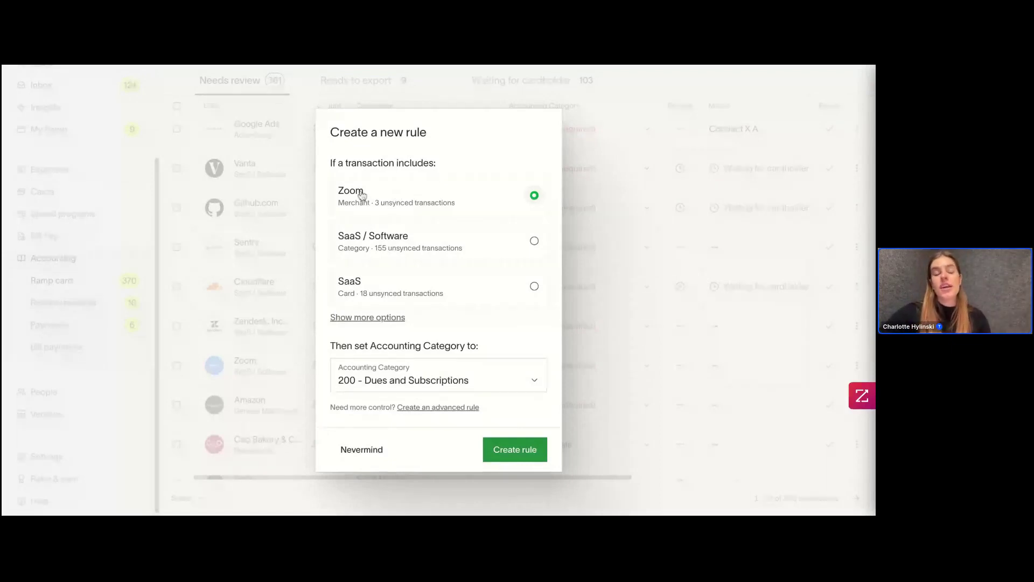
left_click(450, 251)
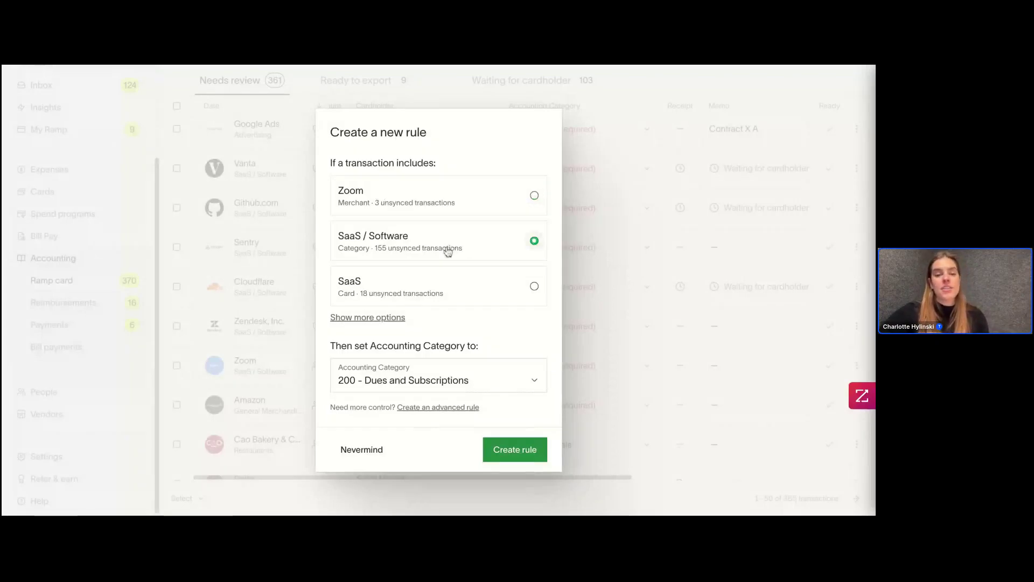
left_click(458, 300)
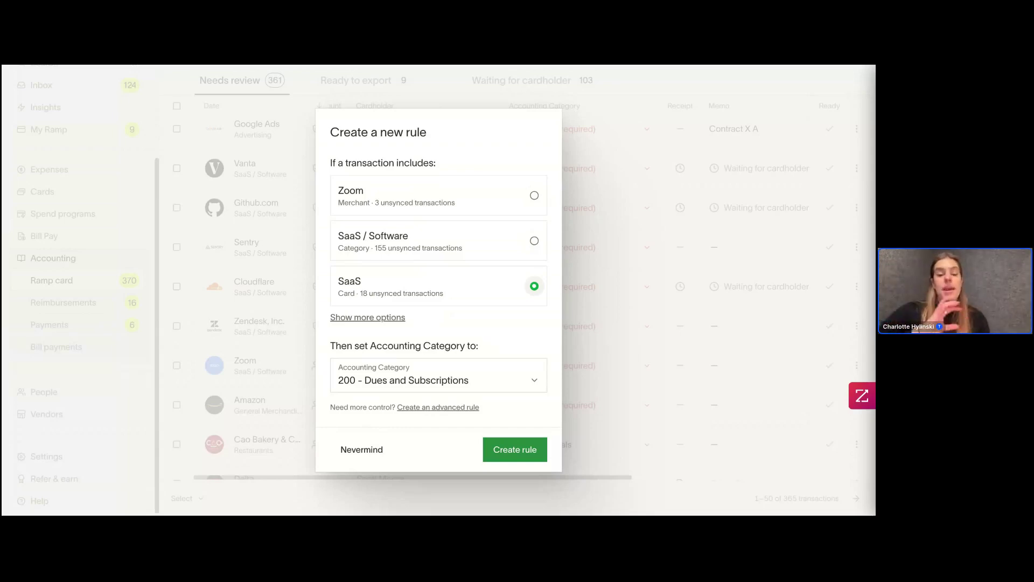
left_click(516, 454)
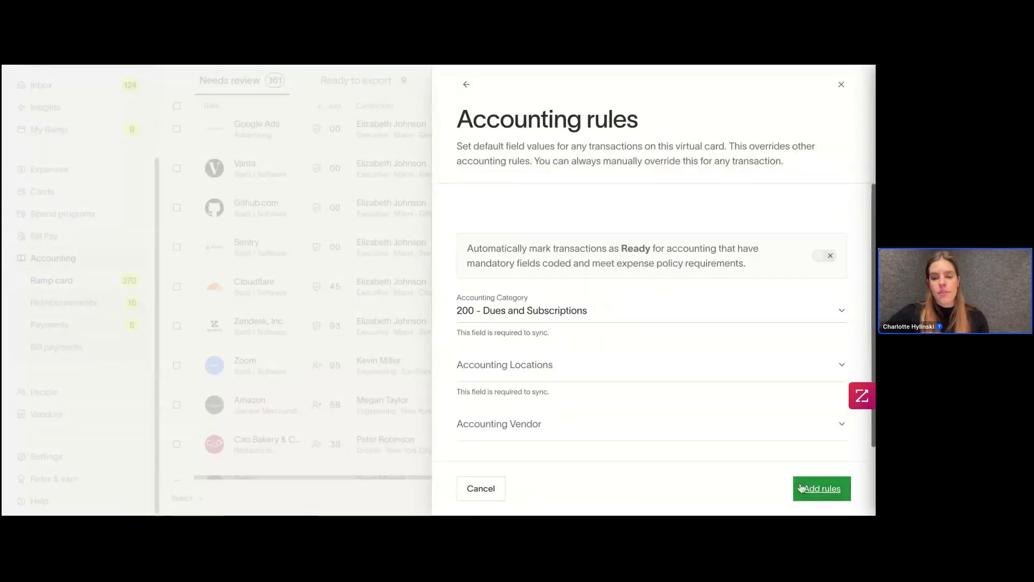
left_click(808, 488)
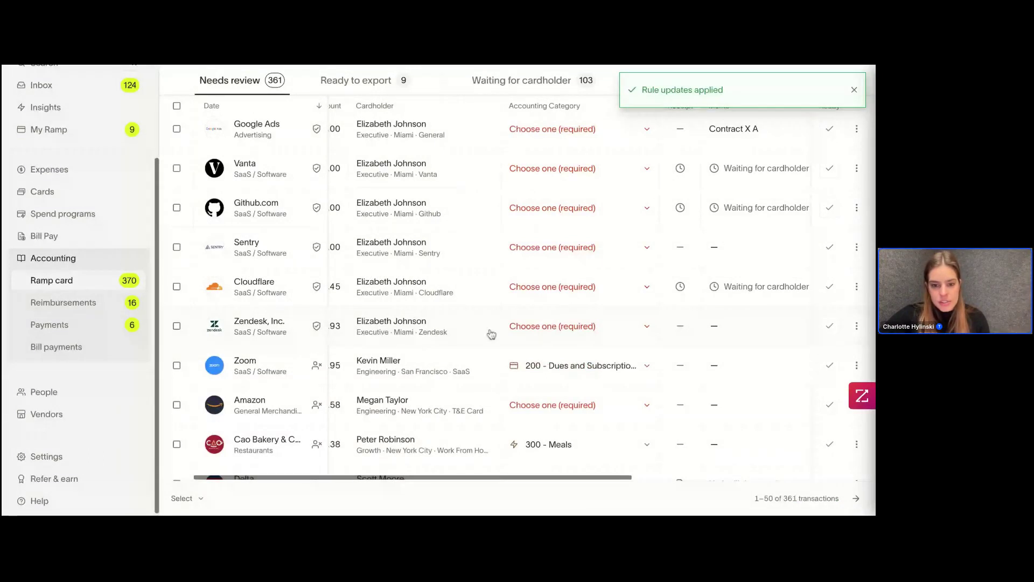
scroll(605, 335, "down", 1)
scroll(606, 335, "down", 1)
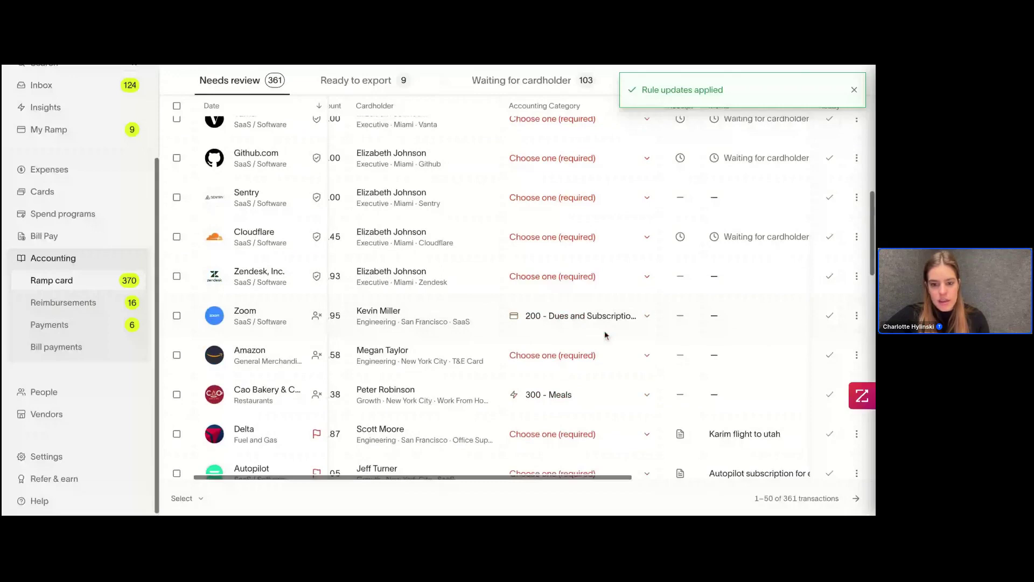
scroll(605, 335, "down", 3)
scroll(605, 335, "up", 2)
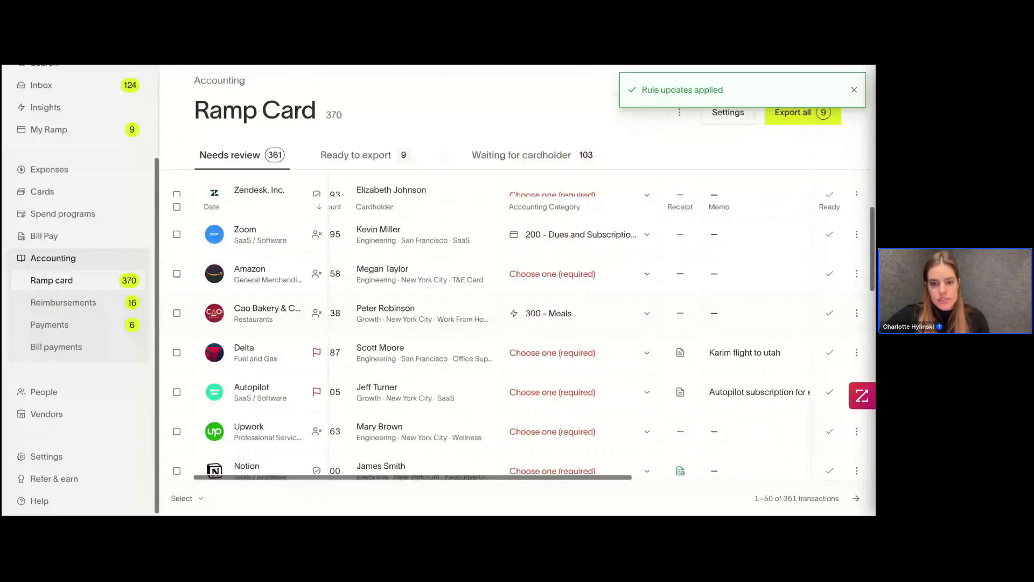
Set the accounting location of the Segment transaction to 3000 - Chelsea and mark it as ready.
scroll(606, 335, "down", 3)
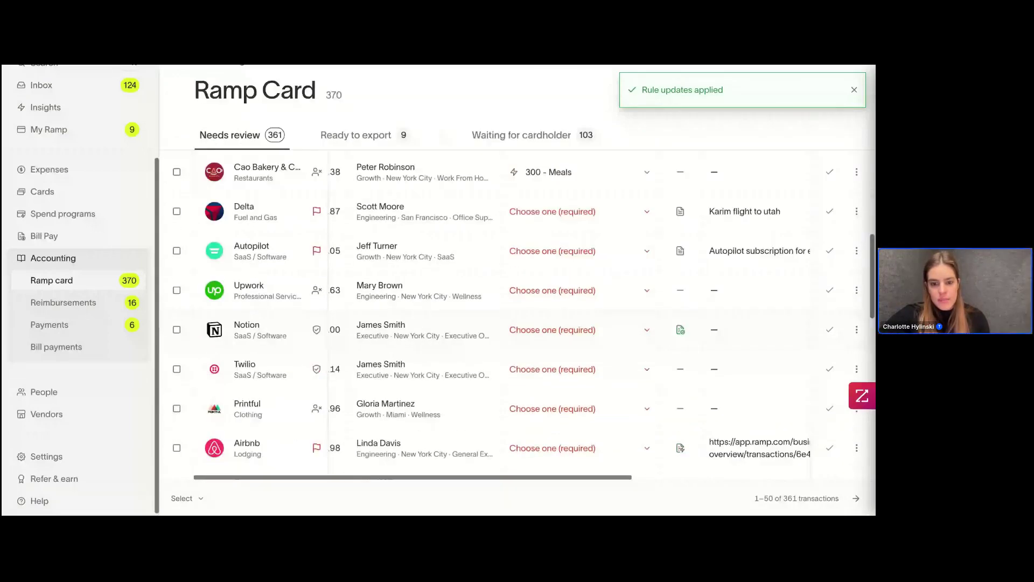
scroll(351, 371, "down", 5)
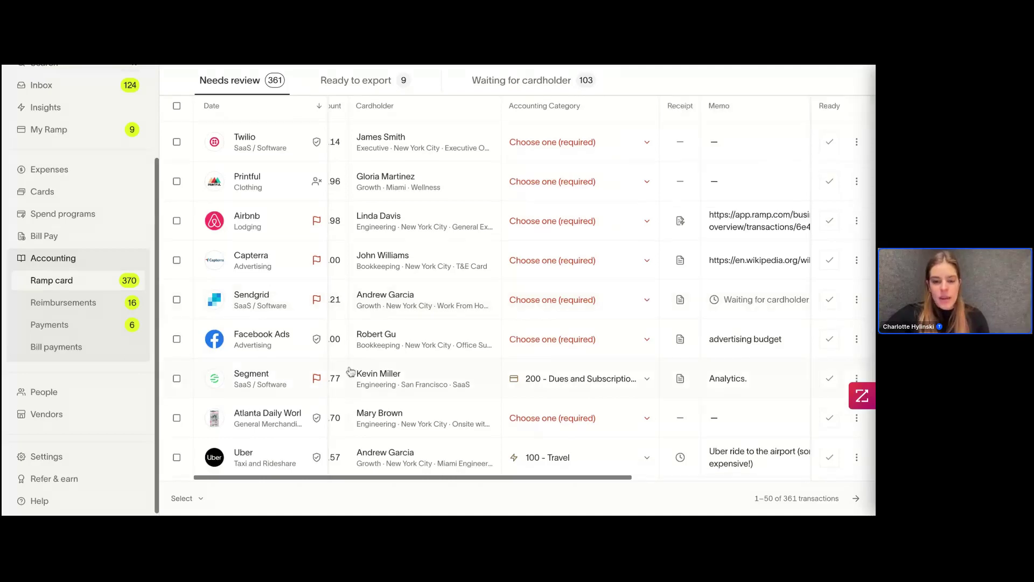
scroll(677, 382, "right", 4)
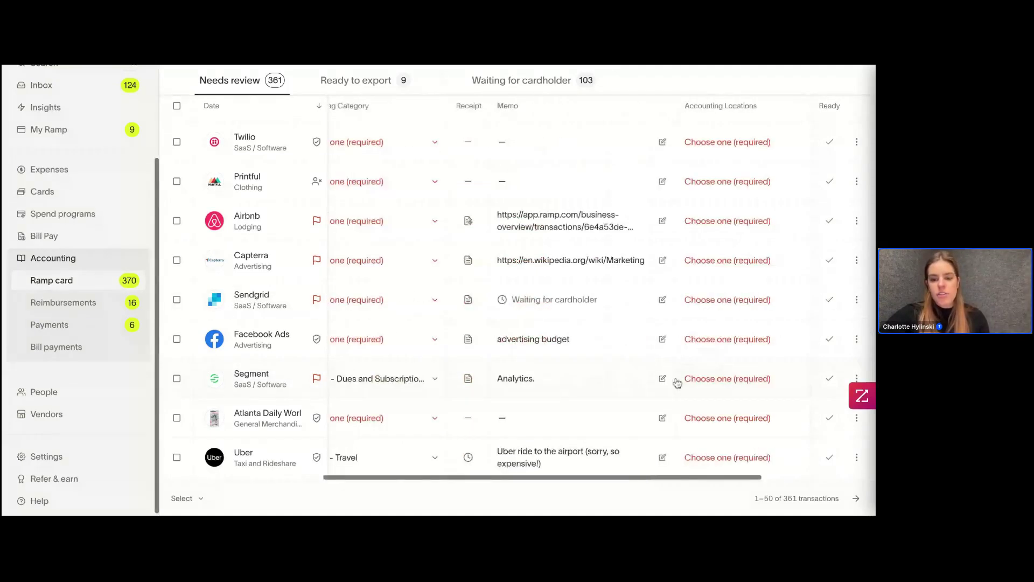
left_click(677, 382)
left_click(636, 309)
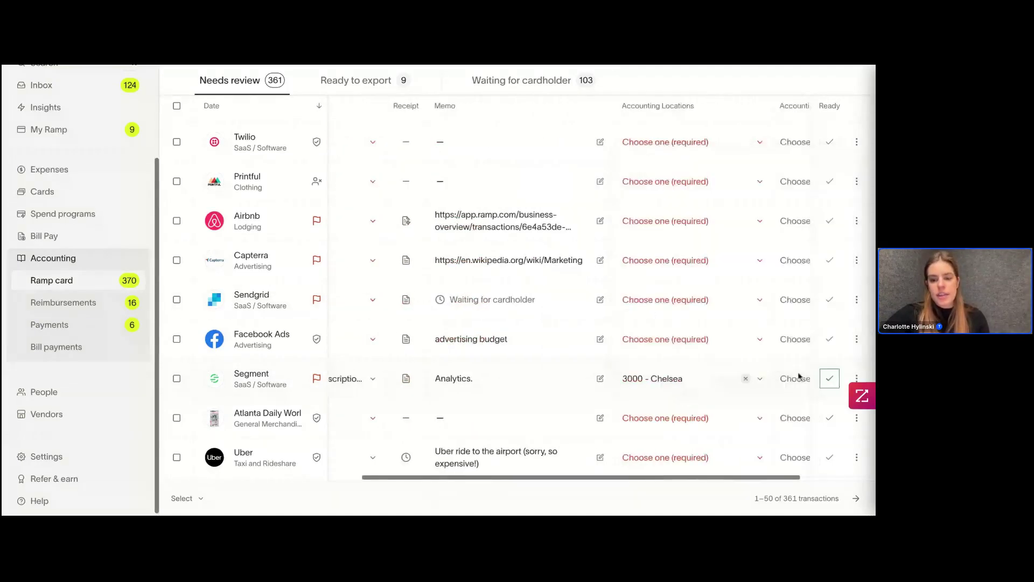
left_click(829, 378)
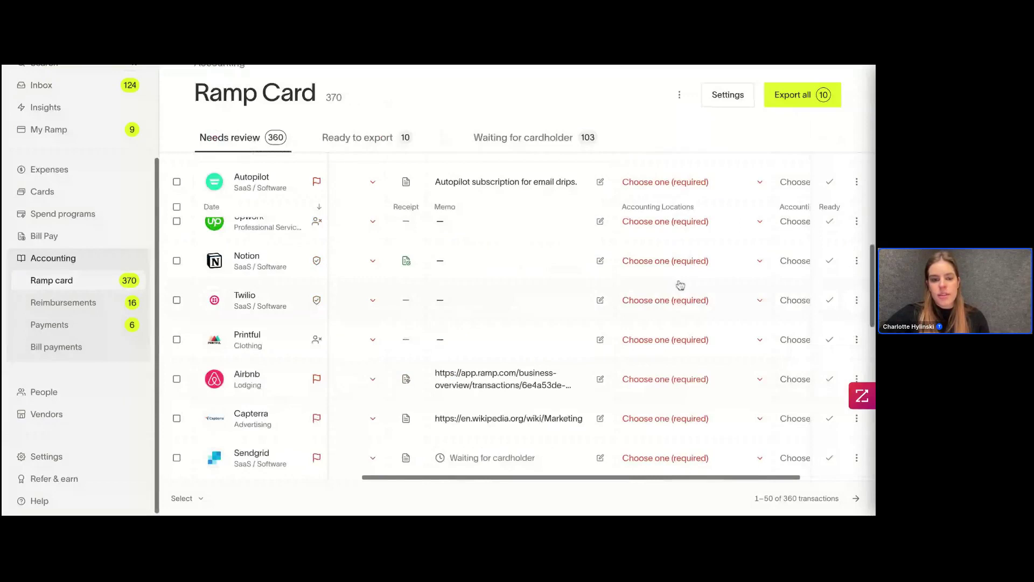
Set the accounting location of the Zoom transaction to 3004 - Jersey City and mark it as ready.
left_click(673, 339)
left_click(675, 215)
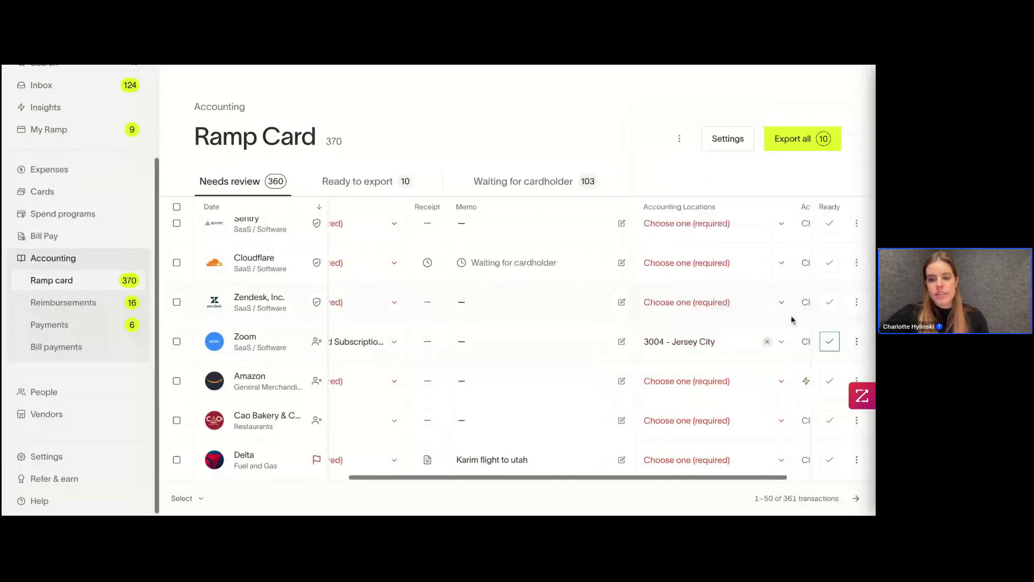
left_click(830, 340)
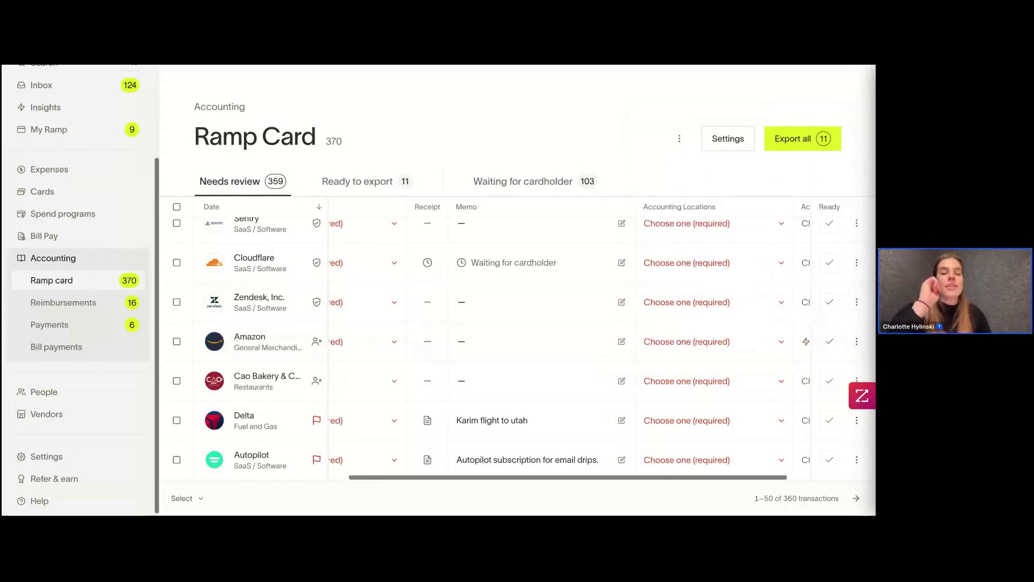
scroll(397, 333, "left", 5)
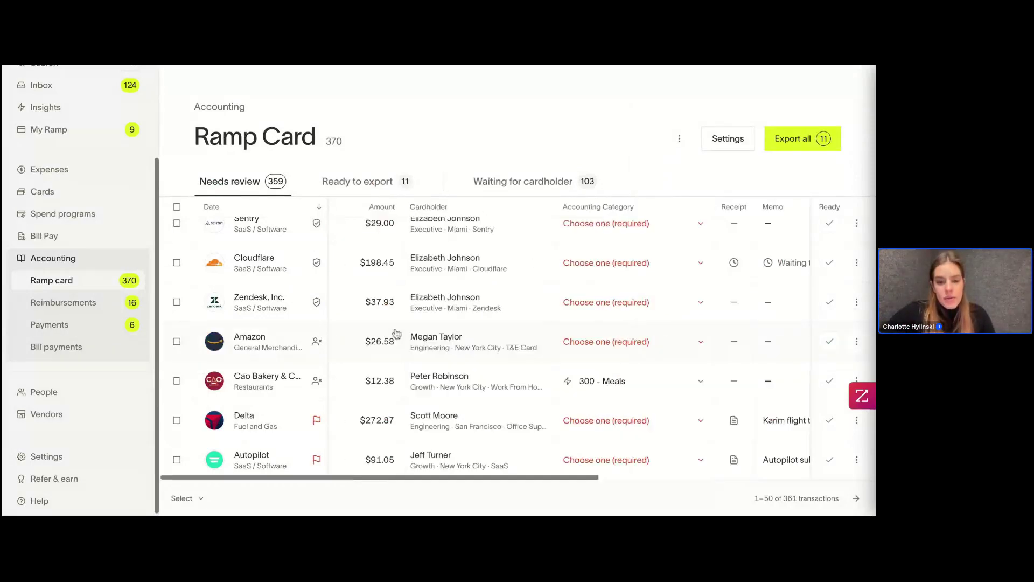
left_click(700, 341)
left_click(397, 334)
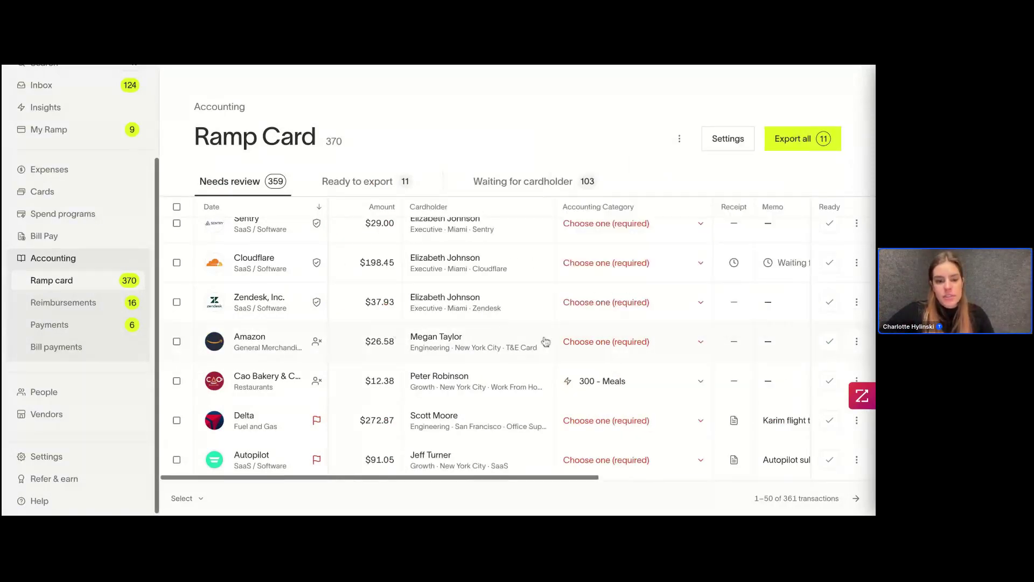
left_click(571, 342)
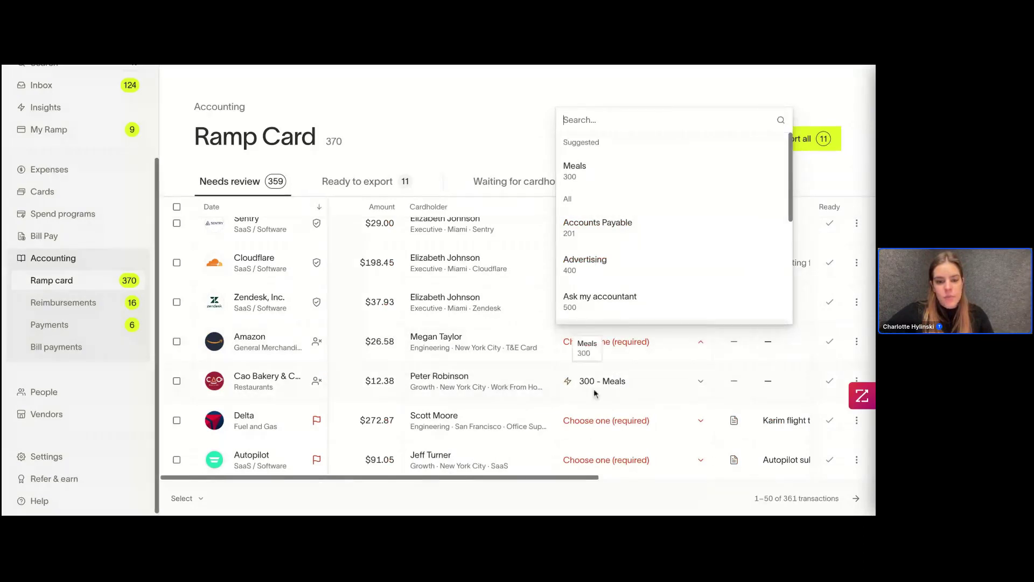
left_click(633, 393)
Start a new rule from the Delta transaction that sets the accounting category to 100 - Travel.
left_click(611, 417)
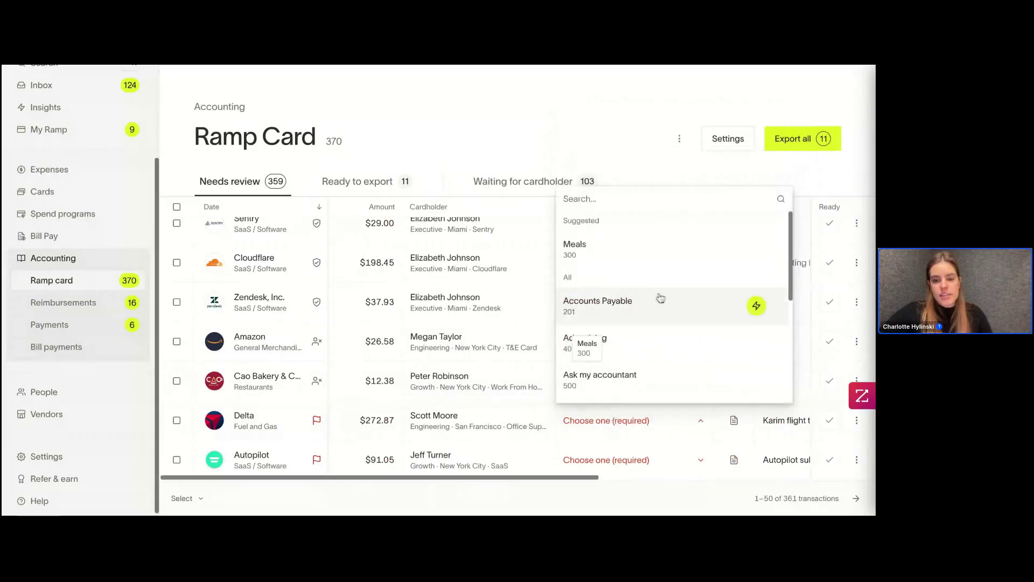
scroll(755, 302, "down", 5)
left_click(756, 383)
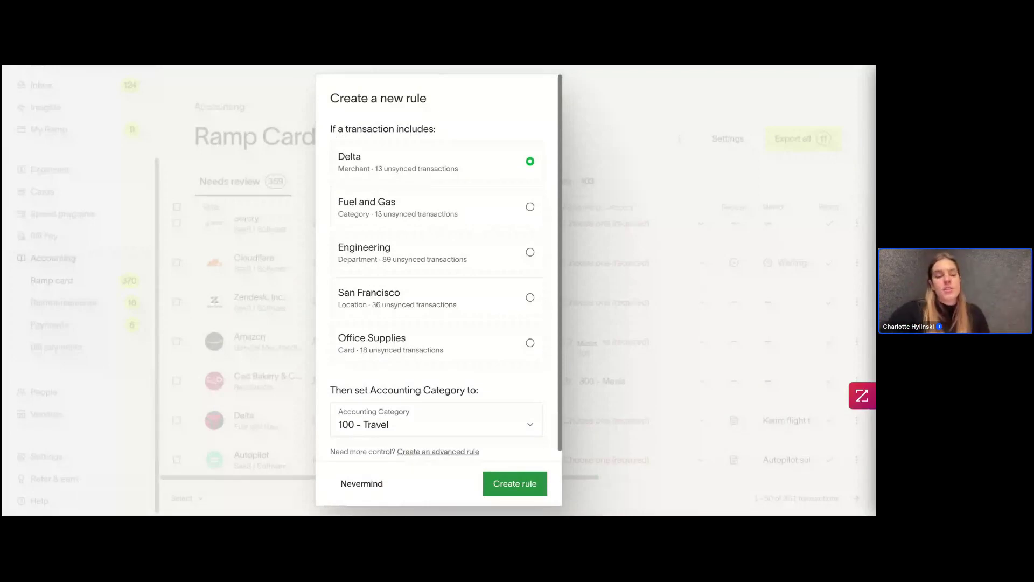
Try the Fuel and Gas category, Engineering department, San Francisco location and Office Supplies card as the rule's condition.
left_click(354, 205)
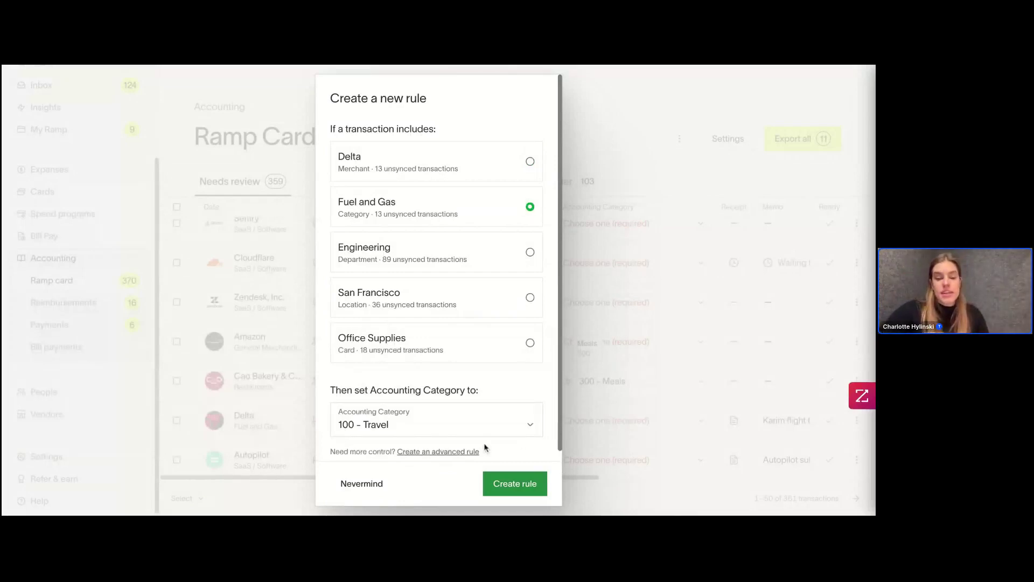
left_click(451, 247)
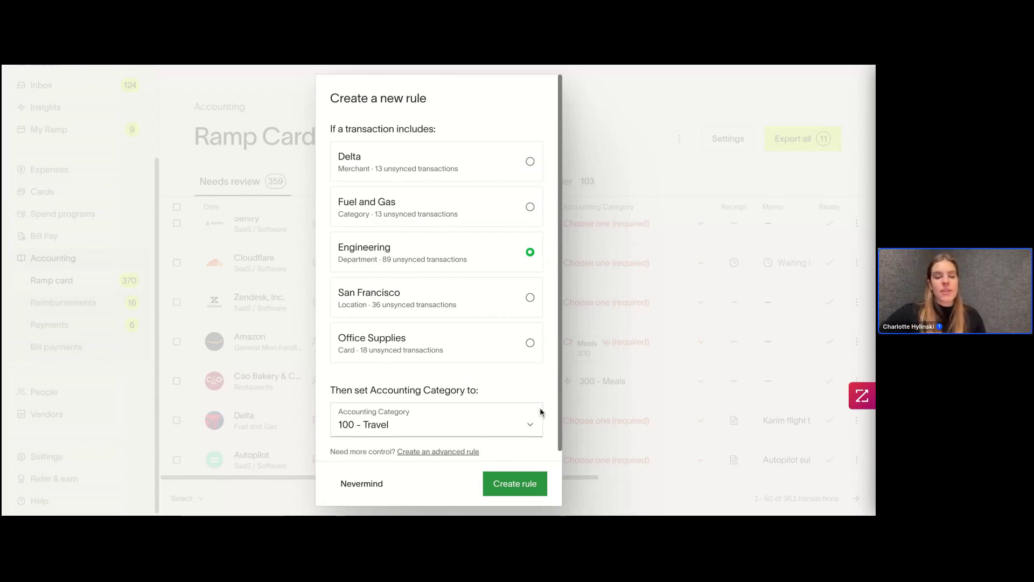
left_click(529, 297)
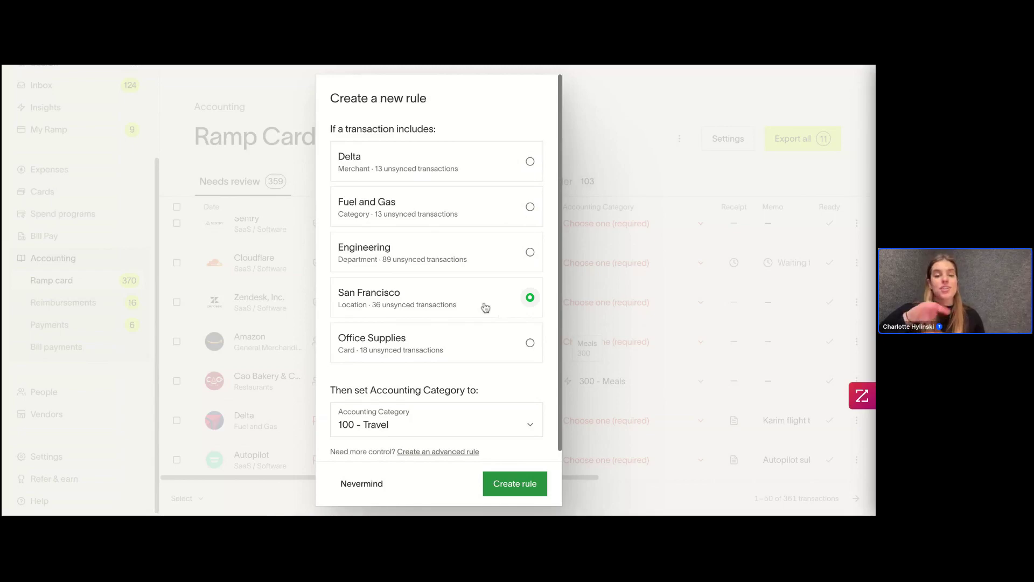
left_click(482, 336)
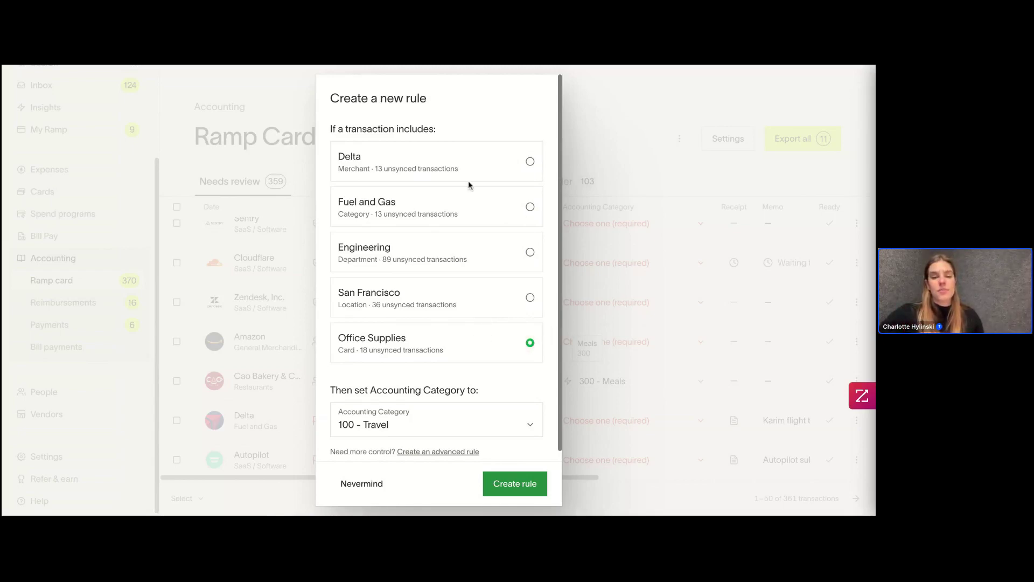
Base the rule on the Delta merchant and create it.
left_click(462, 167)
left_click(495, 487)
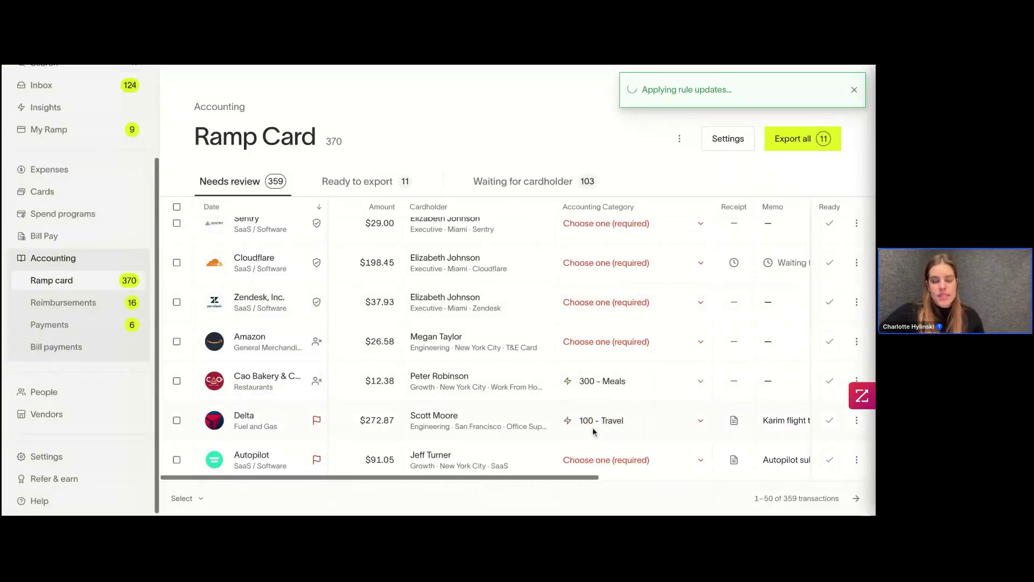
Set the accounting location of the Delta transaction to 3001 - Dumbo and mark it as ready.
scroll(592, 431, "right", 5)
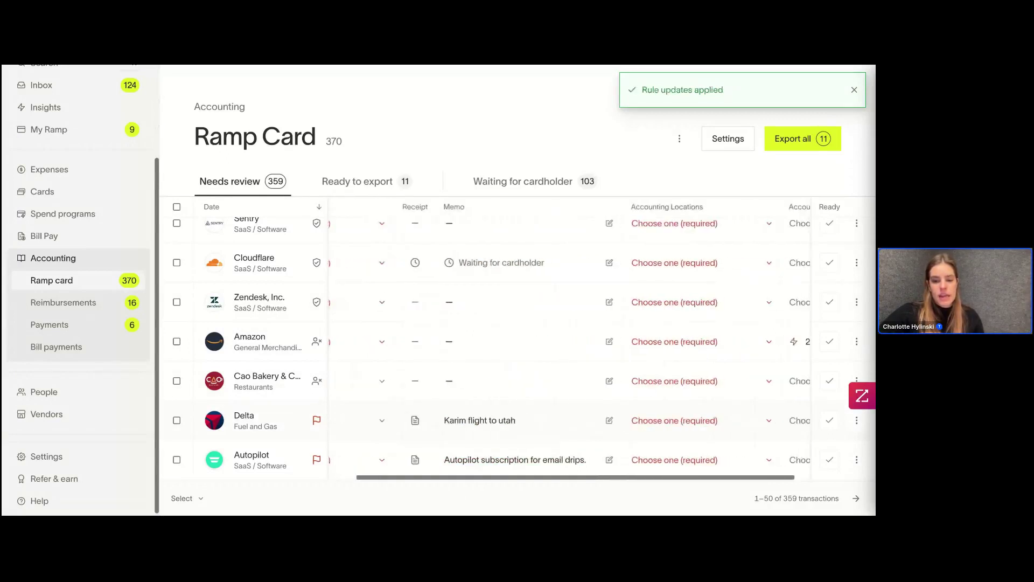
left_click(580, 422)
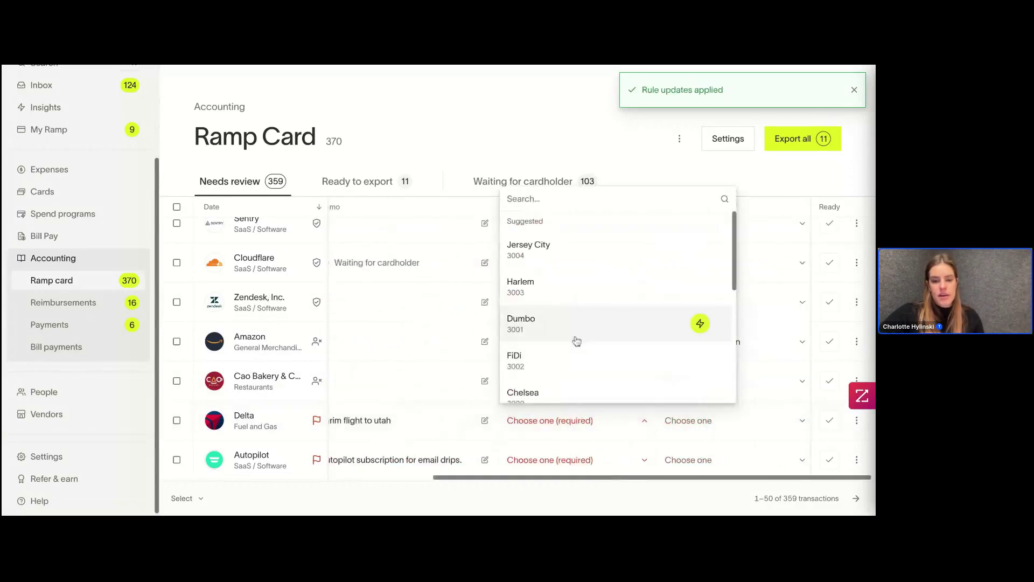
left_click(611, 331)
left_click(828, 419)
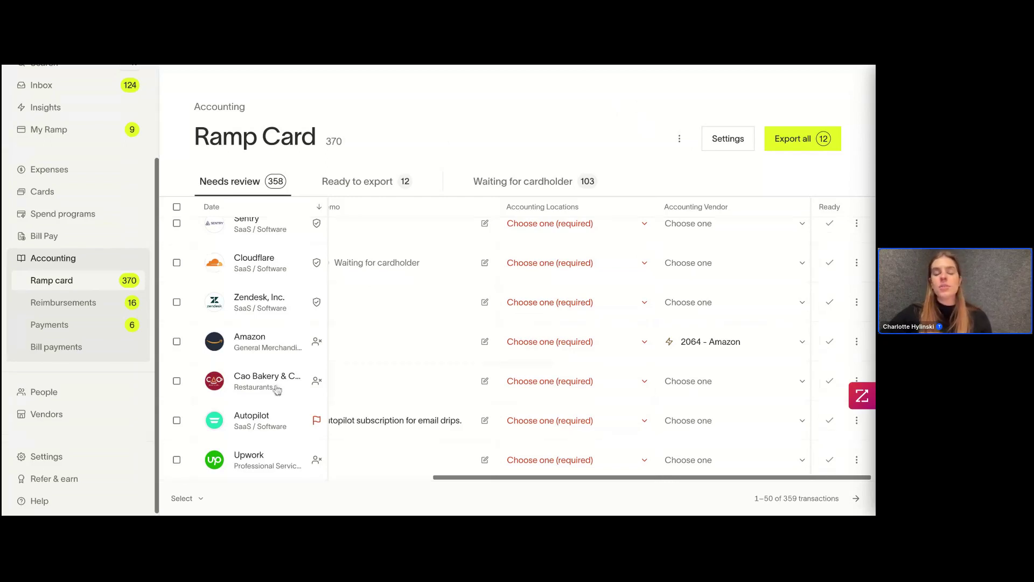
Open the export review for all ready transactions and examine each one's vendor, category and amount.
left_click(790, 140)
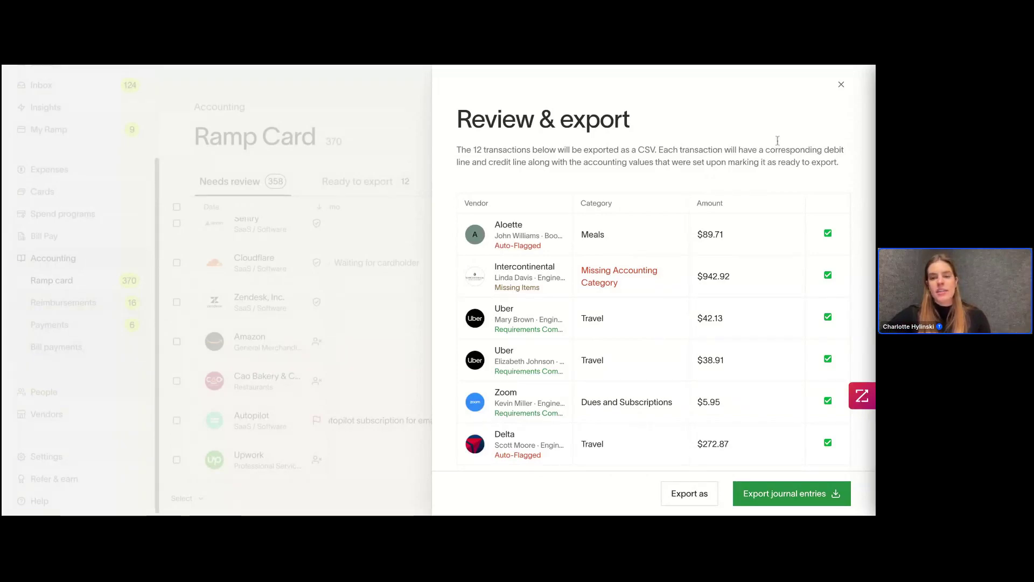
left_click(841, 84)
left_click(793, 139)
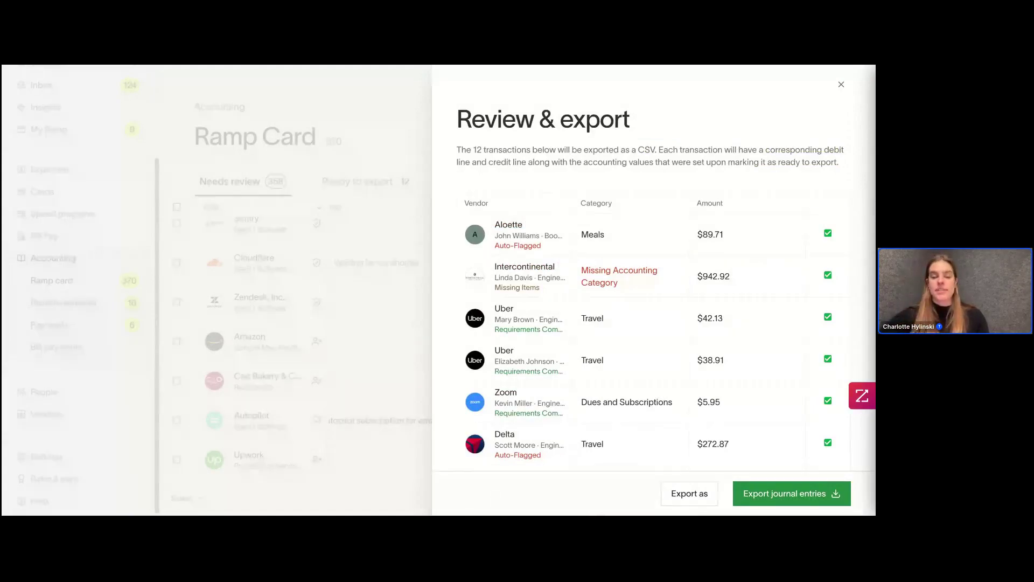
scroll(504, 429, "down", 3)
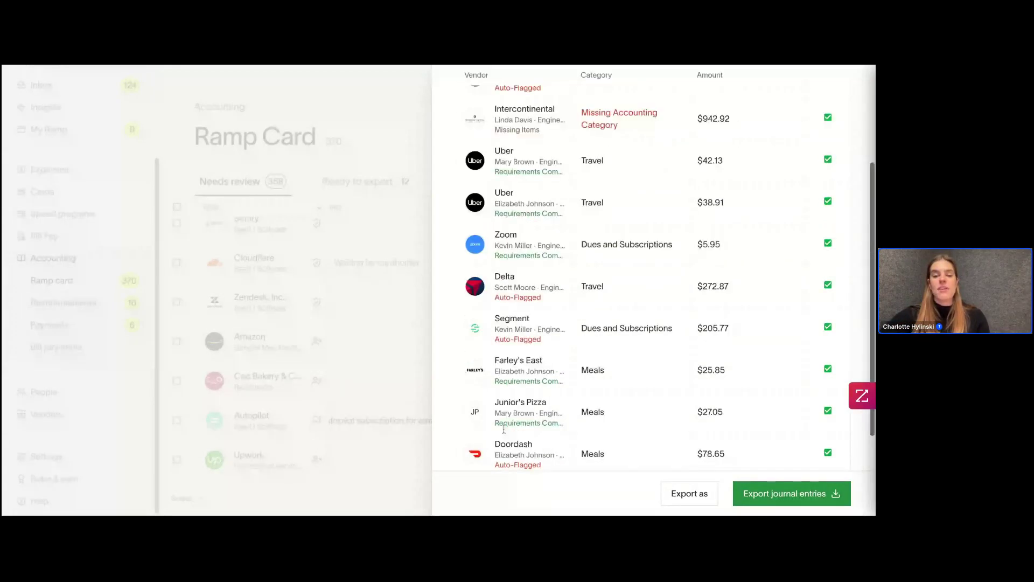
scroll(503, 429, "down", 3)
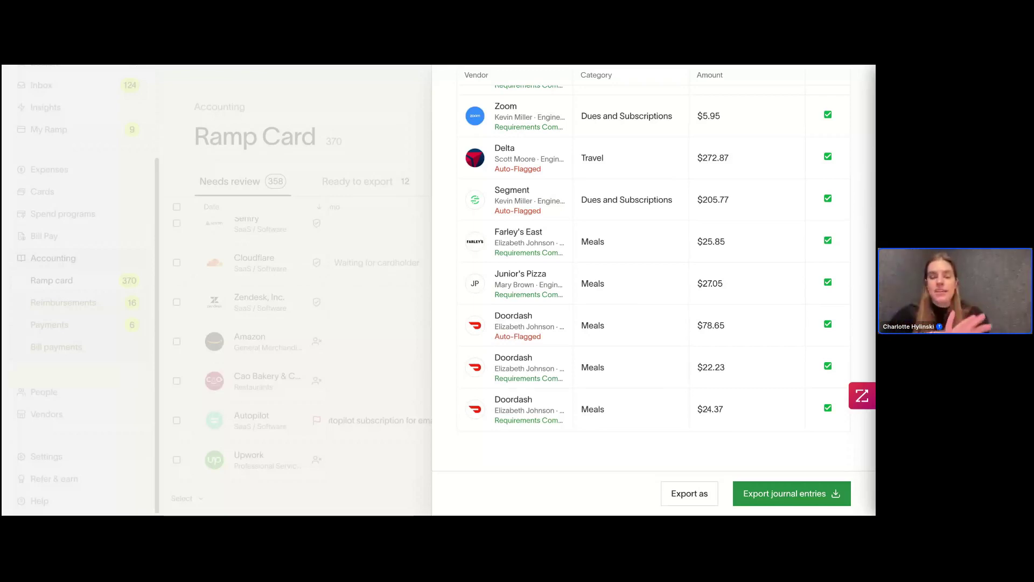
scroll(652, 270, "up", 3)
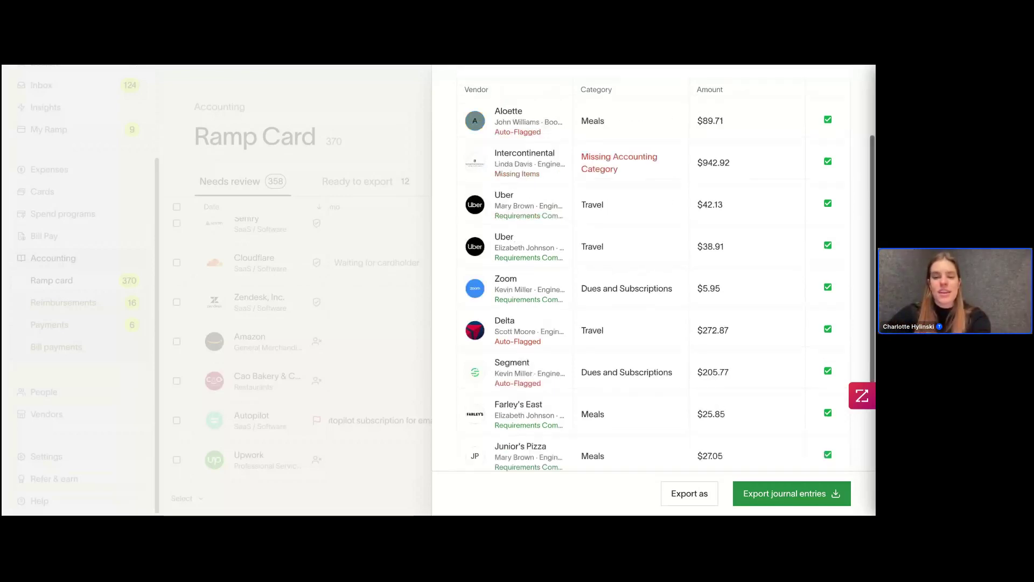
scroll(564, 300, "up", 2)
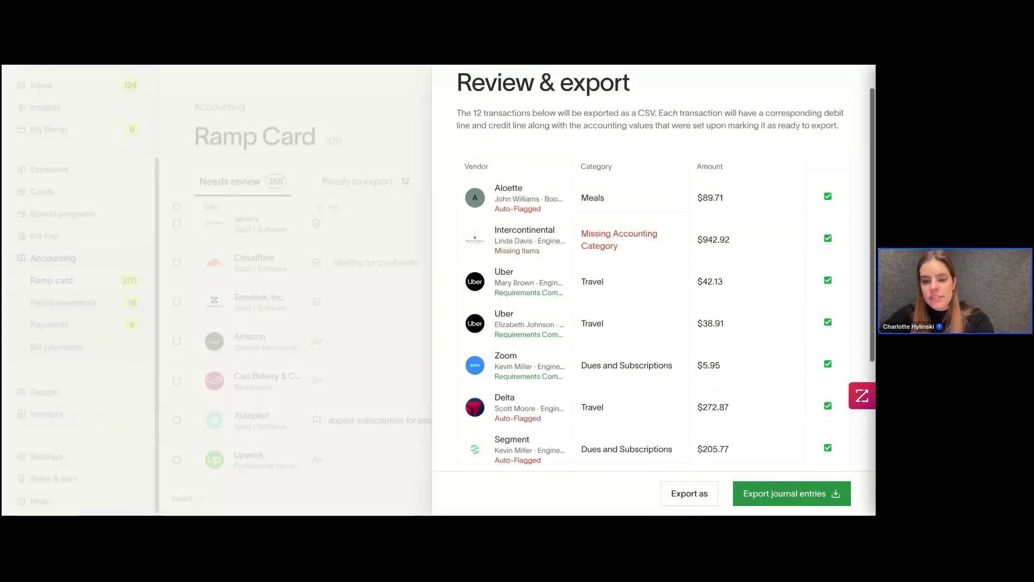
scroll(587, 247, "down", 2)
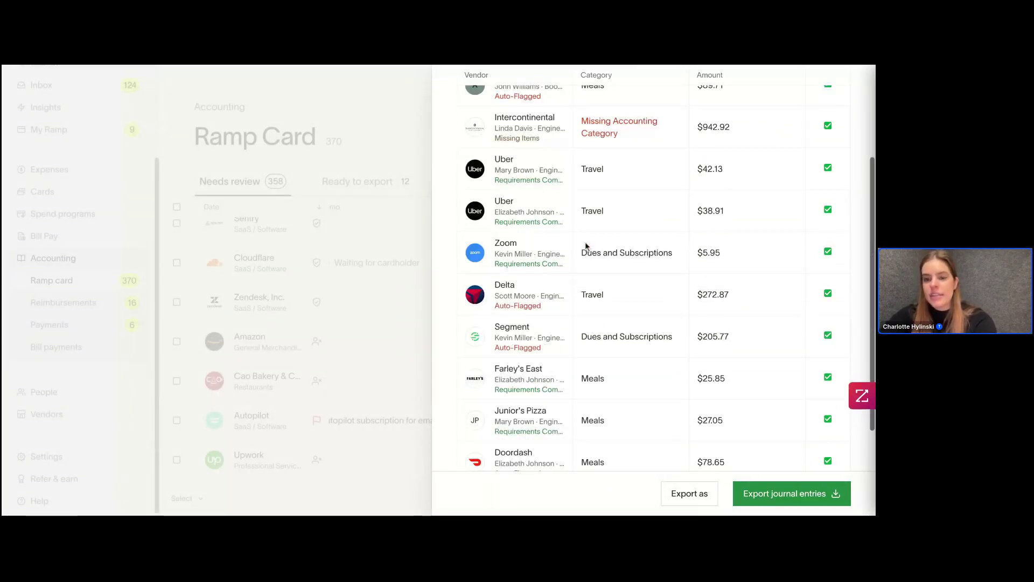
scroll(586, 246, "up", 3)
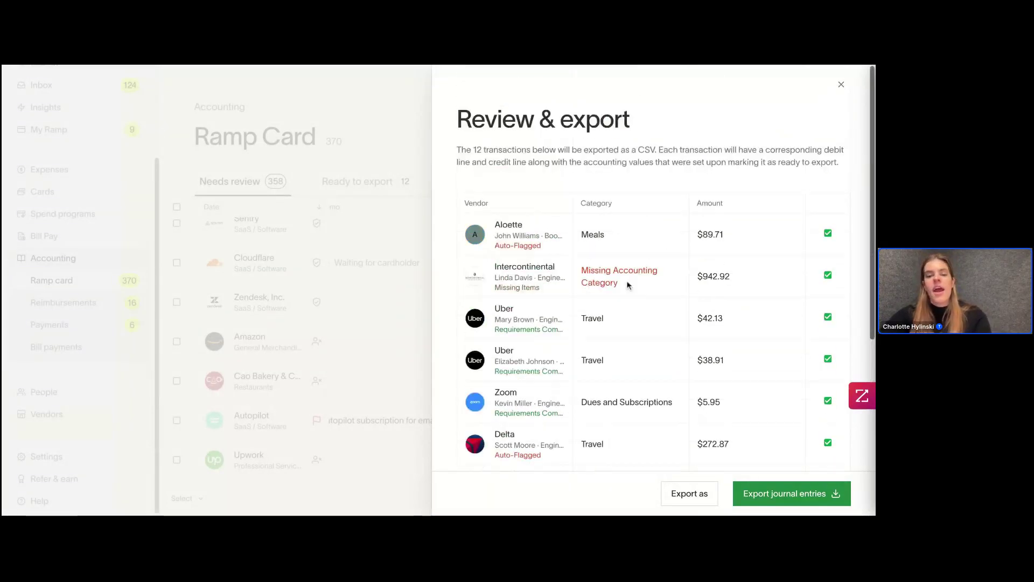
Exclude the Intercontinental transaction from the export and close the review.
left_click(828, 275)
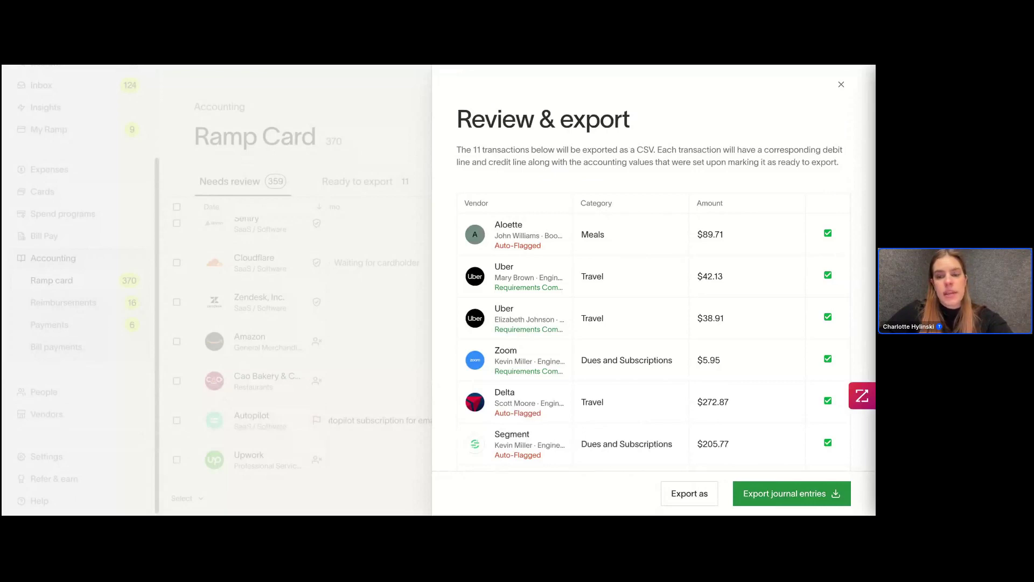
left_click(842, 85)
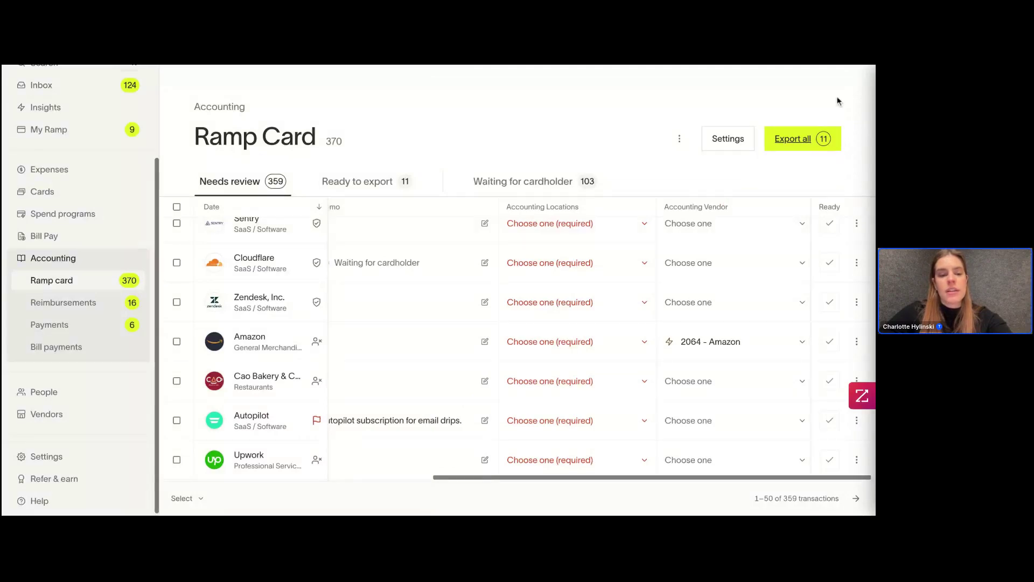
Select all transactions on the needs-review page and clear the selection again.
left_click(176, 207)
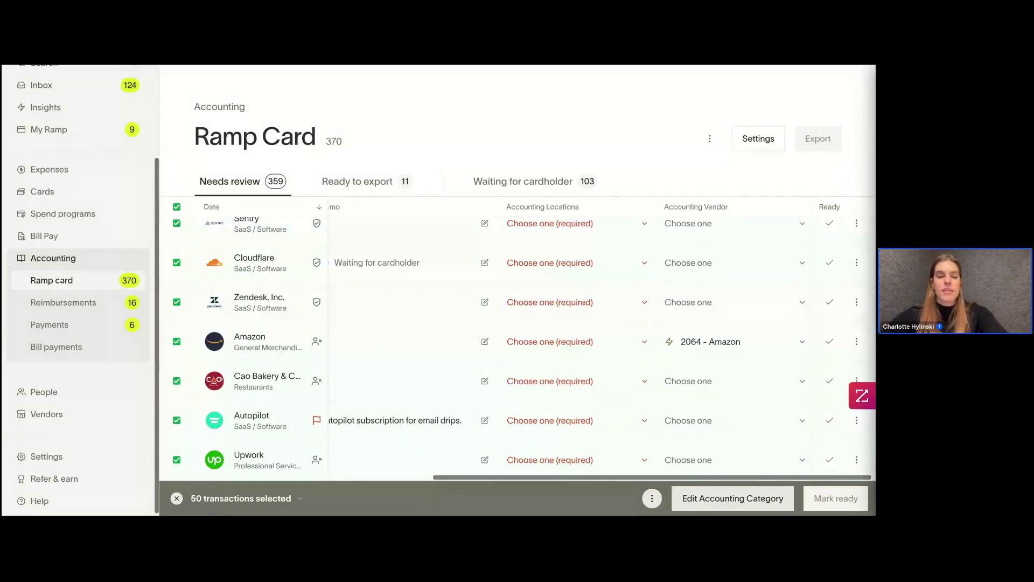
left_click(177, 207)
Reopen the export review, look through the included transactions and check the alternative export options.
left_click(812, 146)
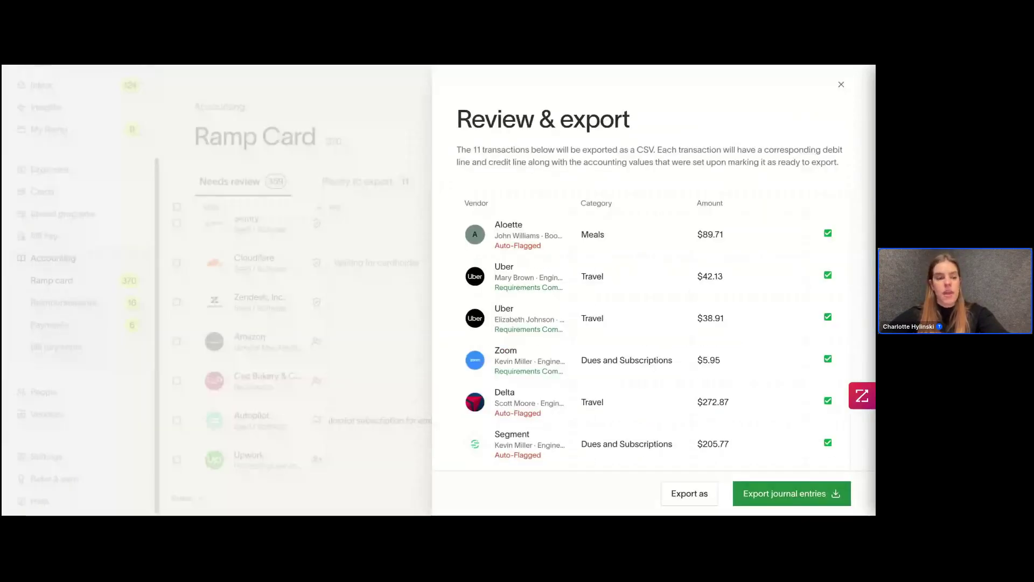
scroll(806, 308, "down", 1)
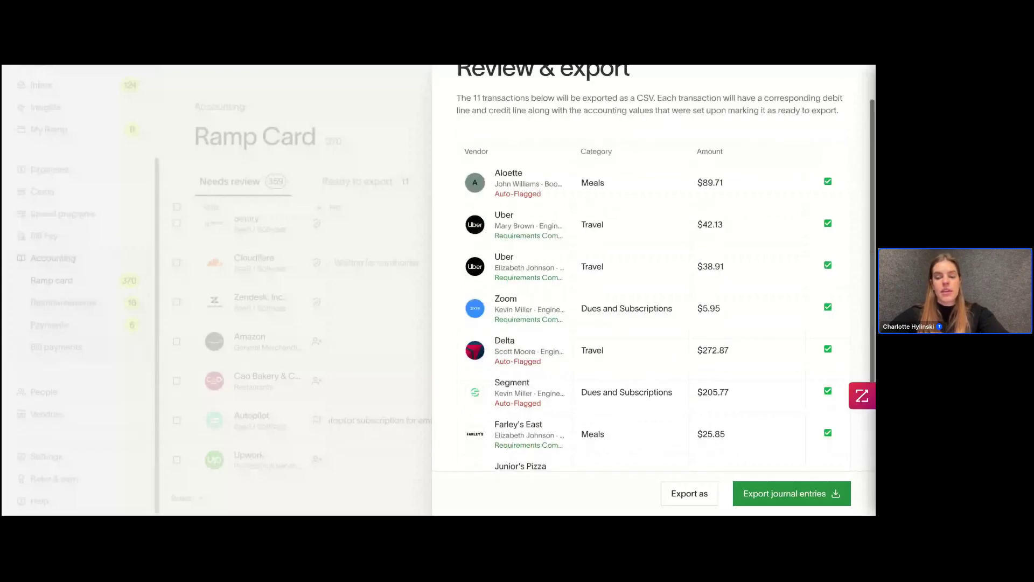
scroll(654, 291, "down", 1)
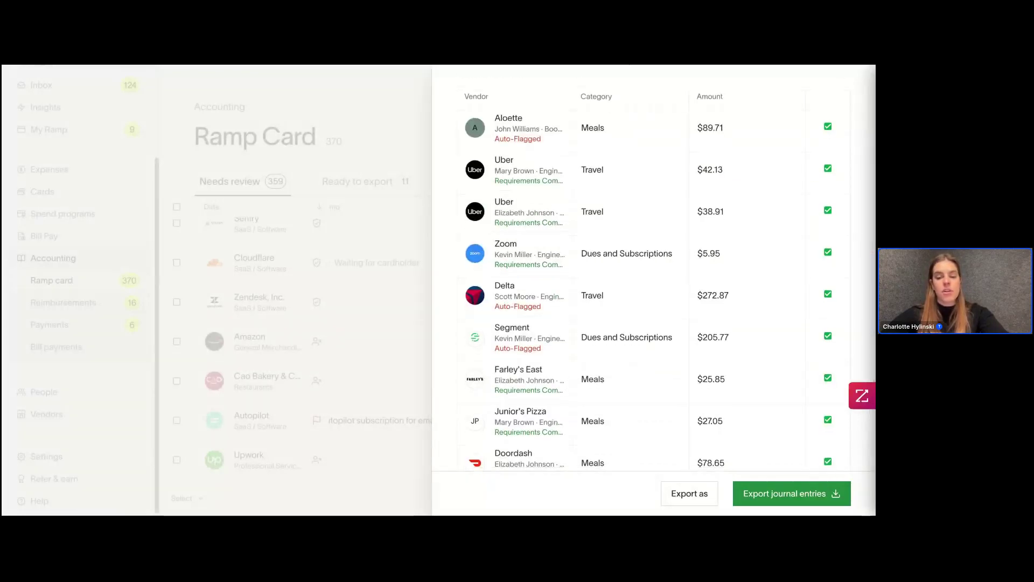
left_click(690, 494)
left_click(573, 492)
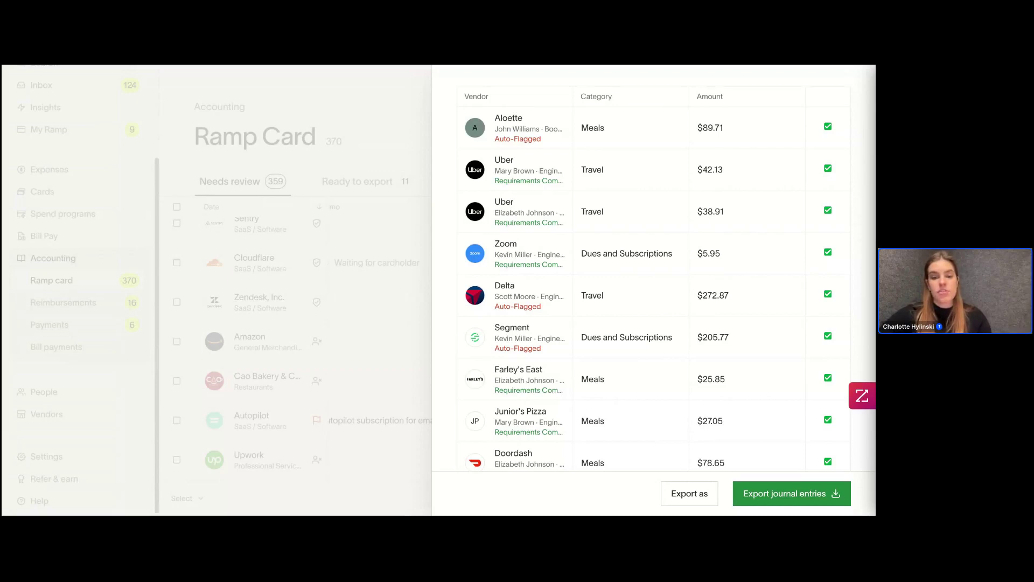
Export the journal entries and examine the date, user and merchant columns of the exported CSV in Numbers.
left_click(773, 498)
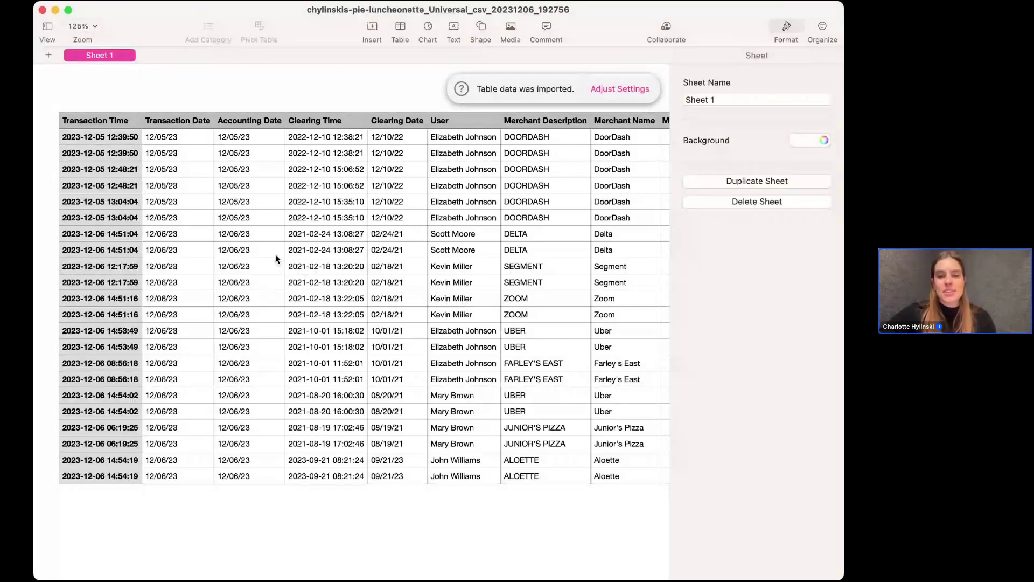
scroll(276, 254, "right", 5)
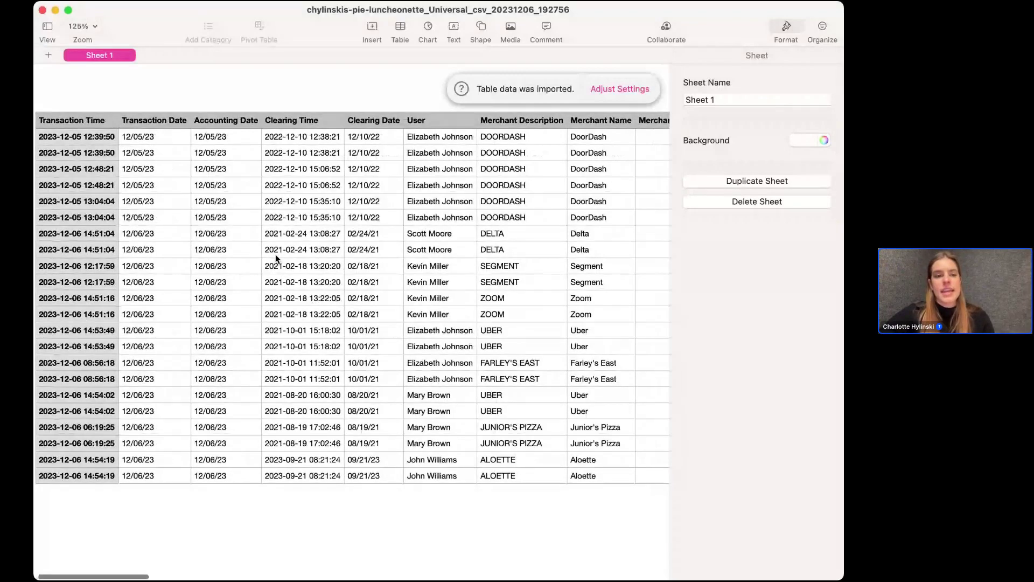
scroll(276, 254, "down", 2)
scroll(276, 258, "left", 3)
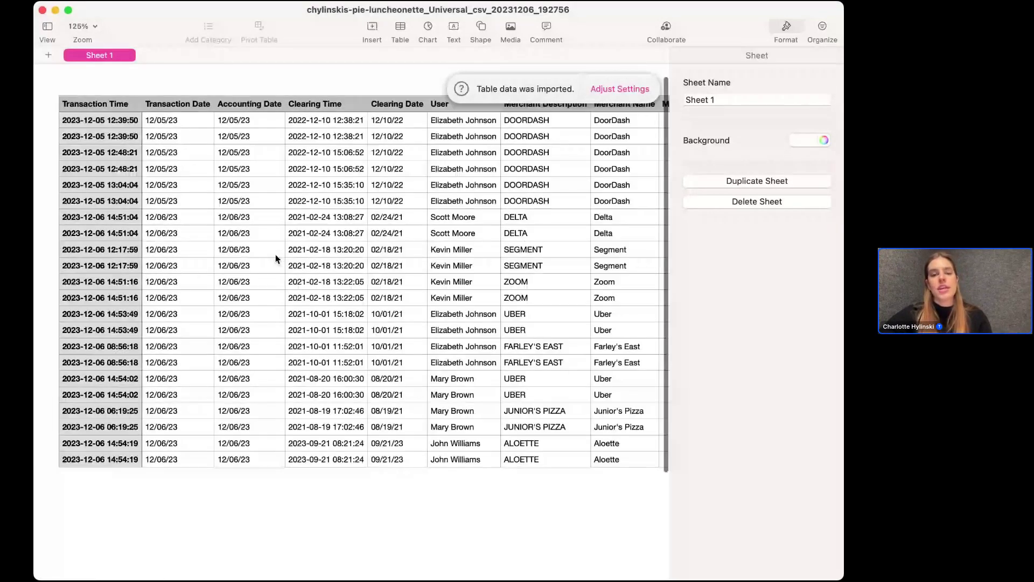
scroll(275, 257, "right", 2)
scroll(275, 258, "up", 1)
scroll(276, 258, "right", 2)
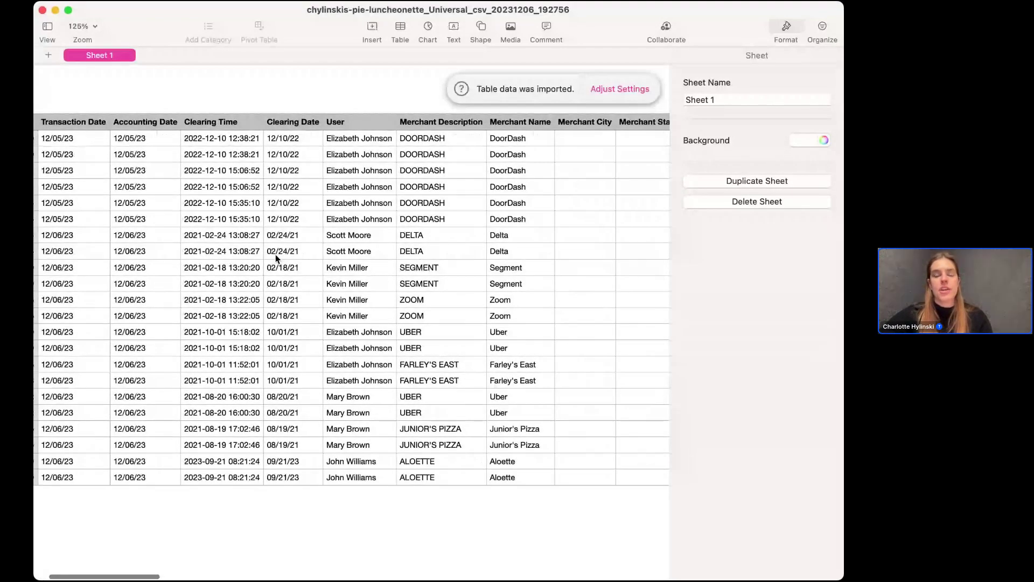
Review the exported sheet's Ramp category, card details, line memo and Ramp department columns.
scroll(261, 402, "right", 10)
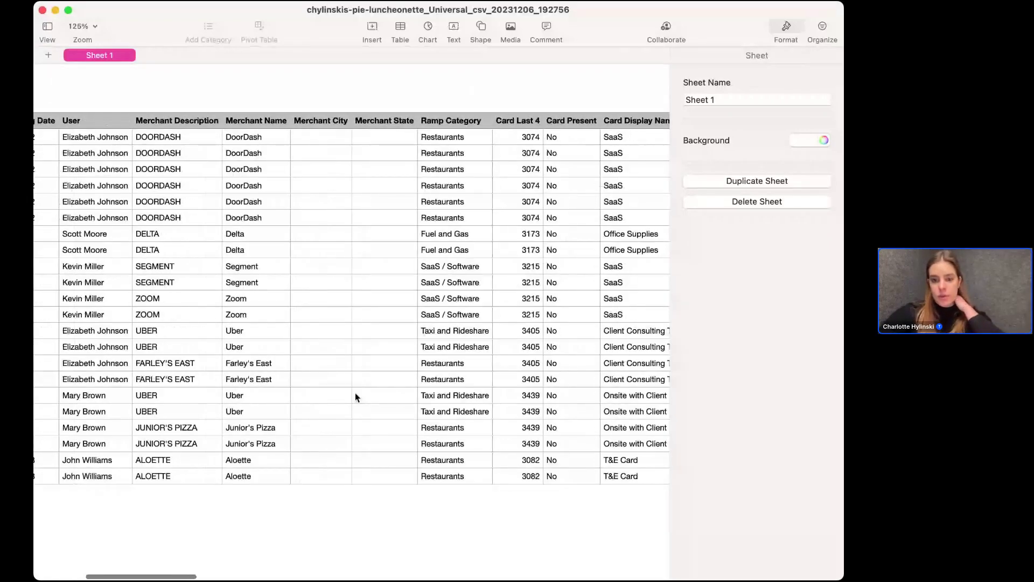
scroll(356, 398, "right", 3)
scroll(355, 398, "down", 1)
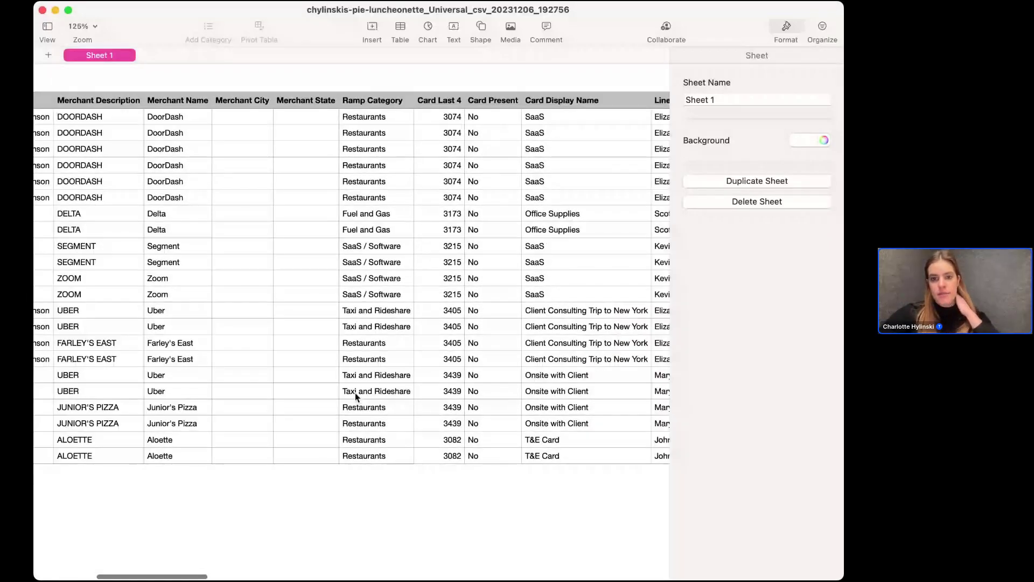
scroll(356, 397, "right", 6)
scroll(356, 398, "right", 2)
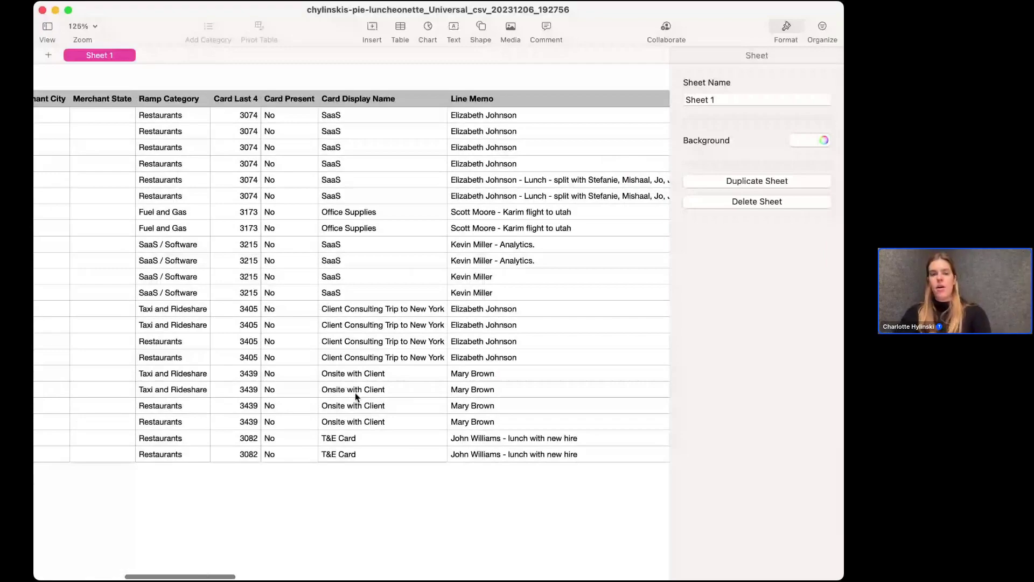
scroll(354, 393, "down", 1)
scroll(354, 394, "right", 7)
scroll(354, 393, "right", 3)
scroll(354, 393, "right", 5)
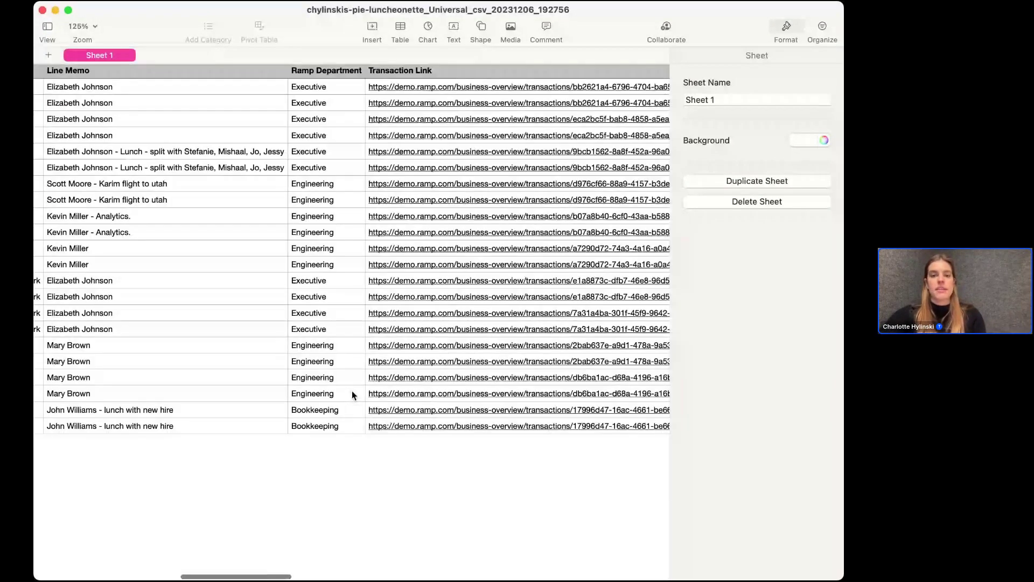
Check the exported sheet's receipt columns, Ramp location, memo and header memo.
scroll(351, 390, "right", 15)
scroll(351, 390, "up", 1)
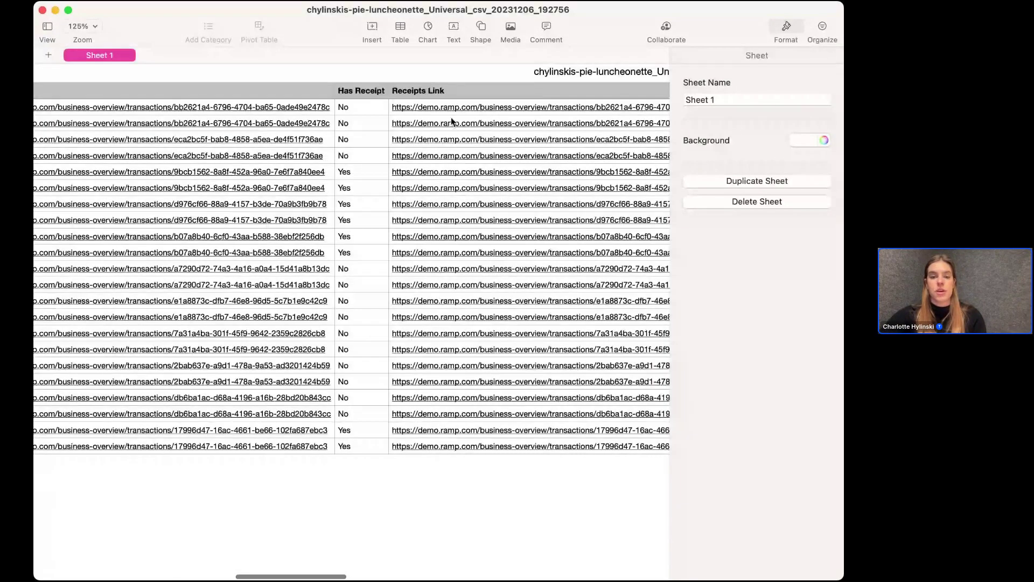
scroll(432, 447, "right", 1)
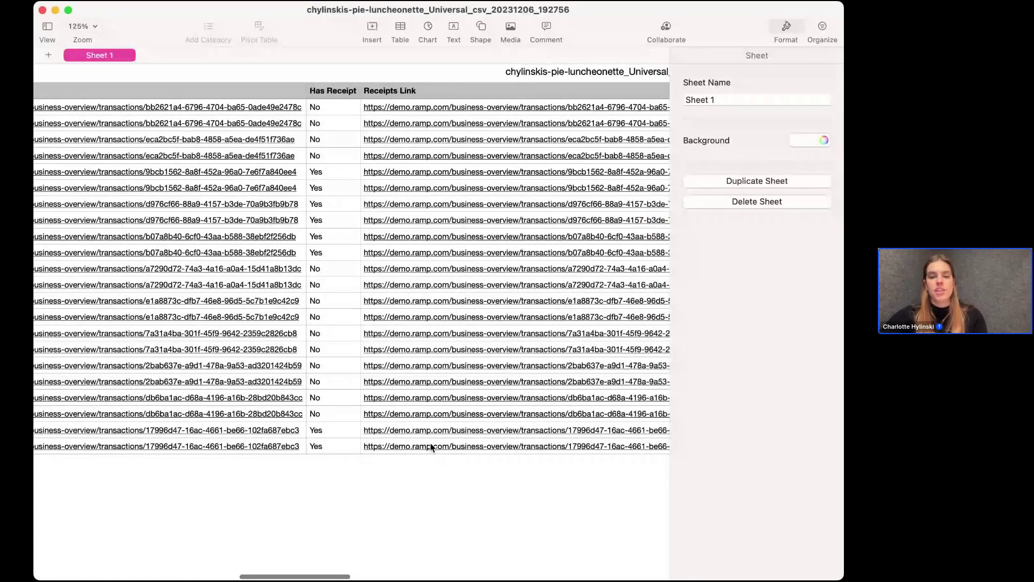
scroll(431, 447, "right", 12)
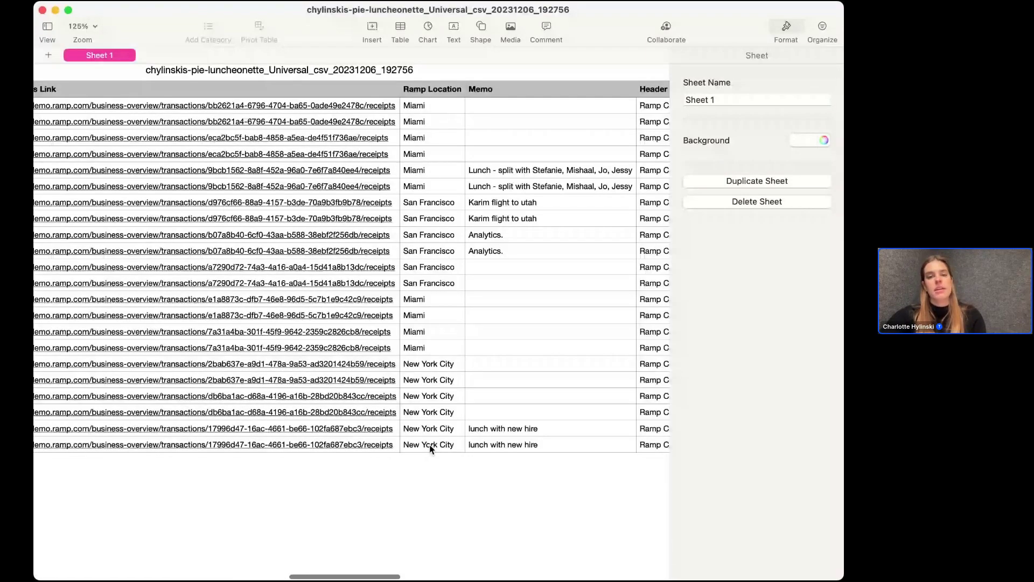
scroll(379, 508, "right", 7)
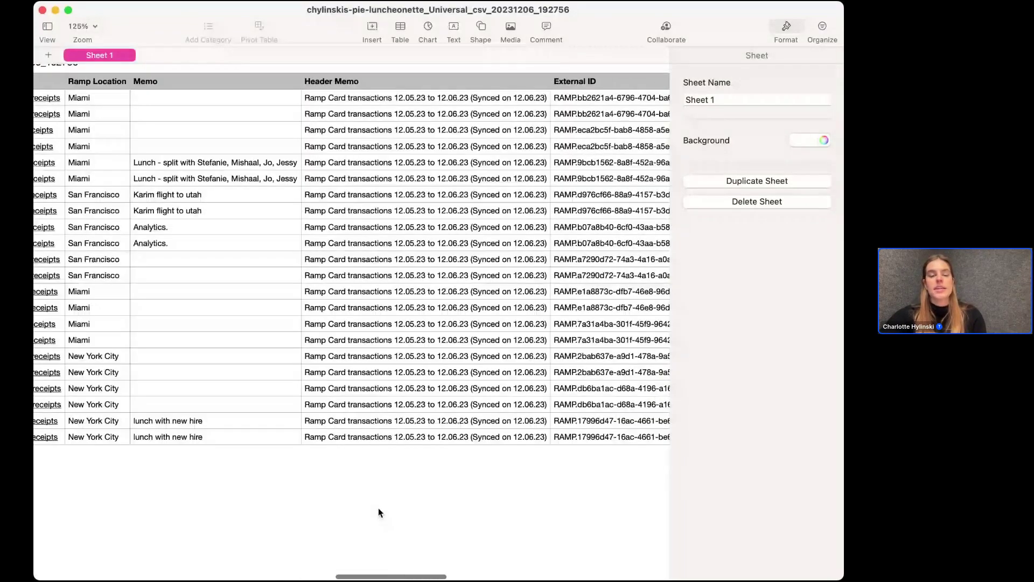
Examine the external ID, debit, credit, account, accounting category, accounting location and original currency columns in the exported sheet.
scroll(378, 507, "right", 9)
scroll(379, 507, "down", 1)
scroll(379, 507, "right", 5)
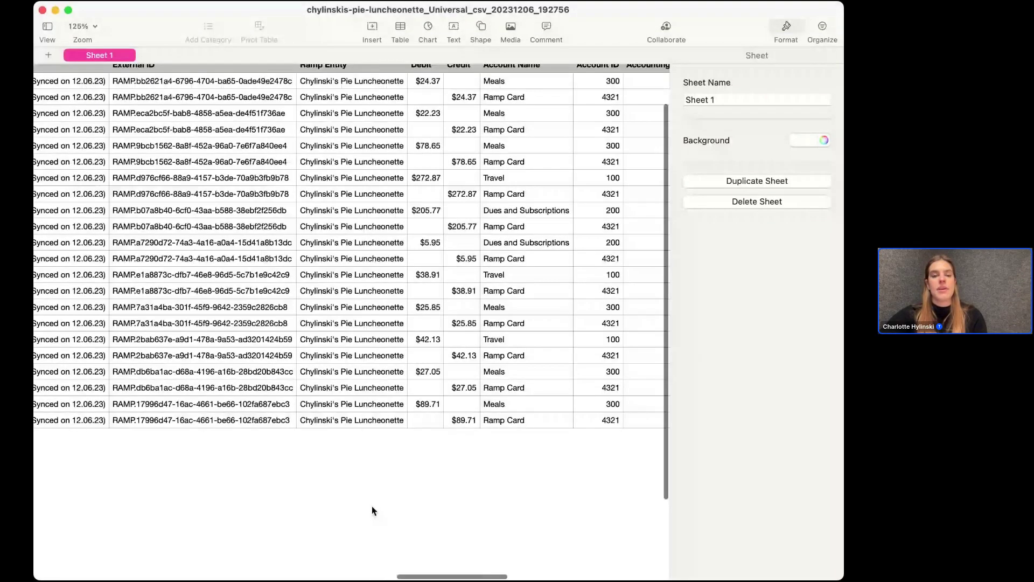
scroll(371, 506, "up", 2)
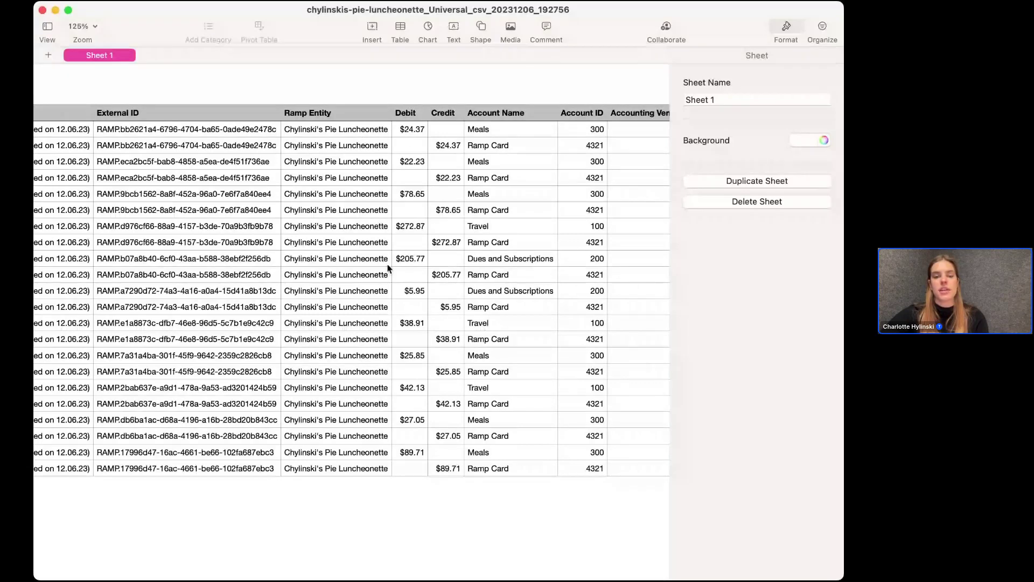
scroll(386, 262, "right", 3)
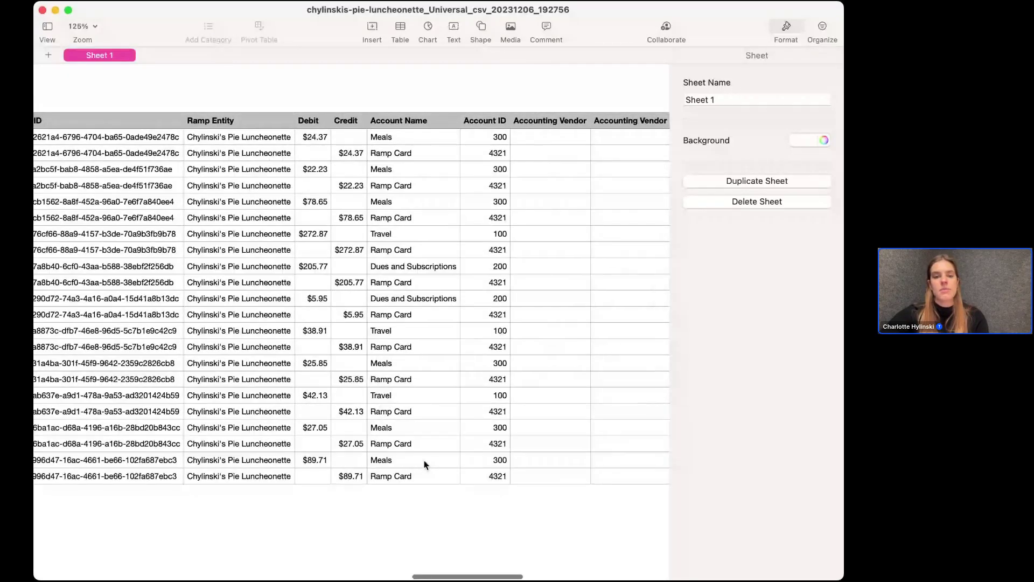
scroll(426, 465, "right", 8)
scroll(426, 464, "down", 1)
scroll(425, 465, "right", 10)
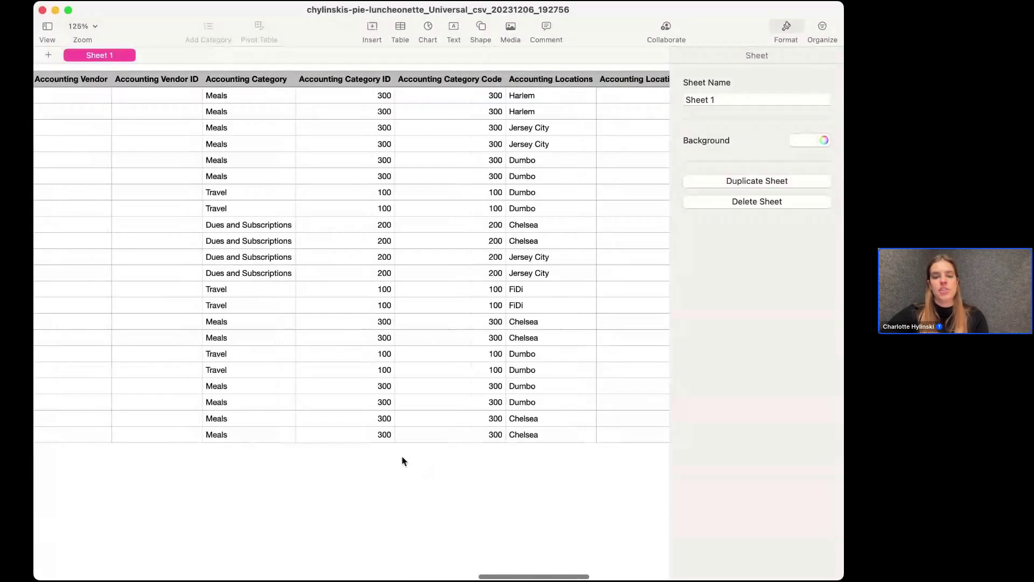
scroll(361, 453, "right", 2)
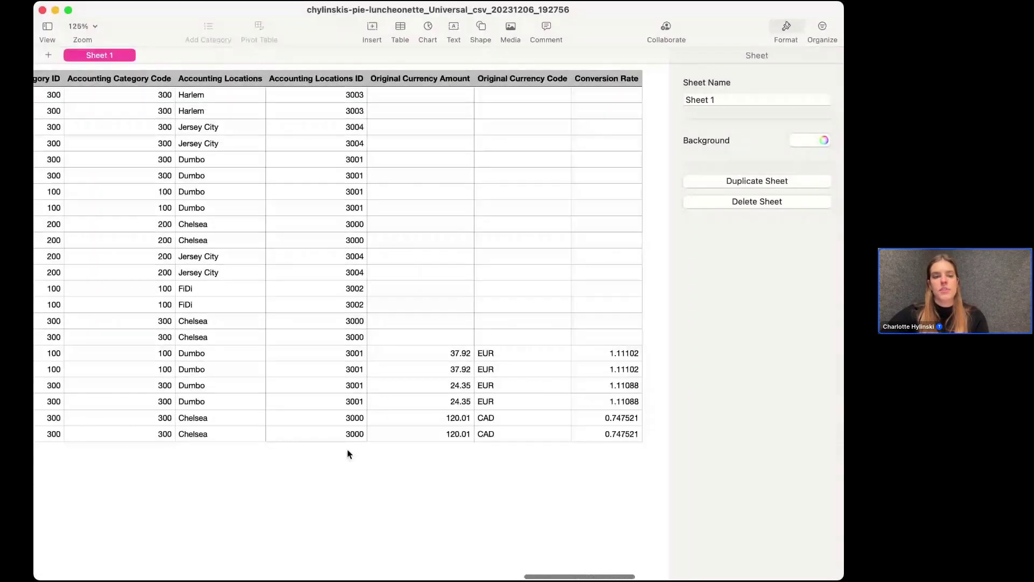
scroll(353, 453, "right", 3)
scroll(349, 453, "up", 1)
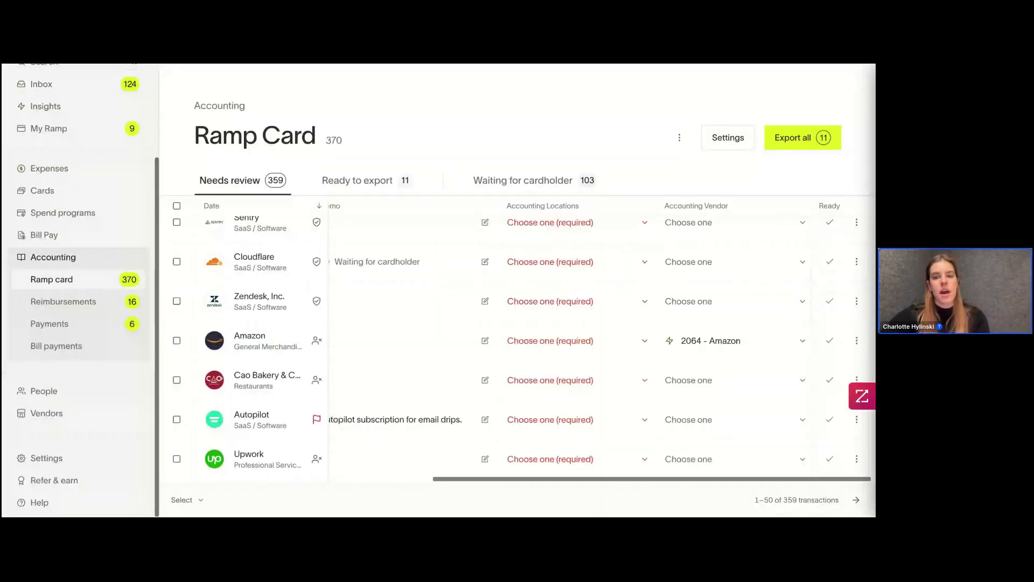
Back in Ramp, view the export history for Ramp Card transactions and close it.
left_click(679, 138)
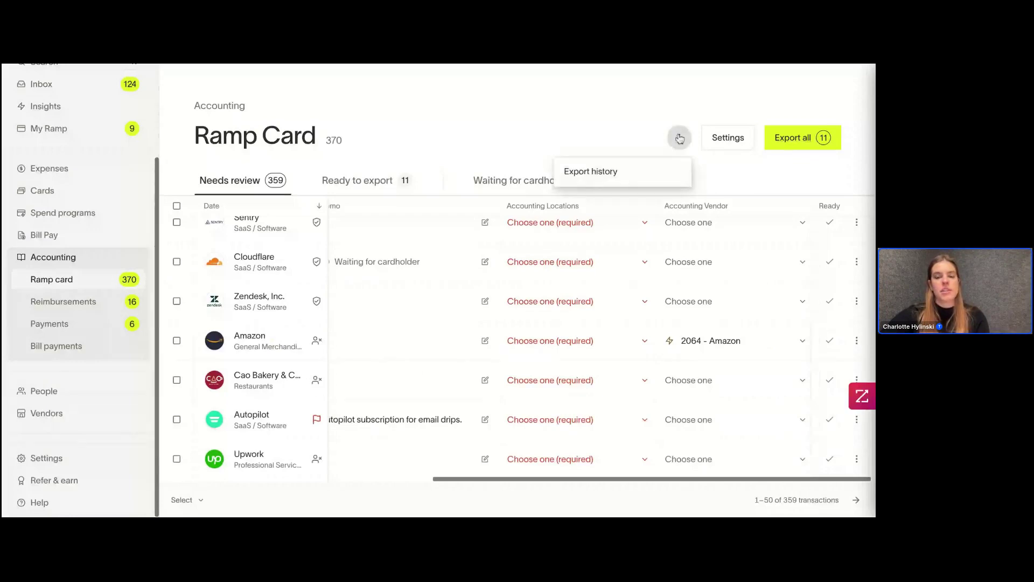
left_click(659, 173)
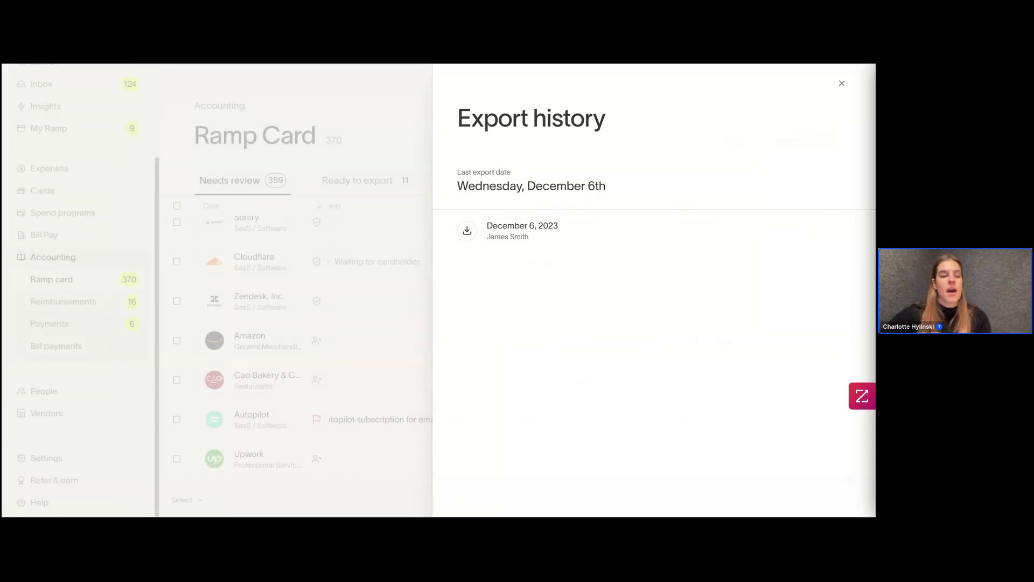
key("Escape")
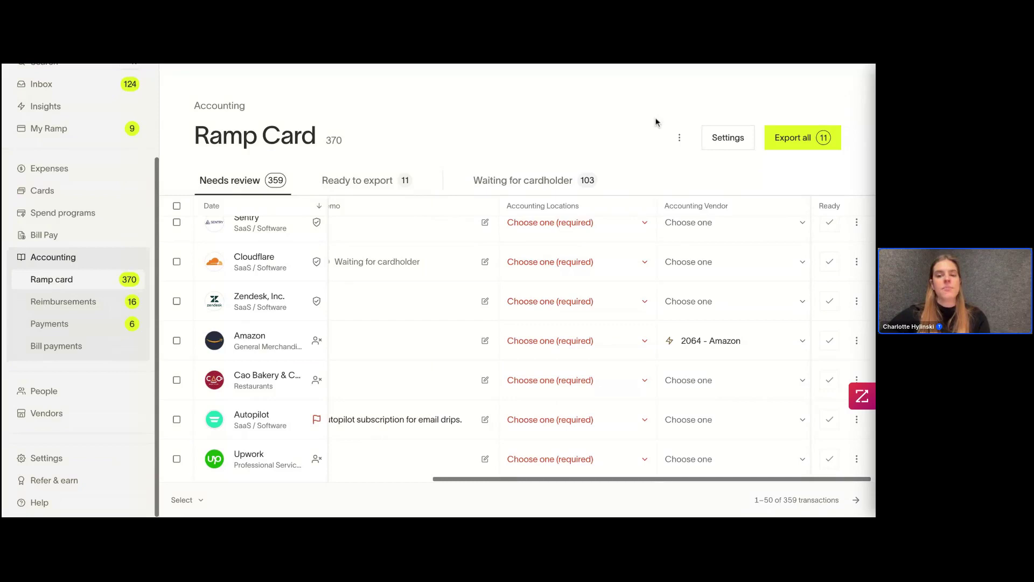
In the accounting automation rules, map the Airbnb merchant to the 100 - Travel accounting category and save the rule.
left_click(724, 138)
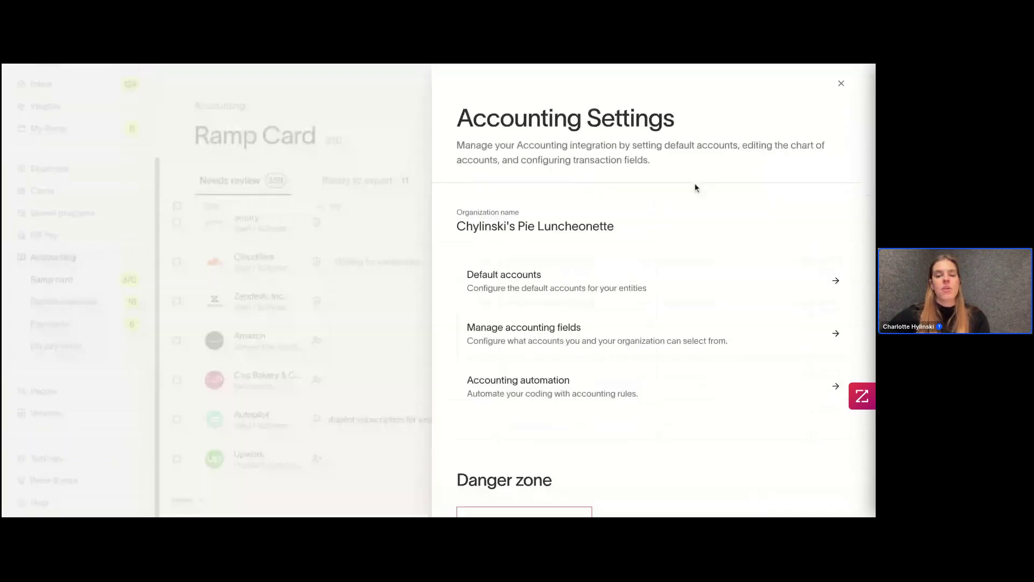
left_click(638, 386)
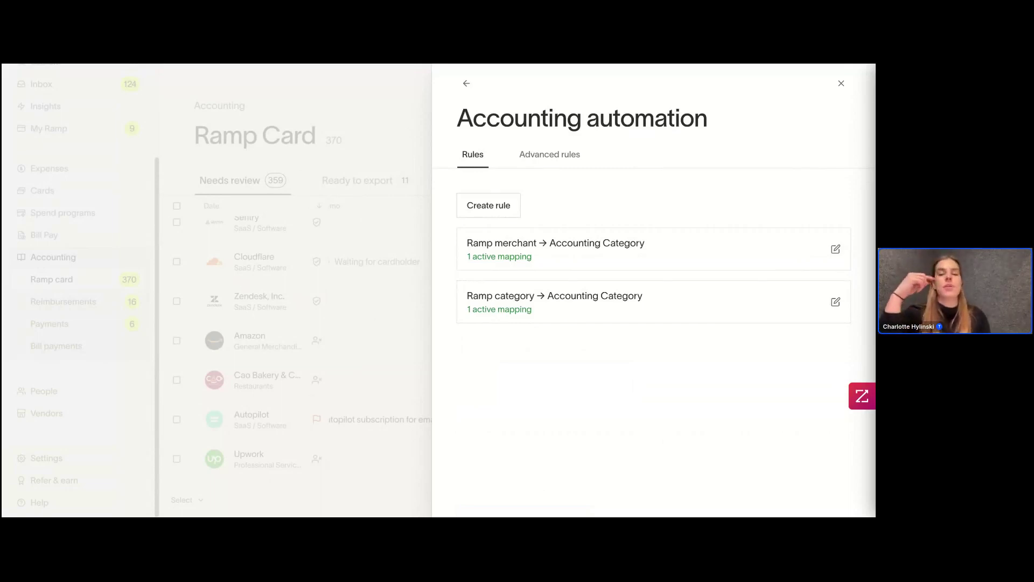
left_click(545, 251)
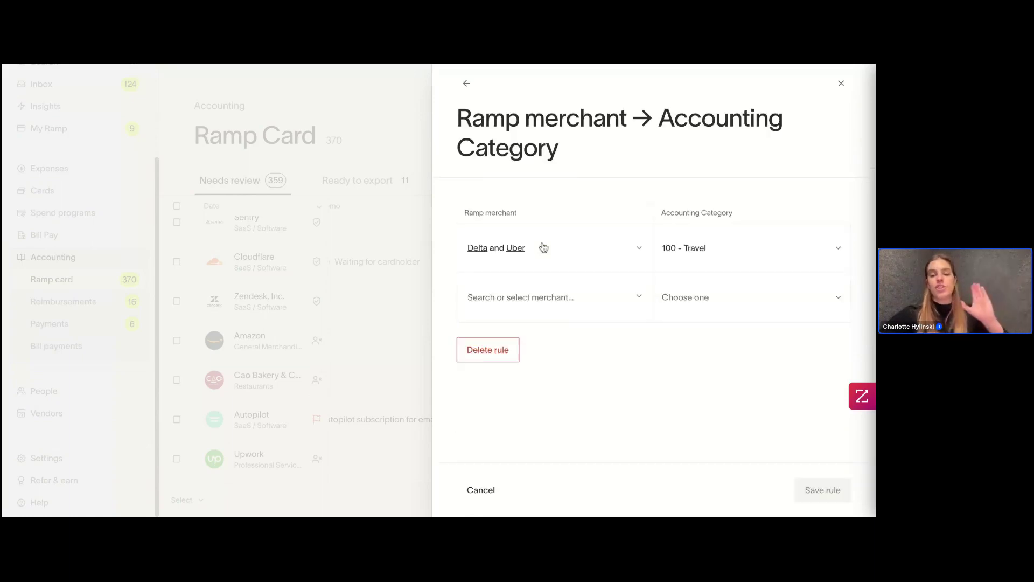
left_click(506, 297)
left_click(539, 183)
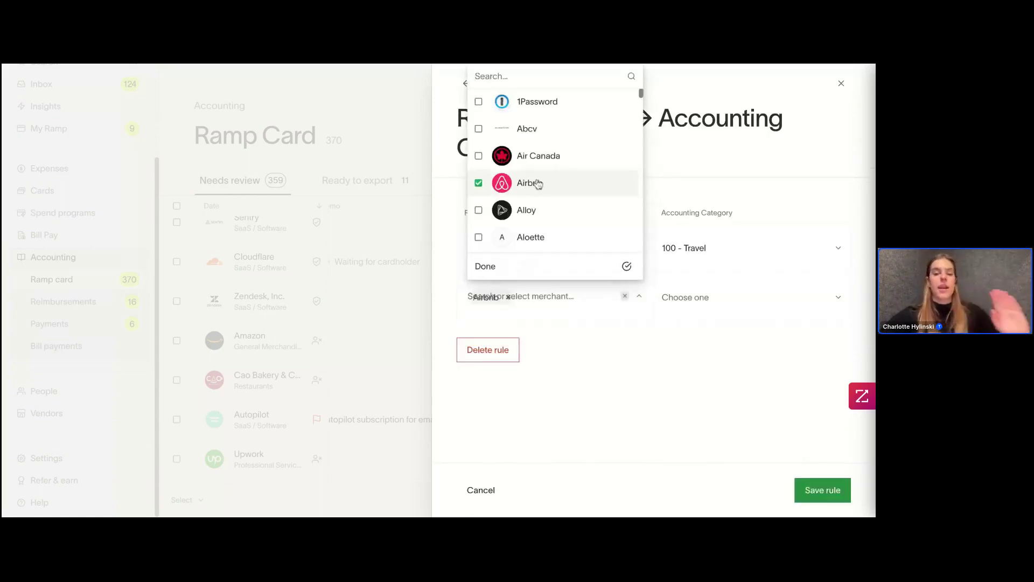
left_click(641, 408)
left_click(698, 299)
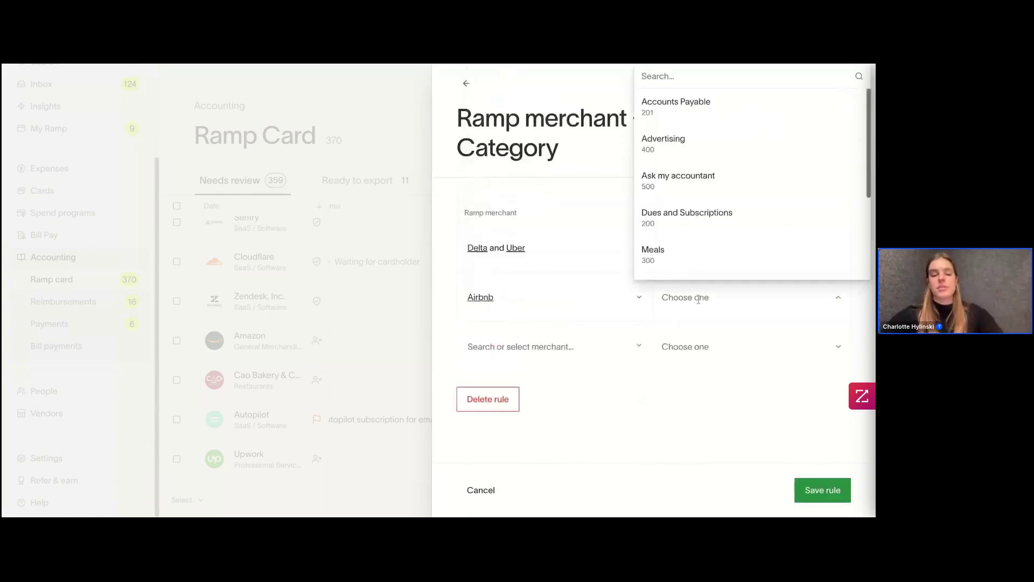
type("travel")
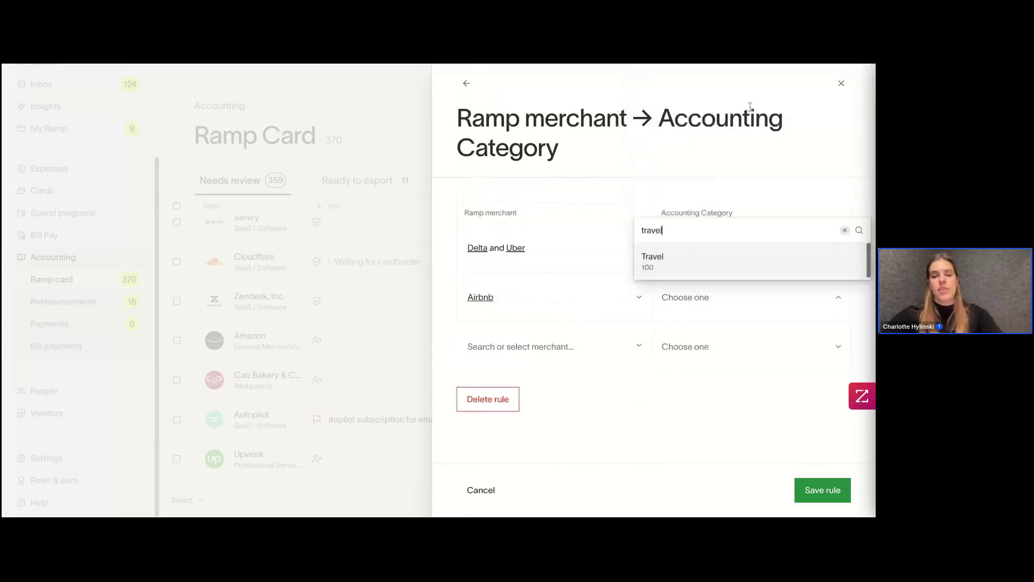
left_click(695, 273)
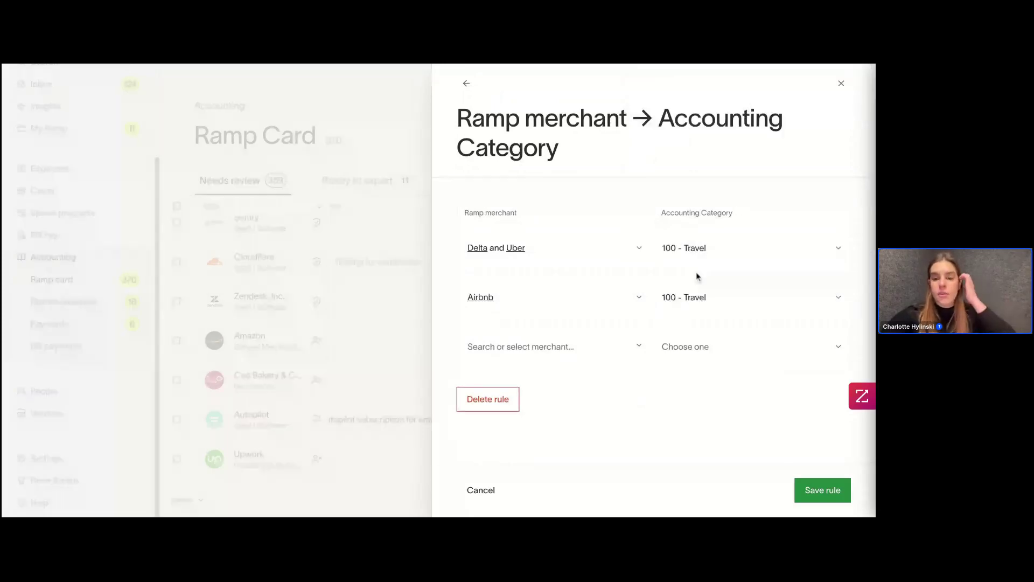
left_click(821, 489)
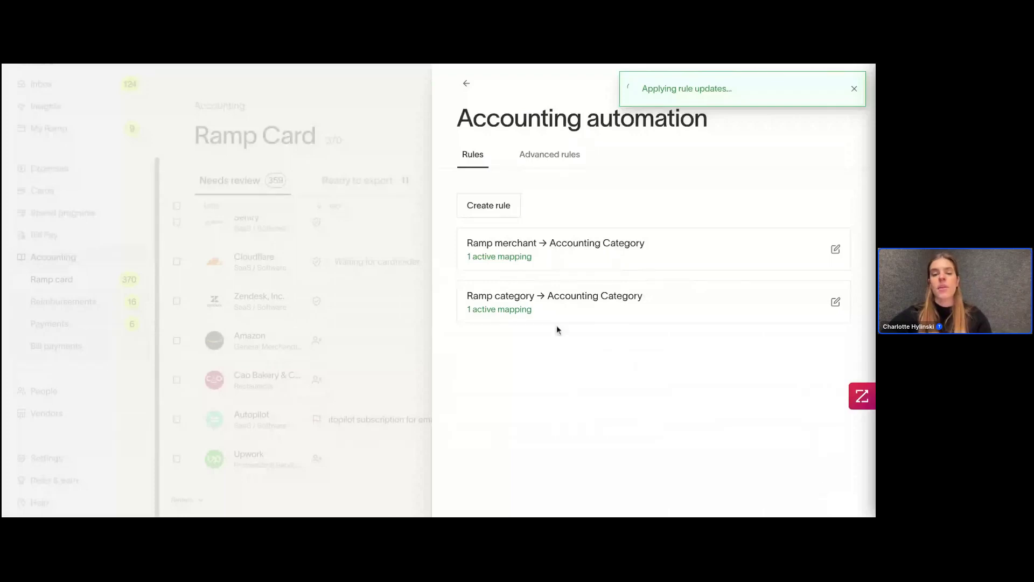
Map the Airlines Ramp category to the 100 - Travel accounting category, save the rule and close the accounting settings.
left_click(541, 307)
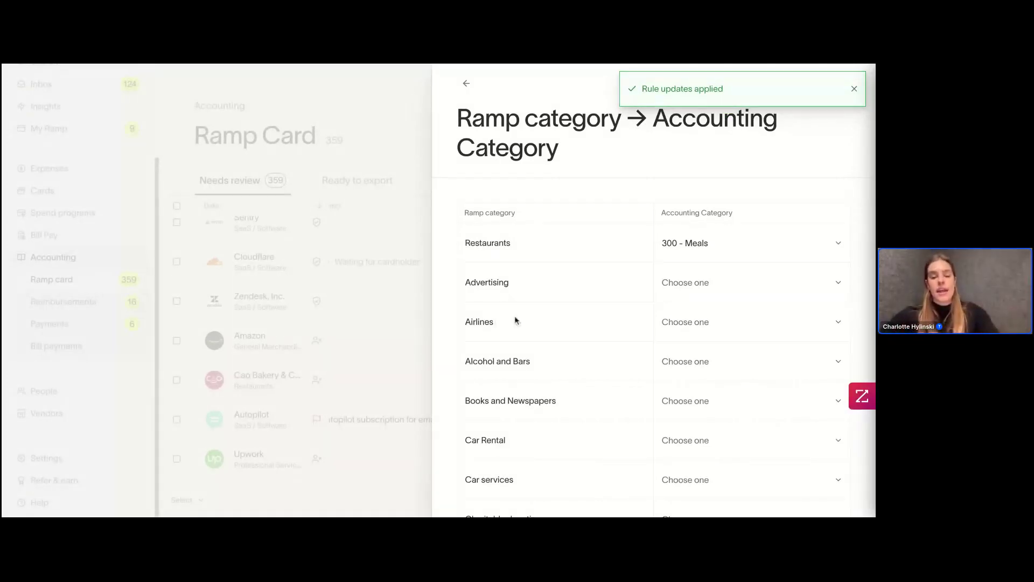
left_click(694, 324)
type("travel")
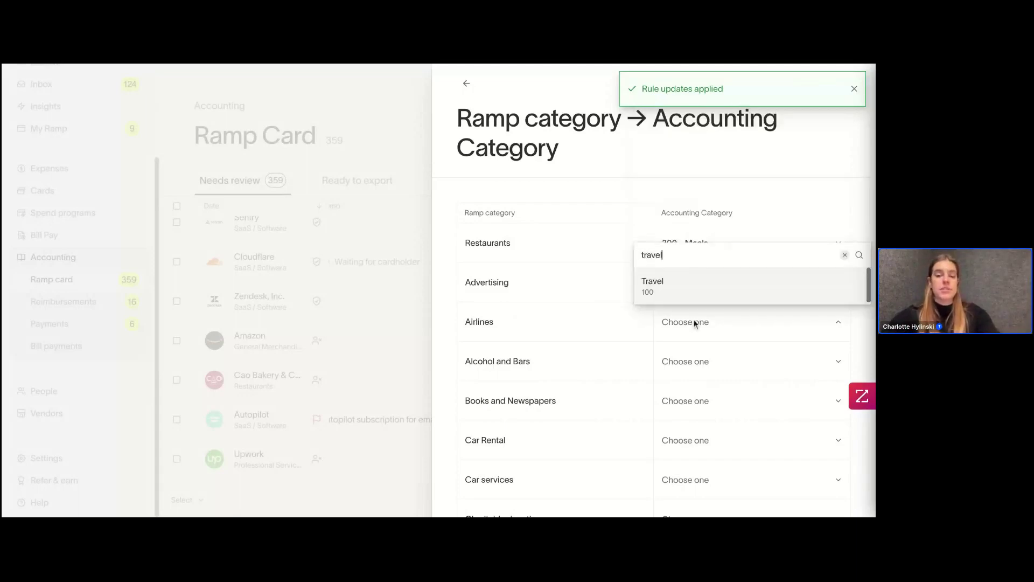
left_click(725, 286)
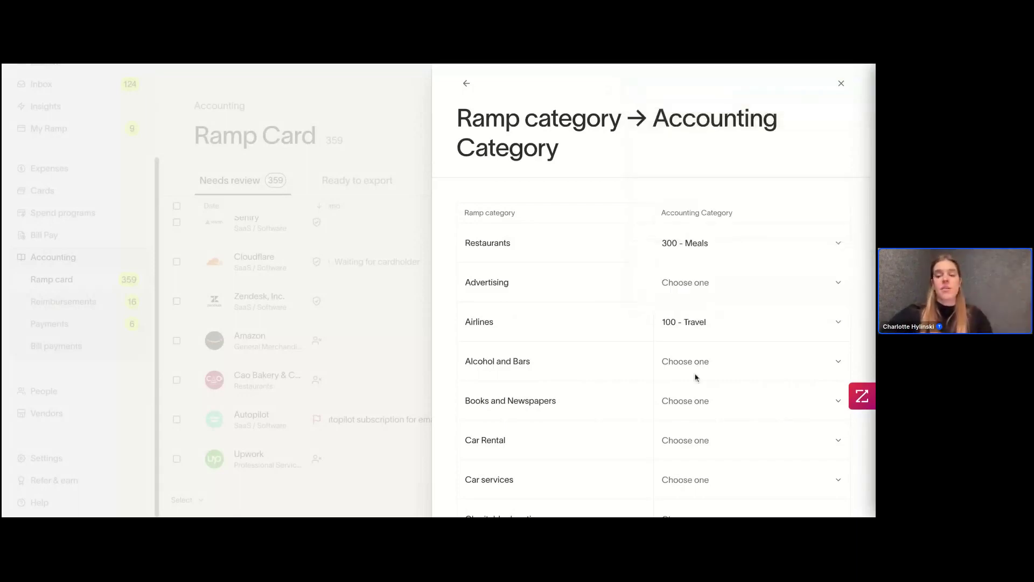
scroll(695, 377, "down", 20)
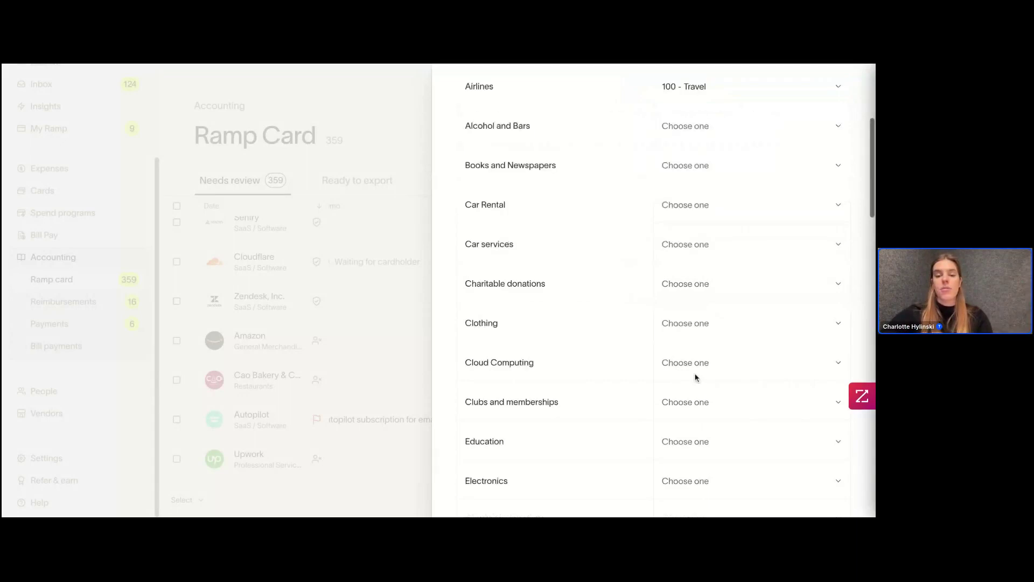
scroll(805, 468, "down", 5)
left_click(816, 491)
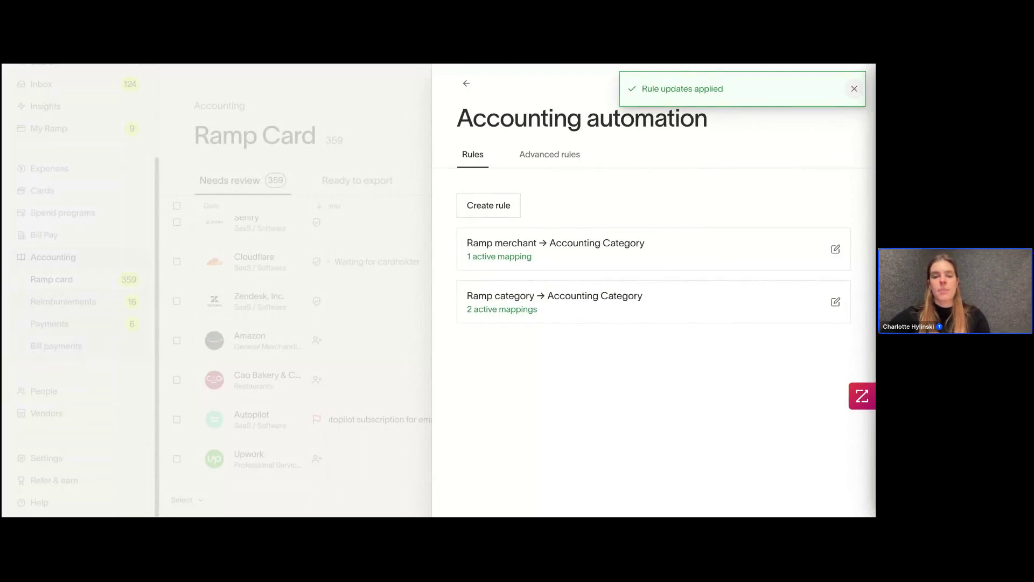
key("Escape")
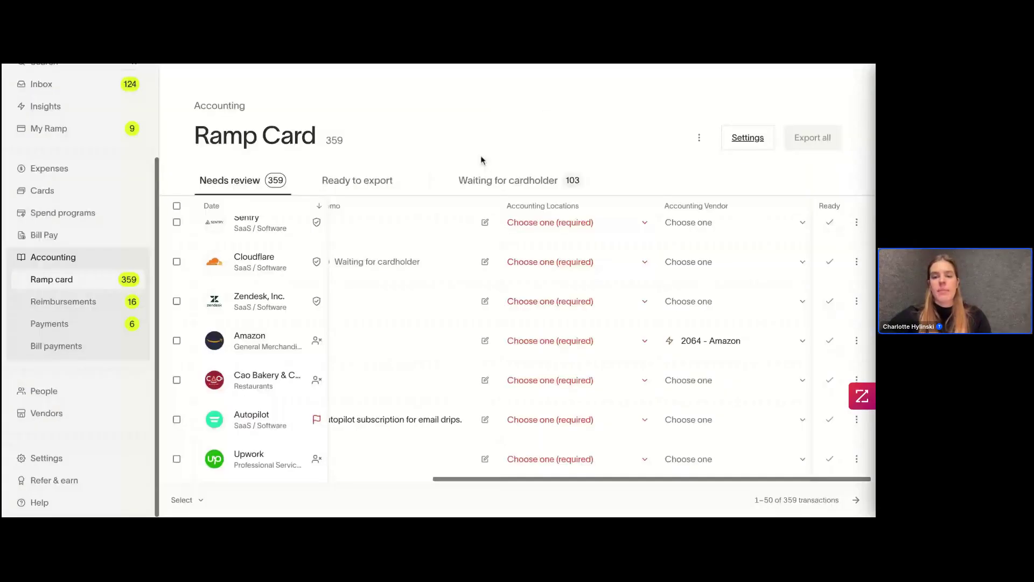
View the accounting automation rules in the Ramp Card accounting settings and close the settings.
left_click(746, 138)
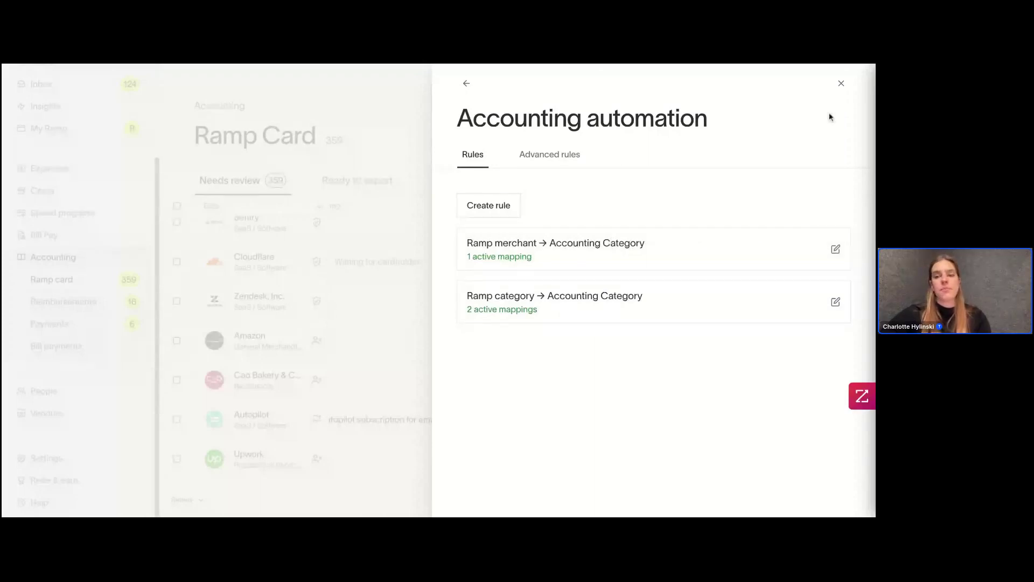
left_click(841, 84)
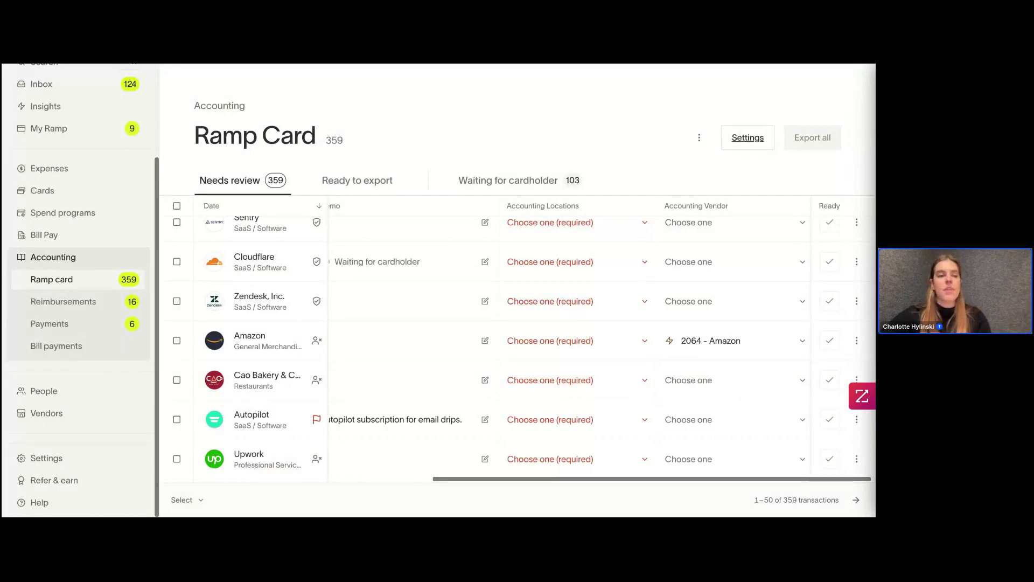
Open the expense transactions overview and view the file formats available for downloading transactions.
scroll(32, 214, "up", 2)
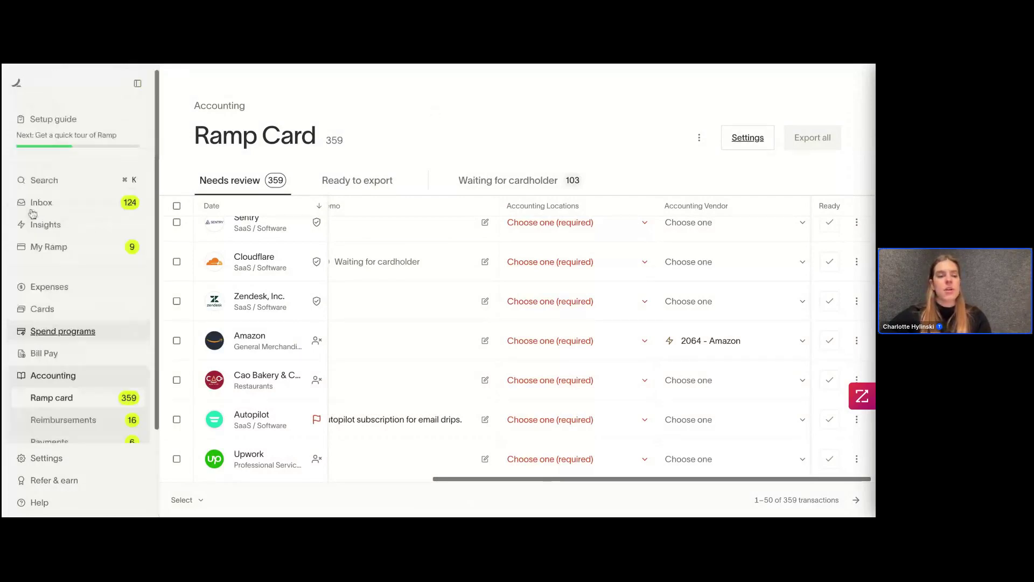
left_click(47, 288)
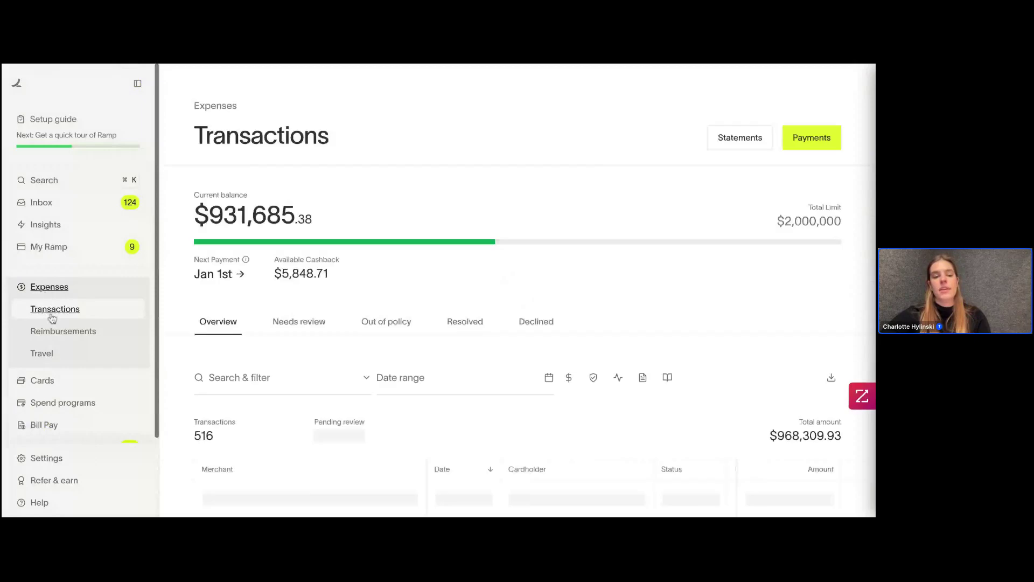
scroll(534, 306, "down", 1)
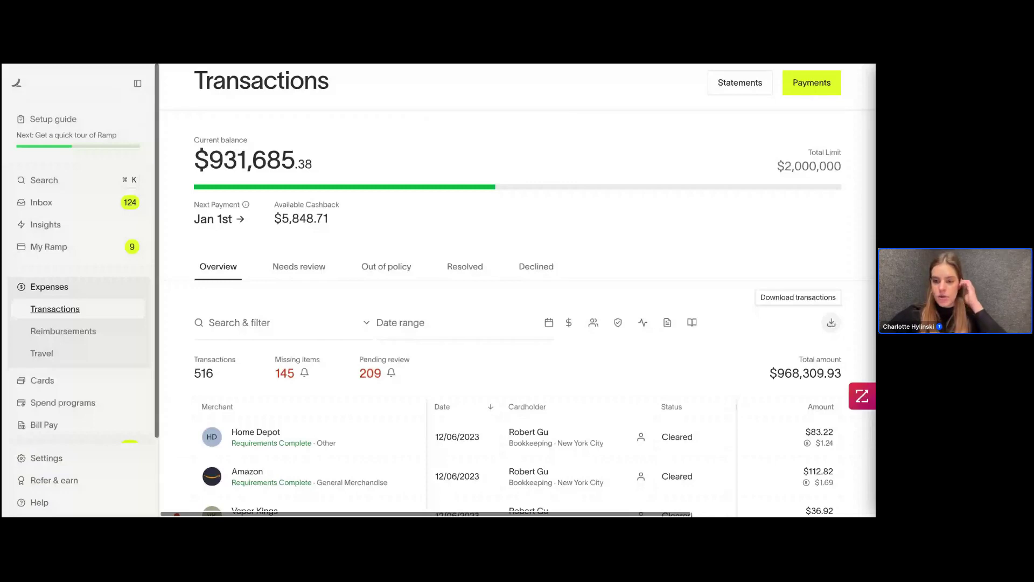
left_click(832, 322)
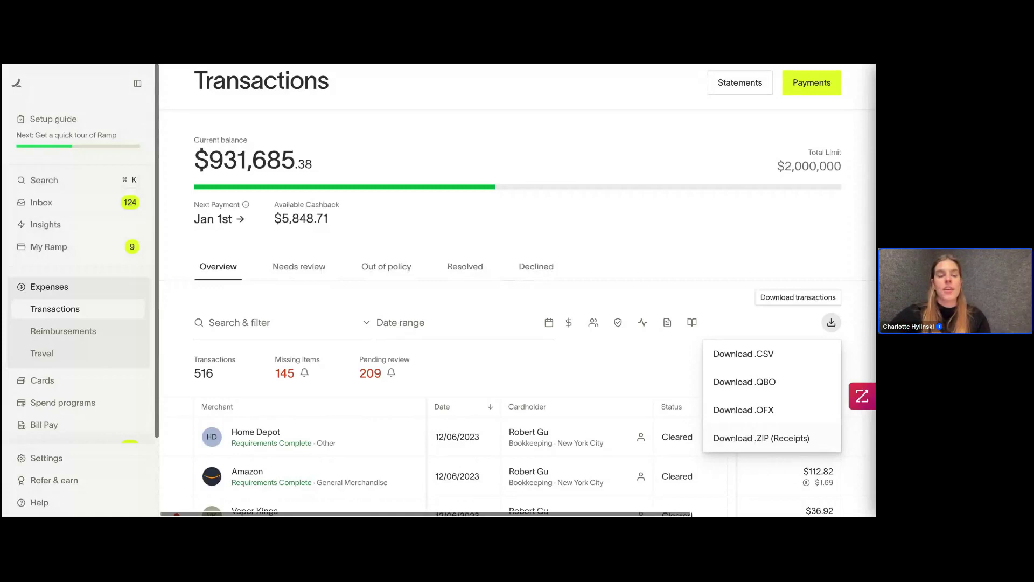
left_click(743, 411)
View the download formats for transactions filtered to the previous statement, and reset the date range to Any Date.
left_click(548, 325)
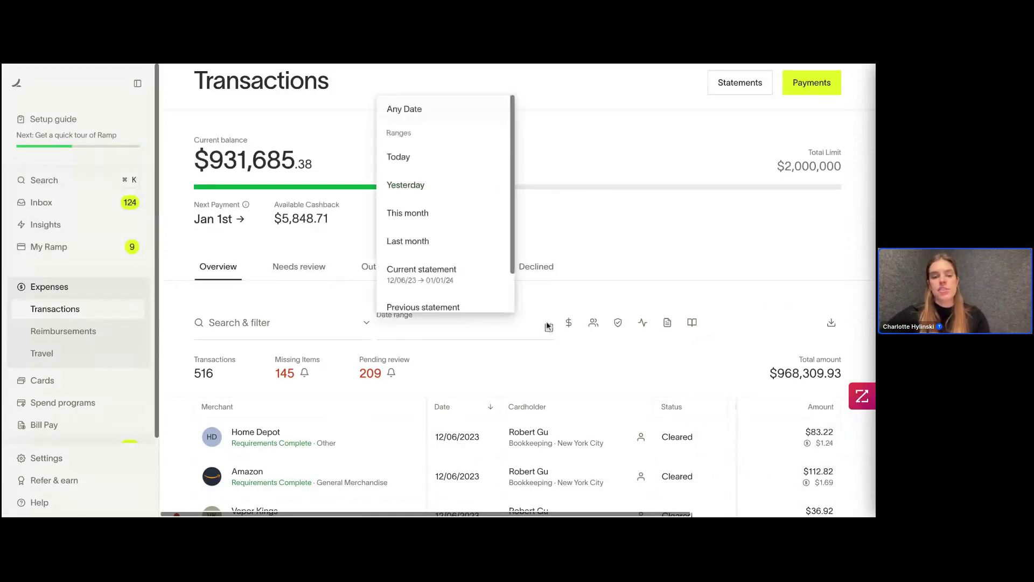
scroll(478, 273, "down", 2)
left_click(479, 273)
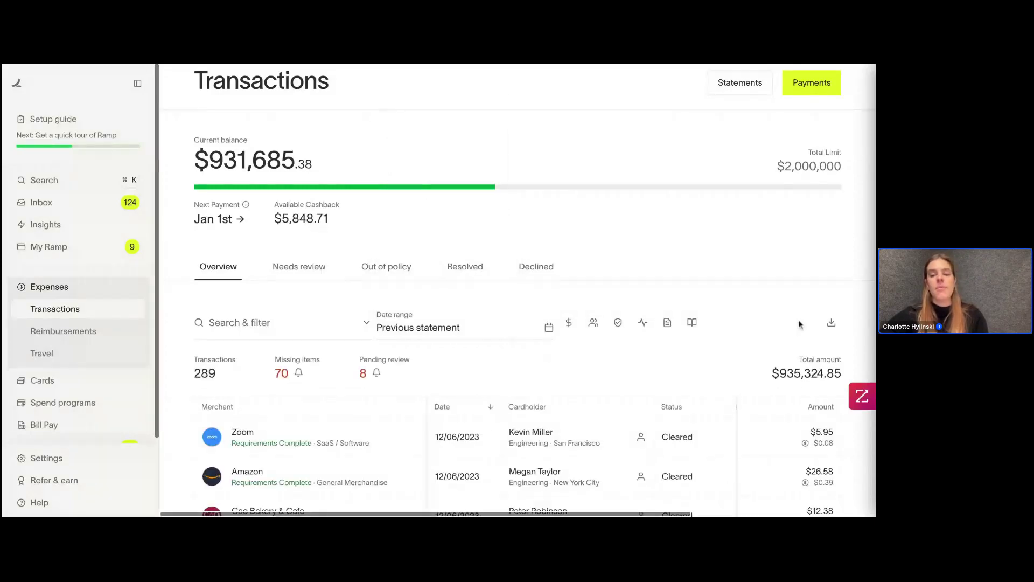
left_click(833, 323)
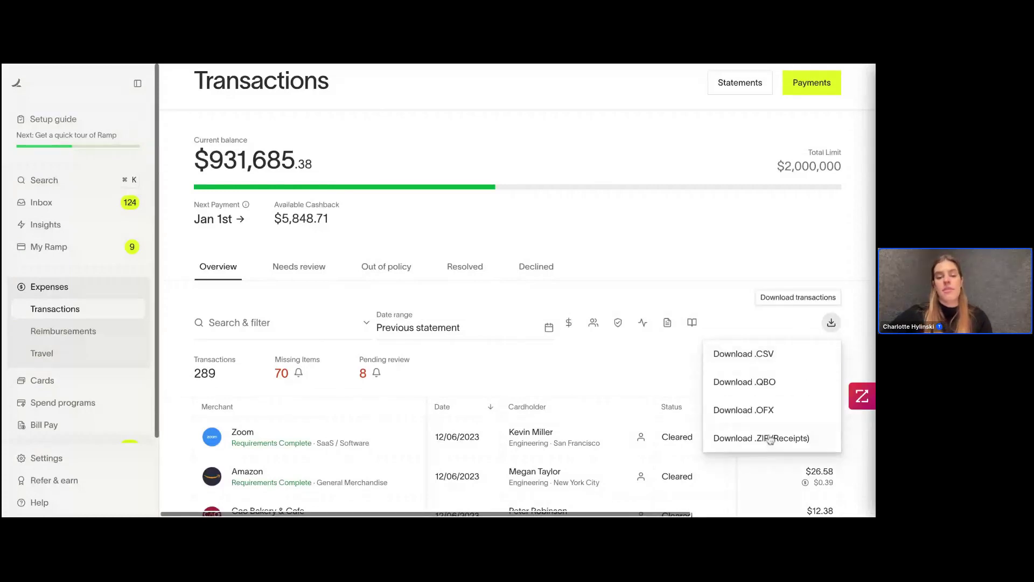
left_click(431, 328)
left_click(459, 110)
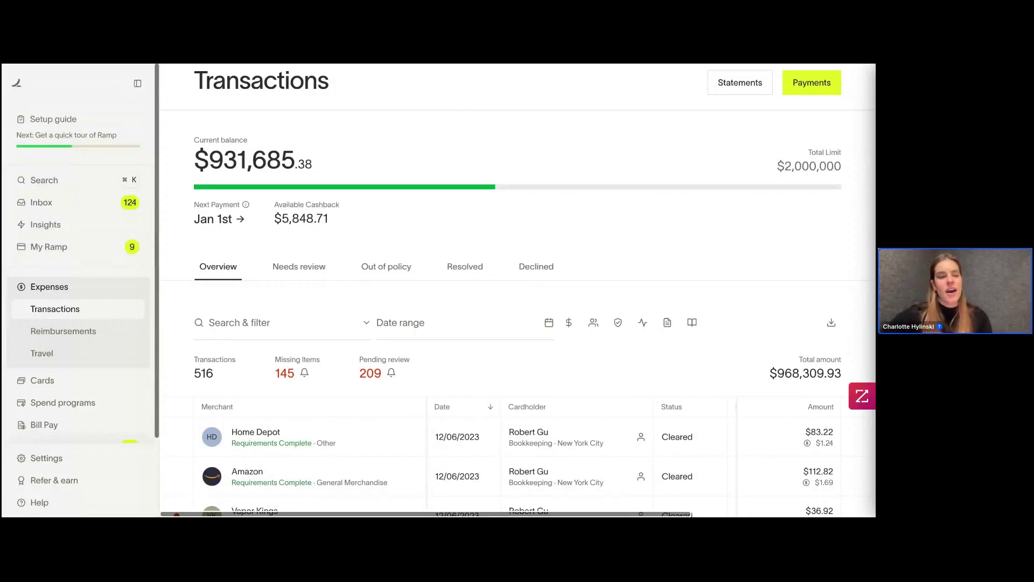
In the expense policy's transaction requirements, open the General Expenses policy for editing and show its accounting field requirements.
scroll(86, 354, "down", 2)
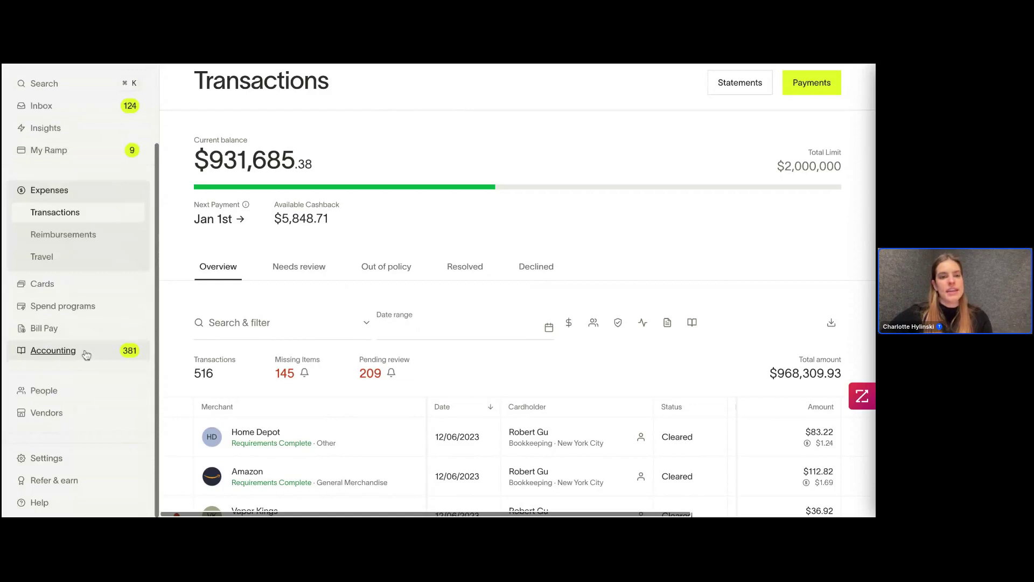
left_click(54, 458)
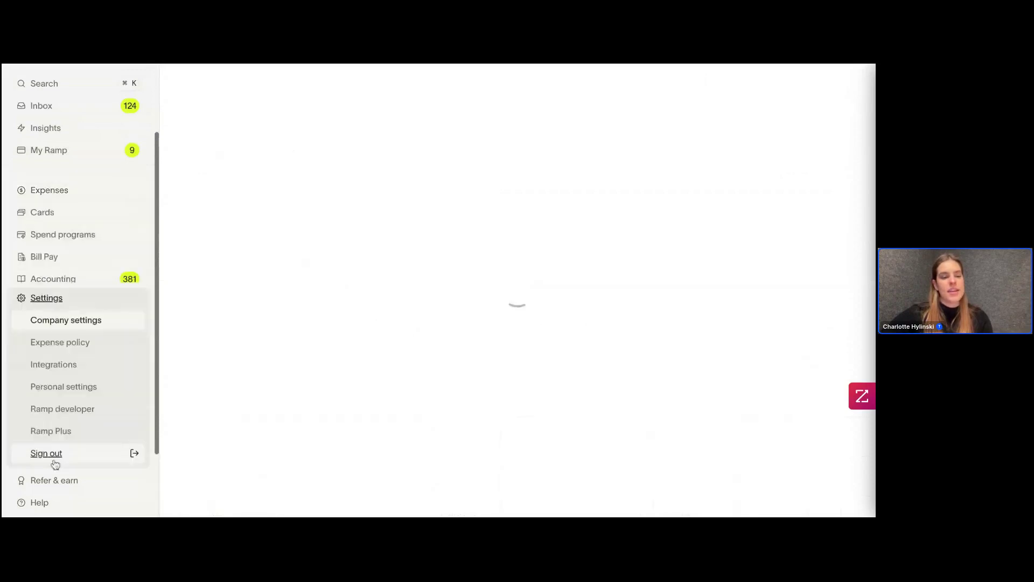
left_click(76, 344)
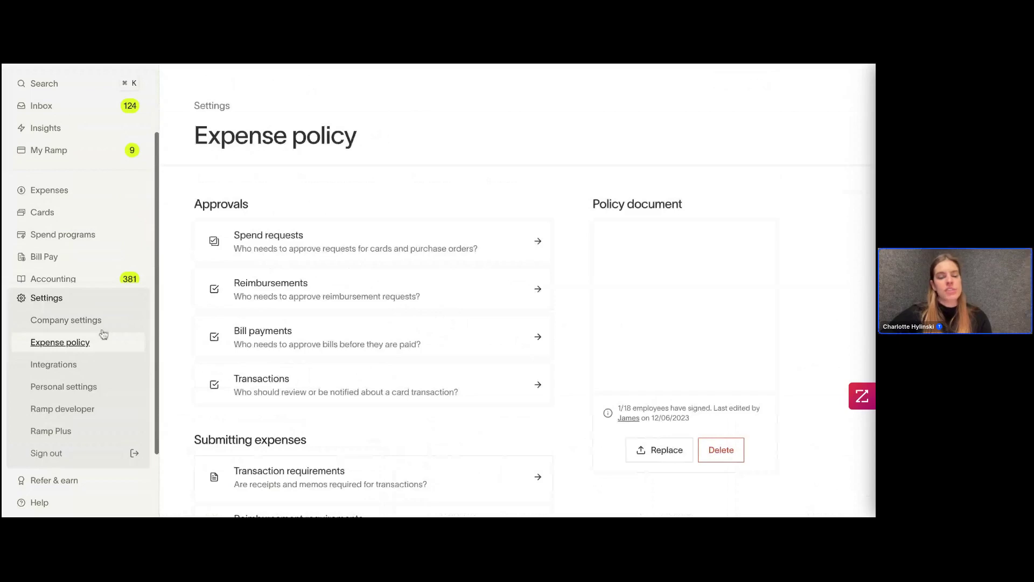
scroll(312, 344, "down", 3)
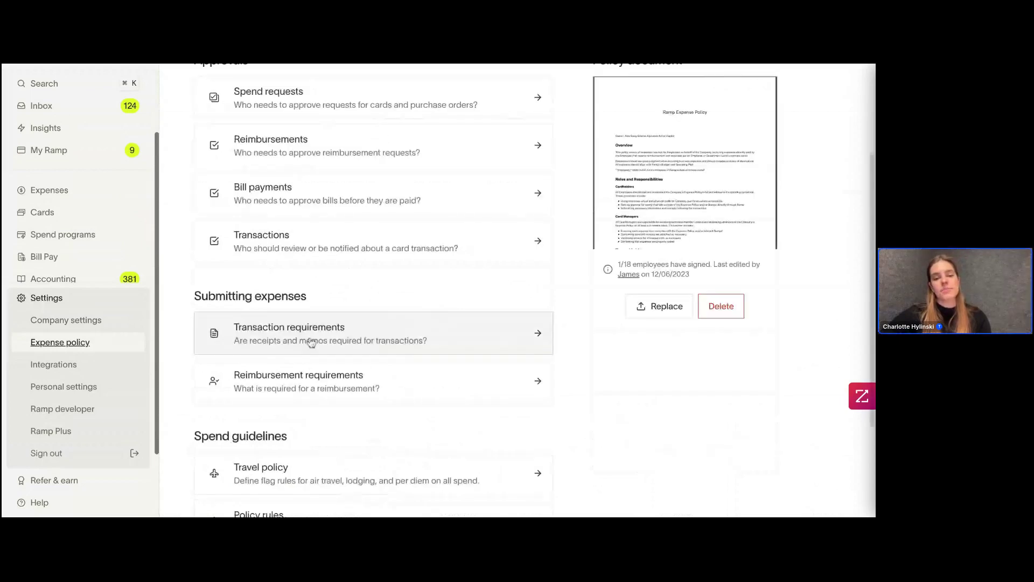
left_click(312, 343)
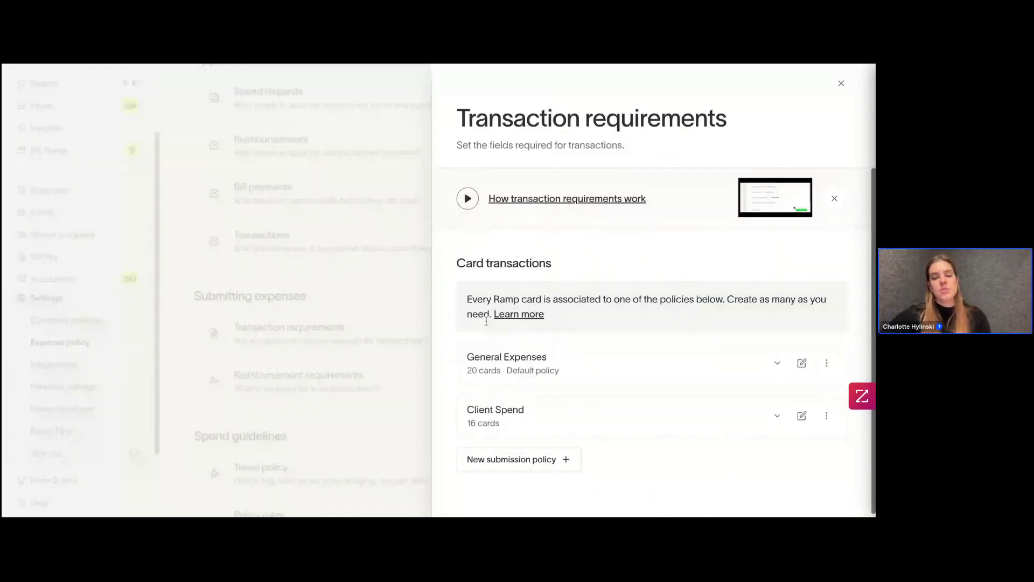
scroll(802, 364, "down", 1)
left_click(802, 361)
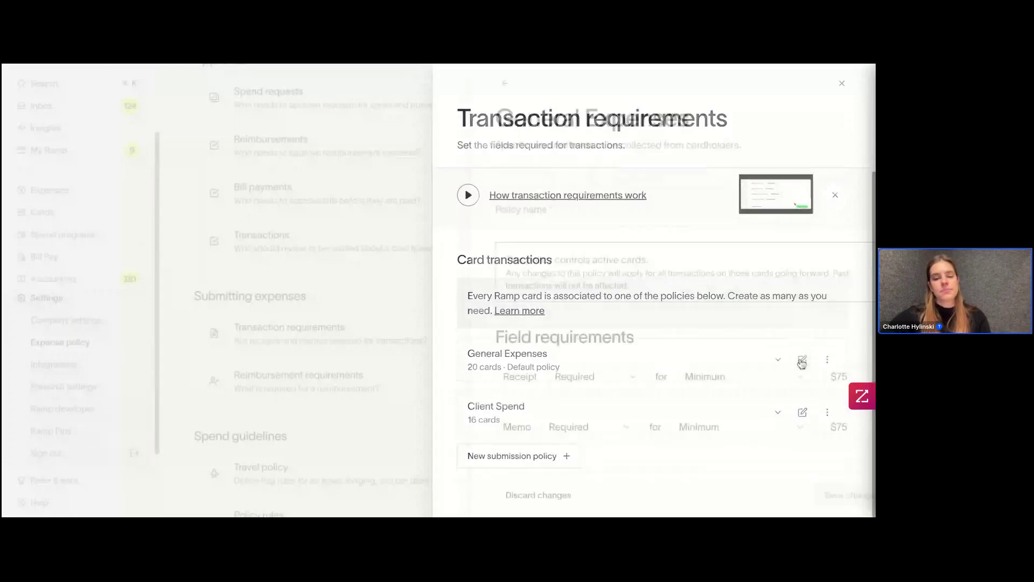
scroll(632, 347, "down", 5)
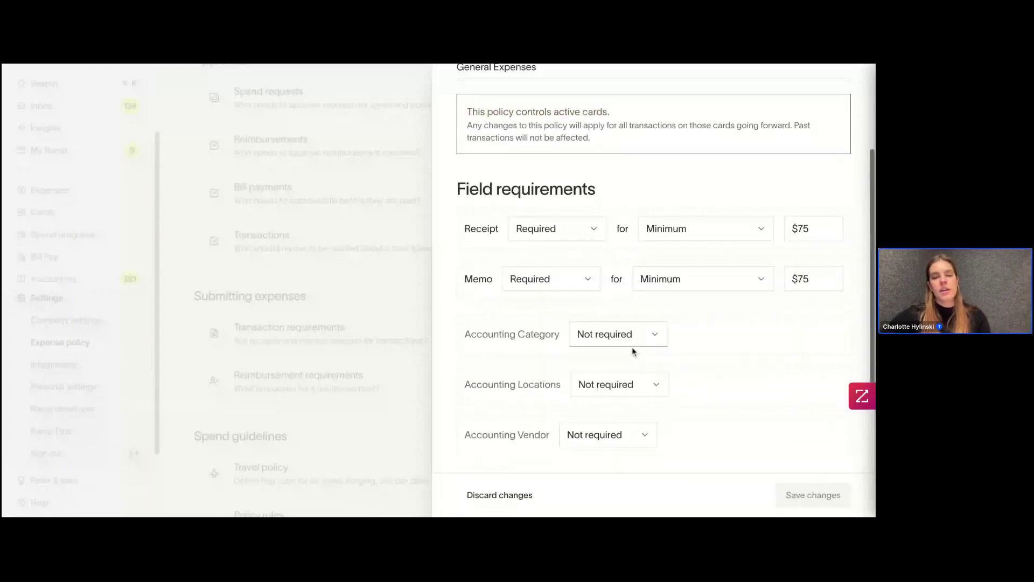
scroll(632, 347, "down", 2)
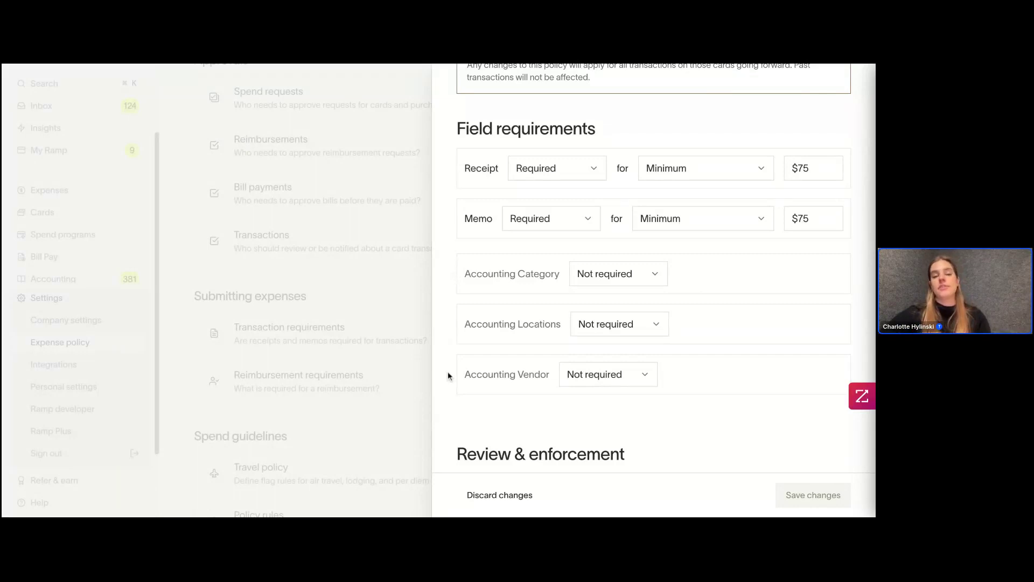
Make Accounting Category required for a $75 minimum in the General Expenses policy, save the changes and close the transaction requirements.
left_click(620, 274)
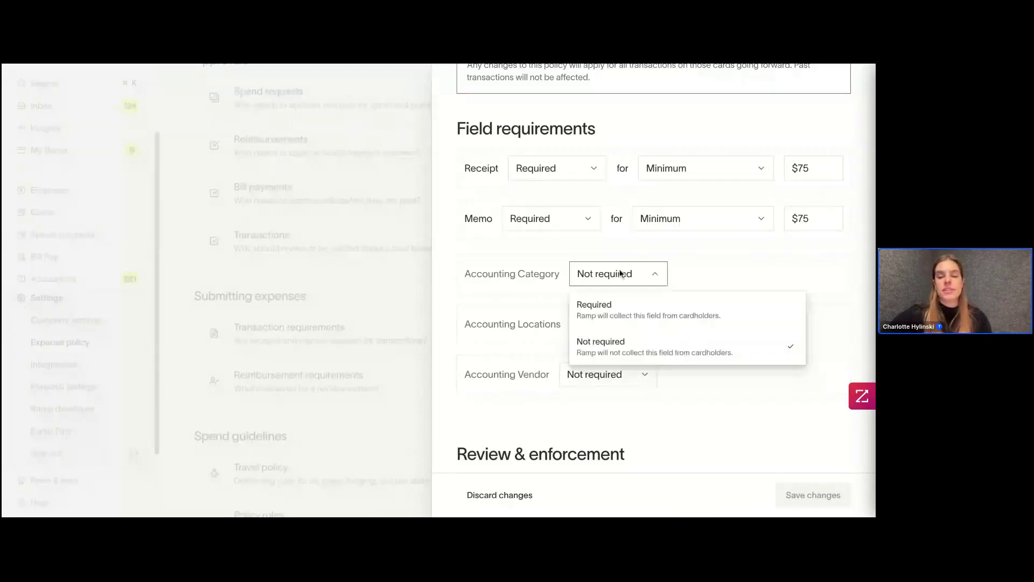
left_click(619, 317)
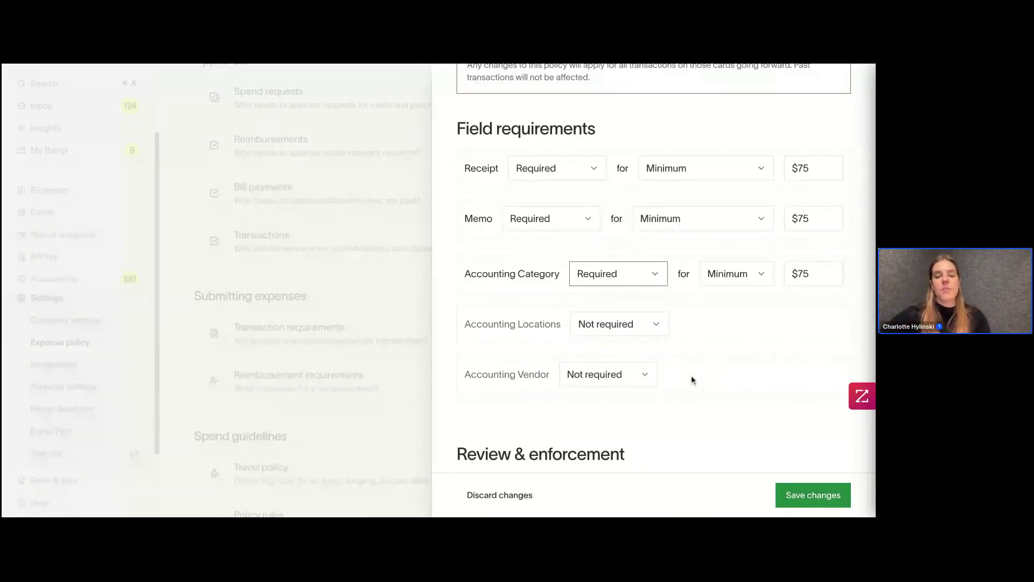
left_click(791, 498)
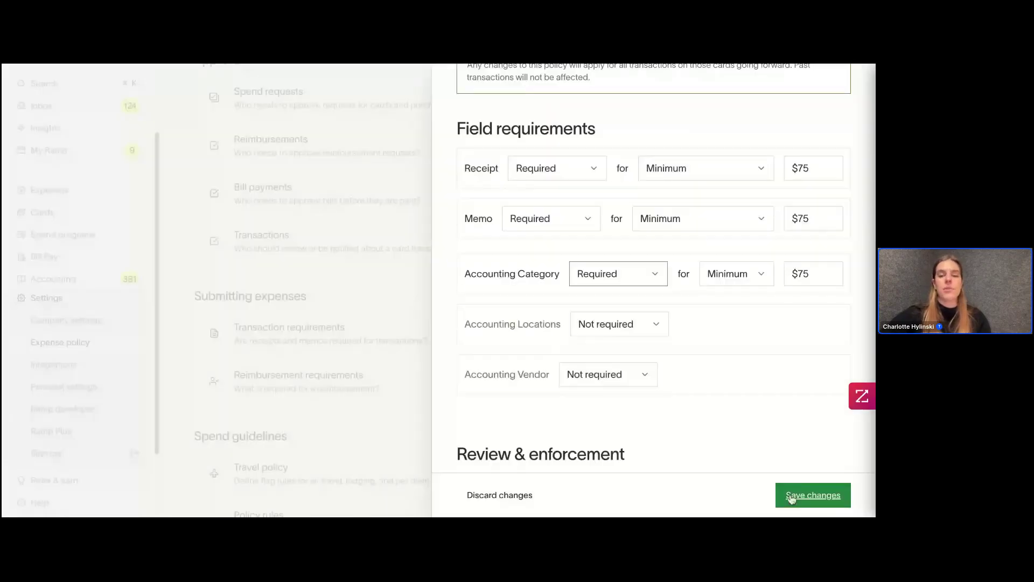
left_click(792, 499)
left_click(453, 344)
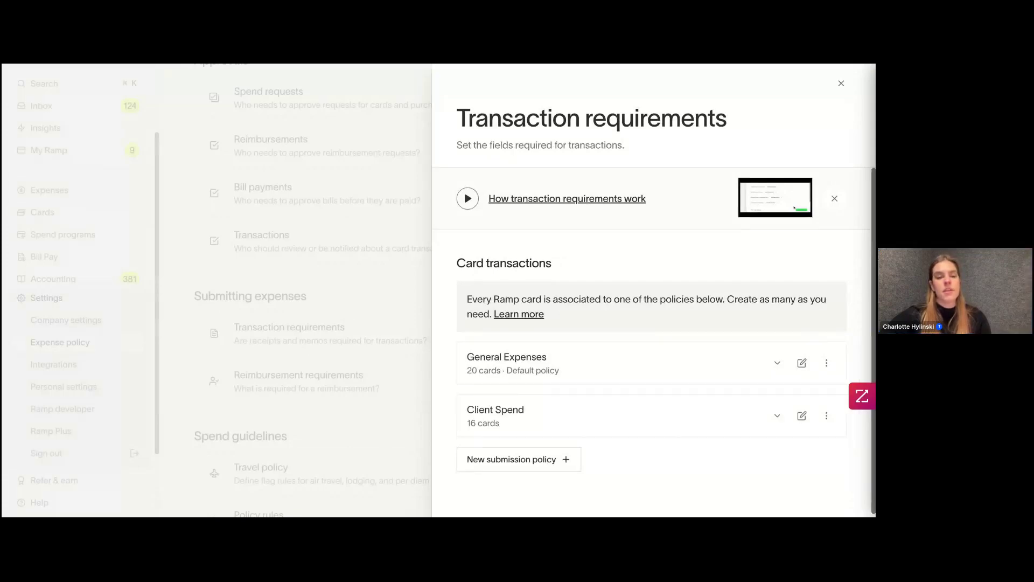
left_click(102, 259)
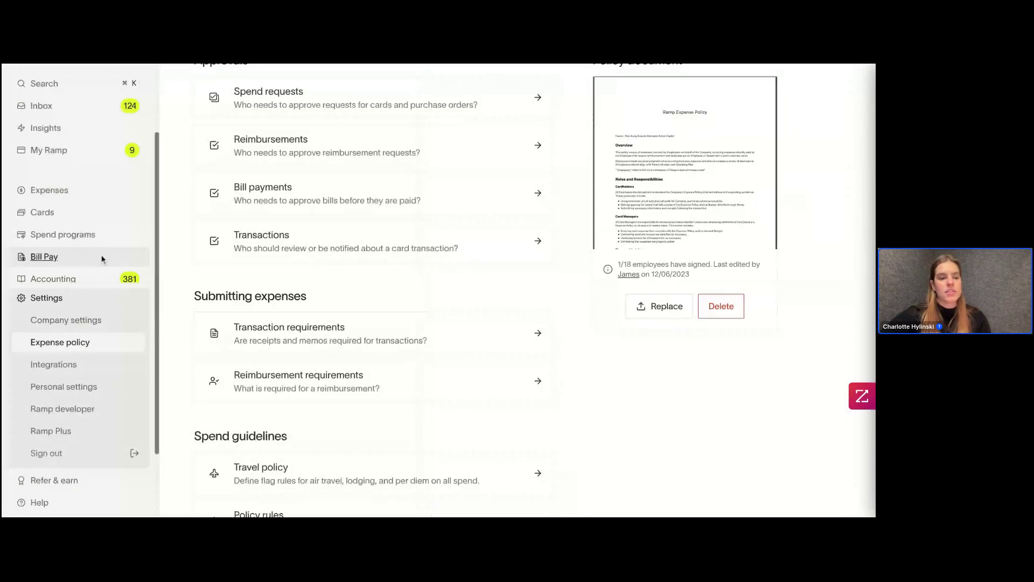
scroll(63, 334, "down", 2)
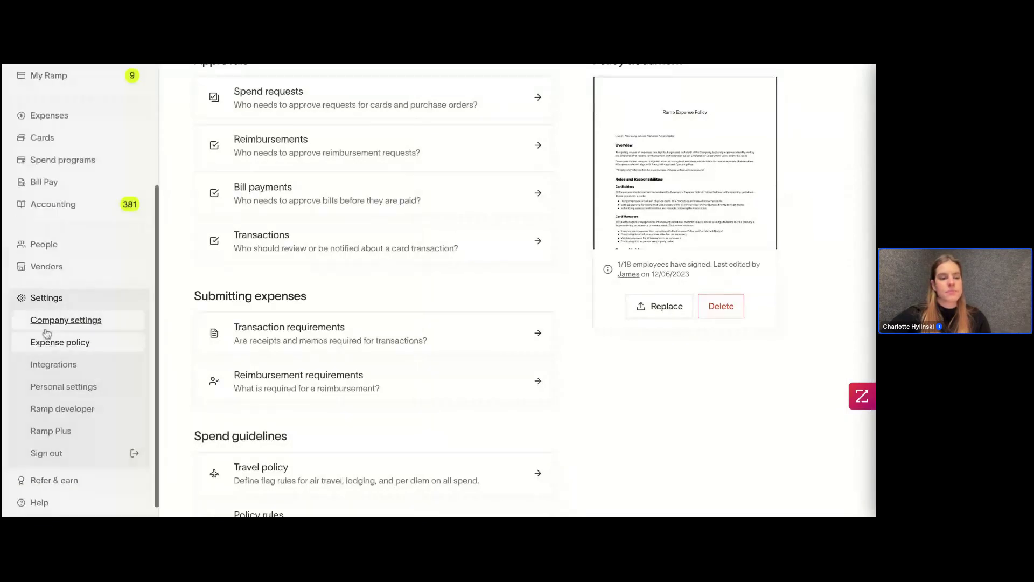